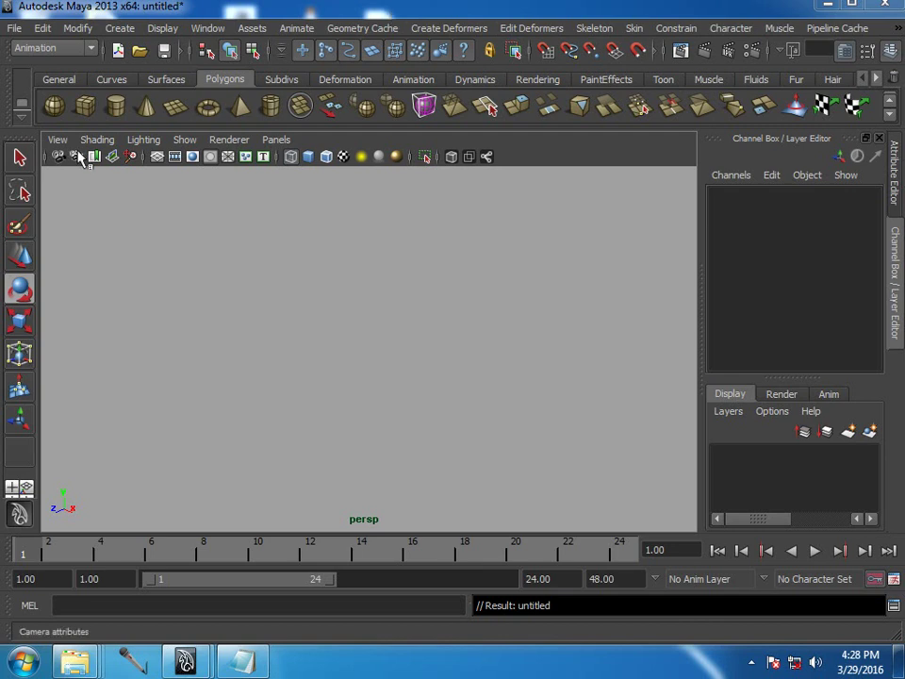
# Switch to the Dynamics menu set and bring up Fluid Effects > Pond > Create Pond.
pyautogui.click(54, 48)
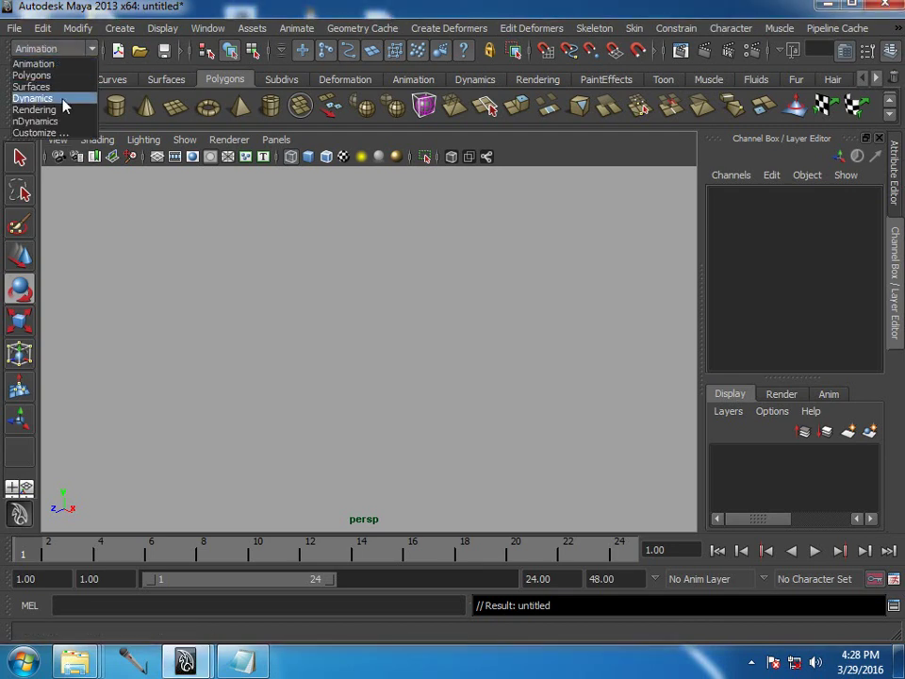
pyautogui.click(63, 99)
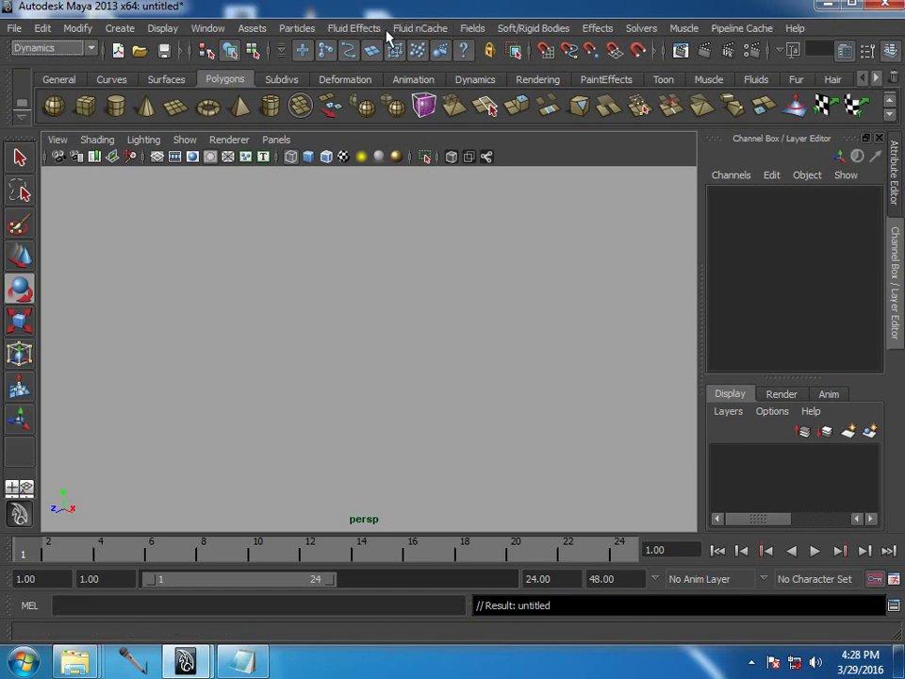
pyautogui.click(381, 32)
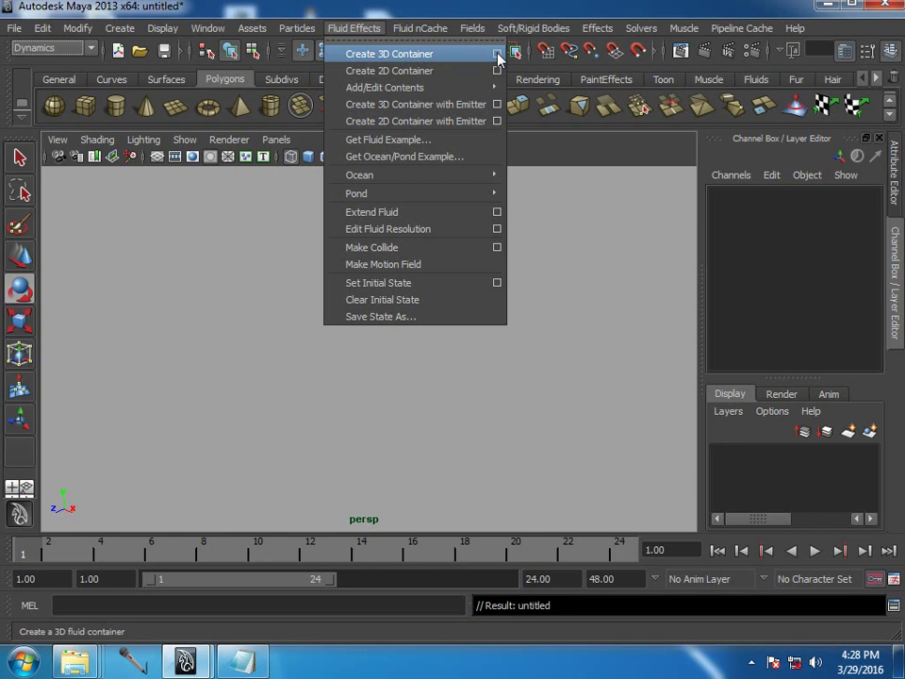
pyautogui.moveTo(416, 87)
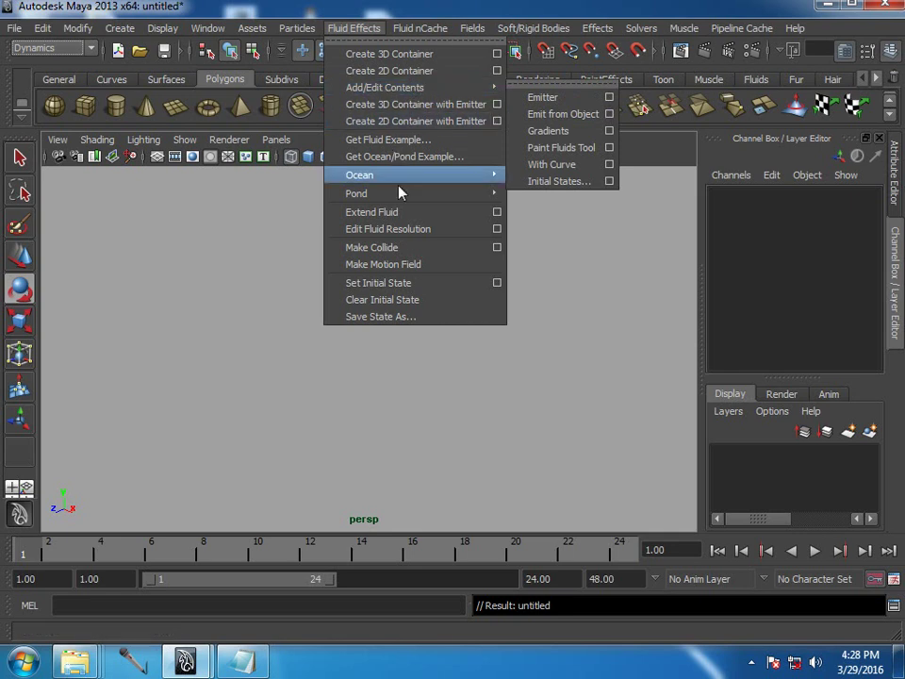
pyautogui.moveTo(437, 201)
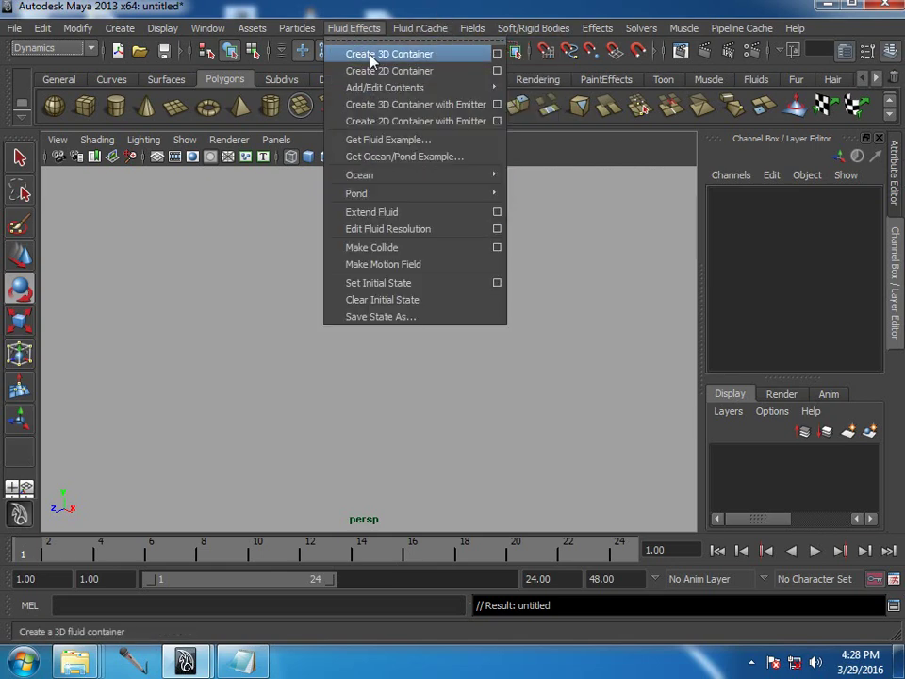
pyautogui.moveTo(405, 196)
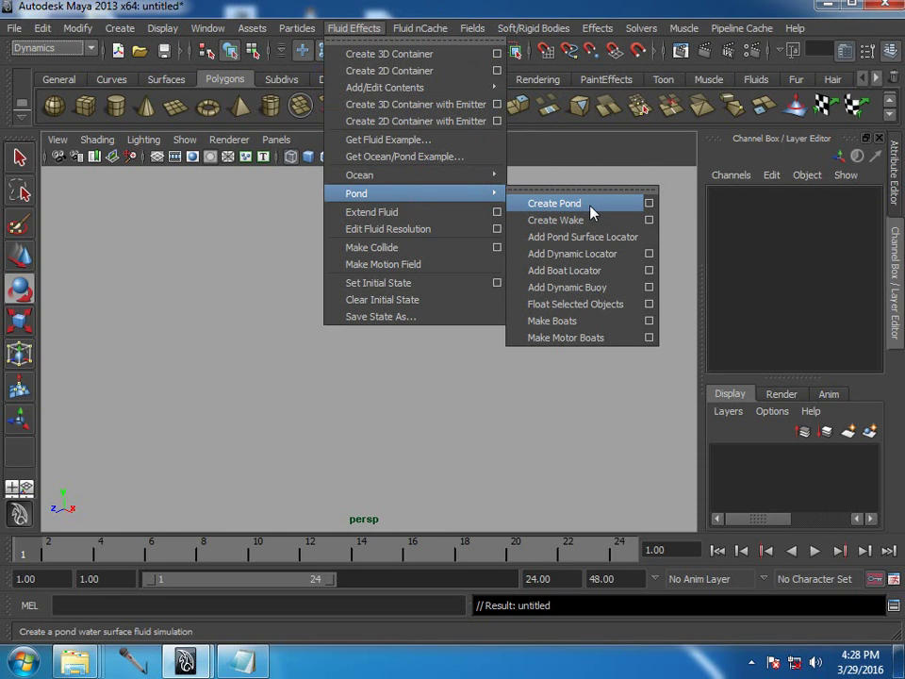
# Create a size-20 pond (Pond1) from the Create Pond options, then reselect it.
pyautogui.click(648, 205)
pyautogui.click(474, 138)
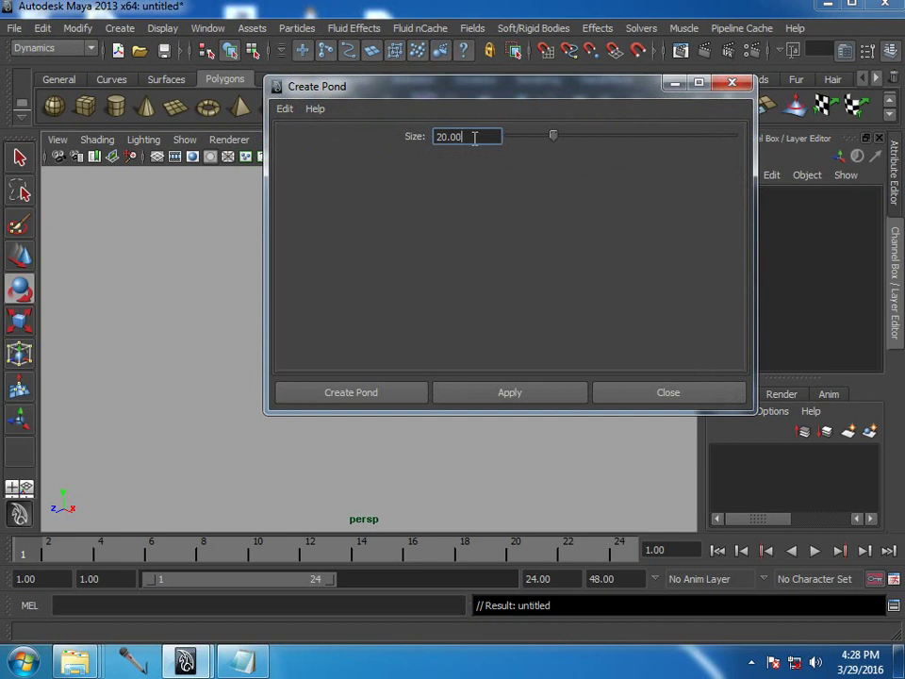
pyautogui.click(345, 396)
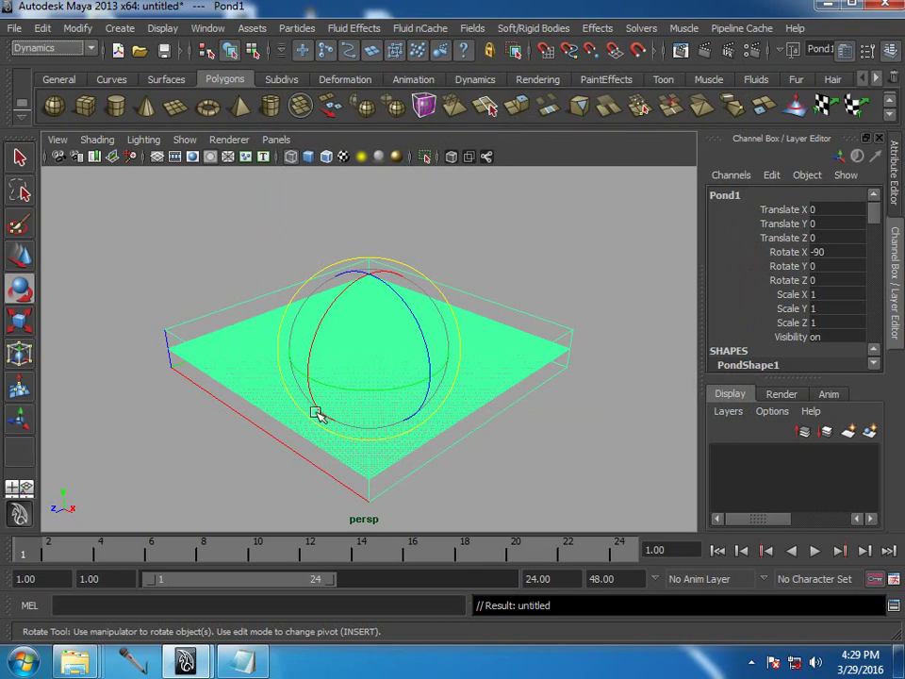
pyautogui.click(497, 263)
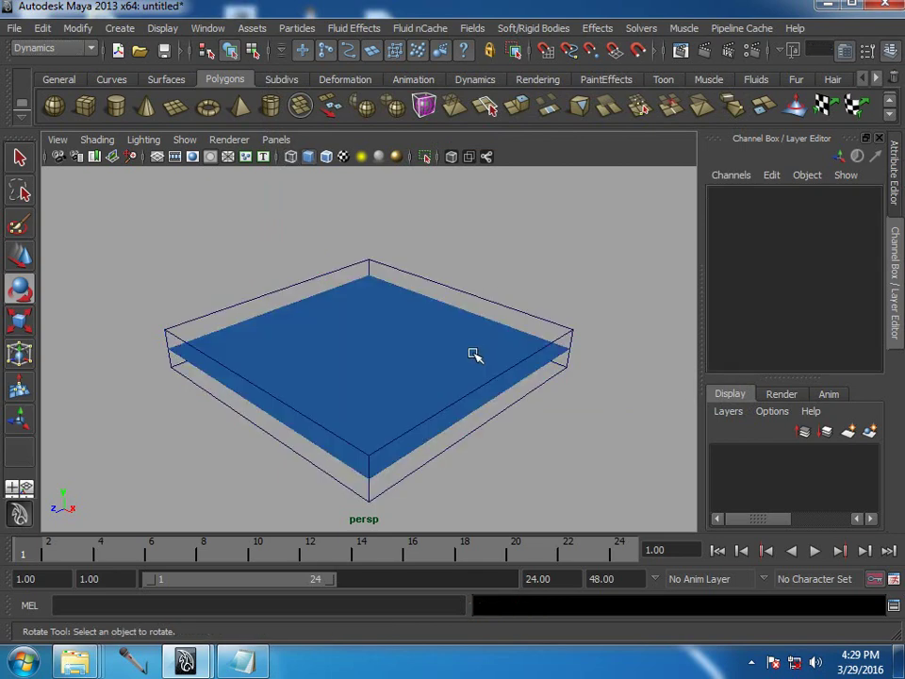
pyautogui.moveTo(495, 276); pyautogui.dragTo(506, 330)
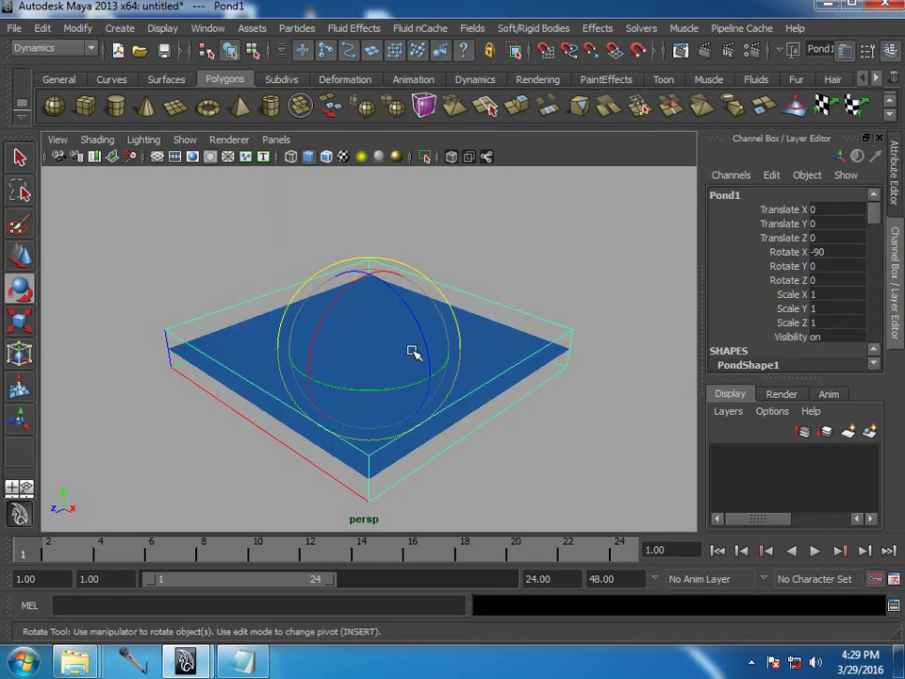
# Show PondShape1's attributes and review its Dynamic Simulation settings.
pyautogui.hotkey('ctrl', 'a')
pyautogui.scroll(10, 660, 372)
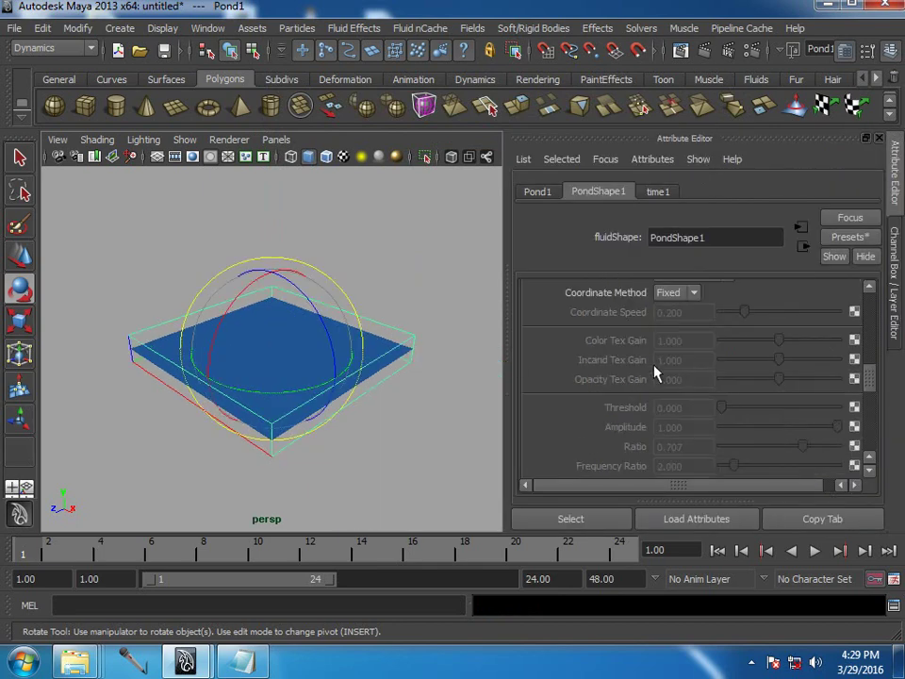
pyautogui.click(604, 343)
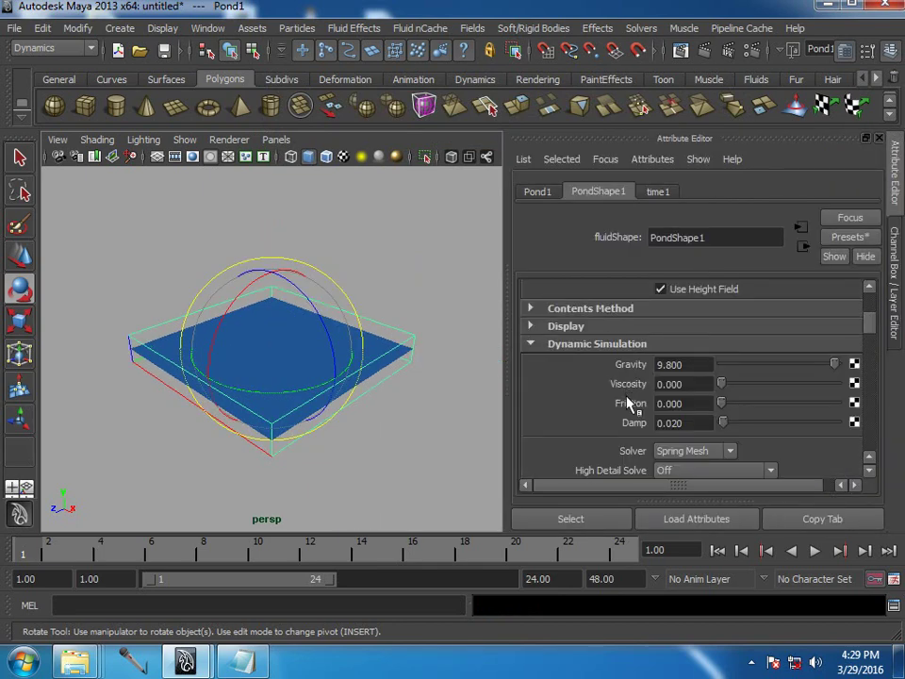
pyautogui.scroll(-2, 633, 403)
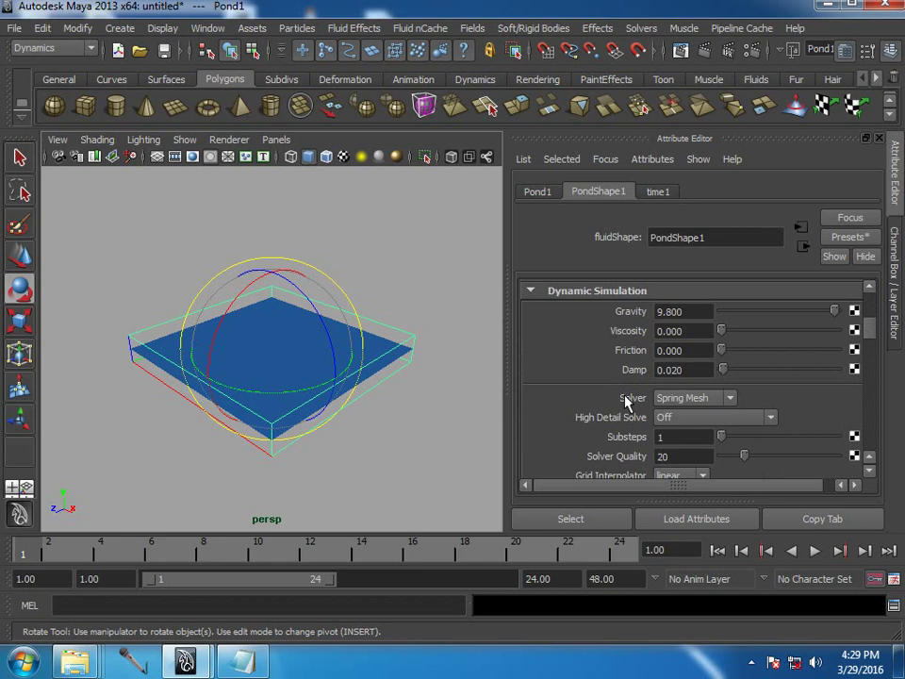
pyautogui.scroll(3, 626, 401)
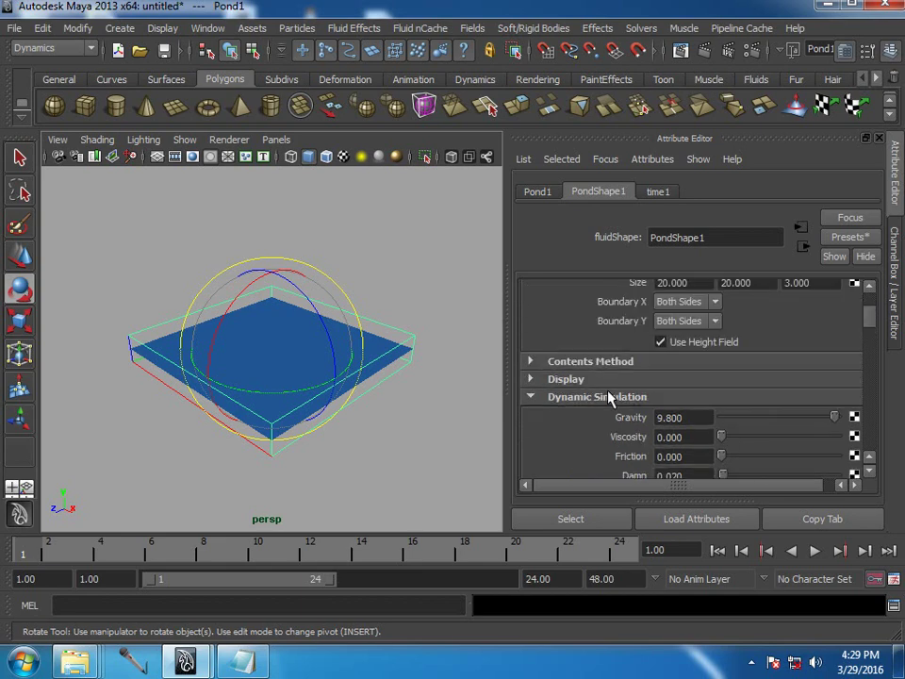
pyautogui.click(608, 396)
pyautogui.scroll(3, 346, 460)
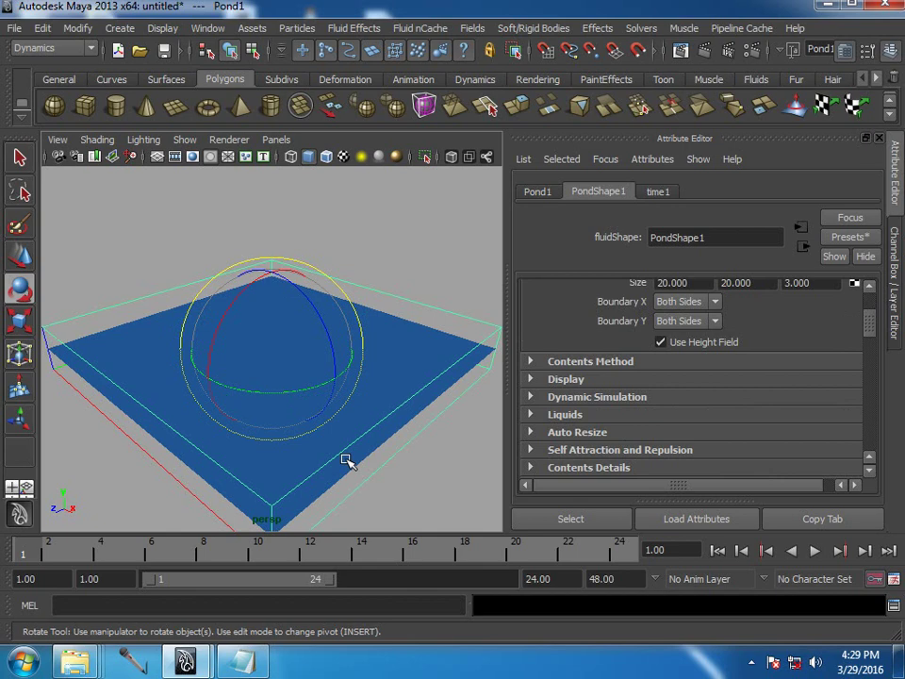
# Open the Hypershade from Rendering Editors, browse its Utilities nodes, then minimize it.
pyautogui.click(207, 27)
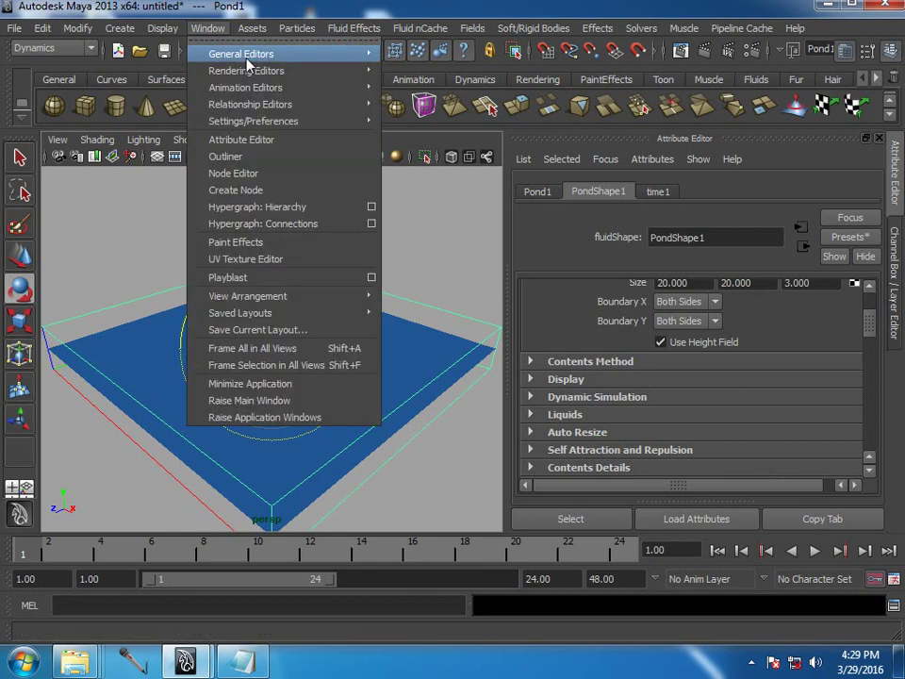
pyautogui.moveTo(316, 84)
pyautogui.moveTo(245, 70)
pyautogui.click(410, 110)
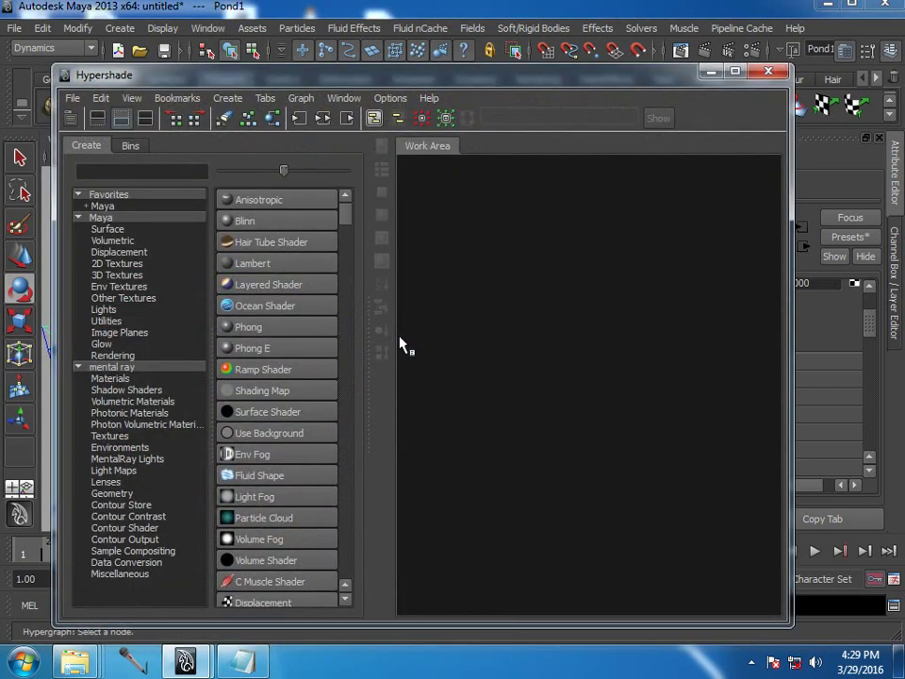
pyautogui.click(98, 320)
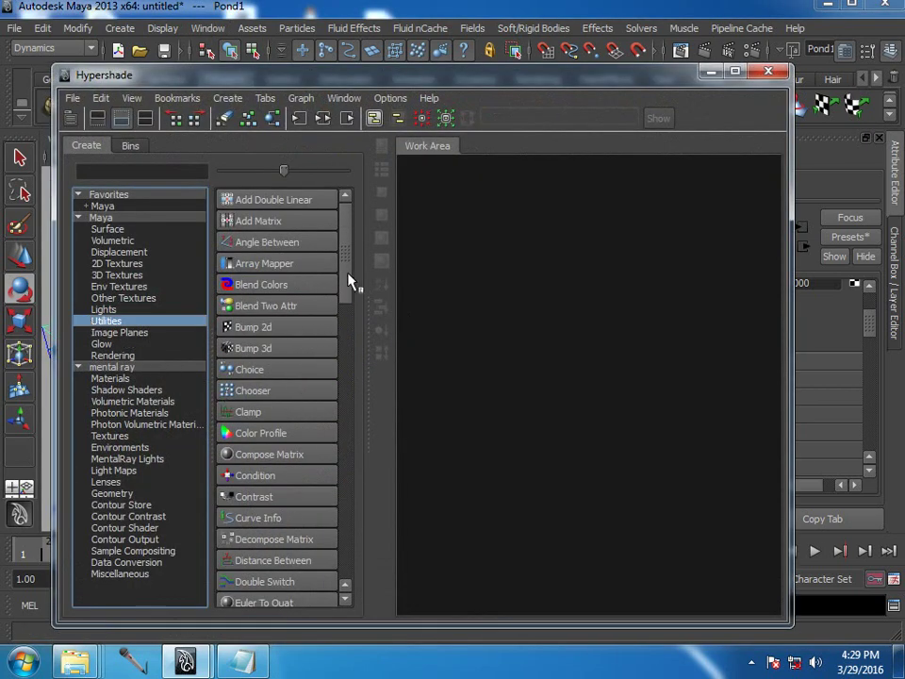
pyautogui.moveTo(349, 281); pyautogui.dragTo(347, 340)
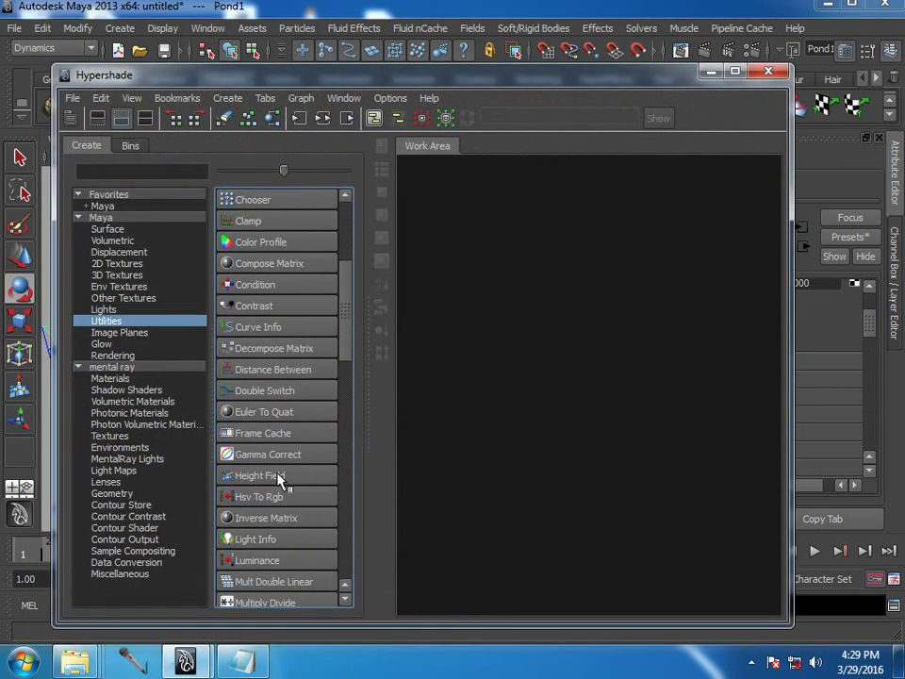
pyautogui.click(711, 73)
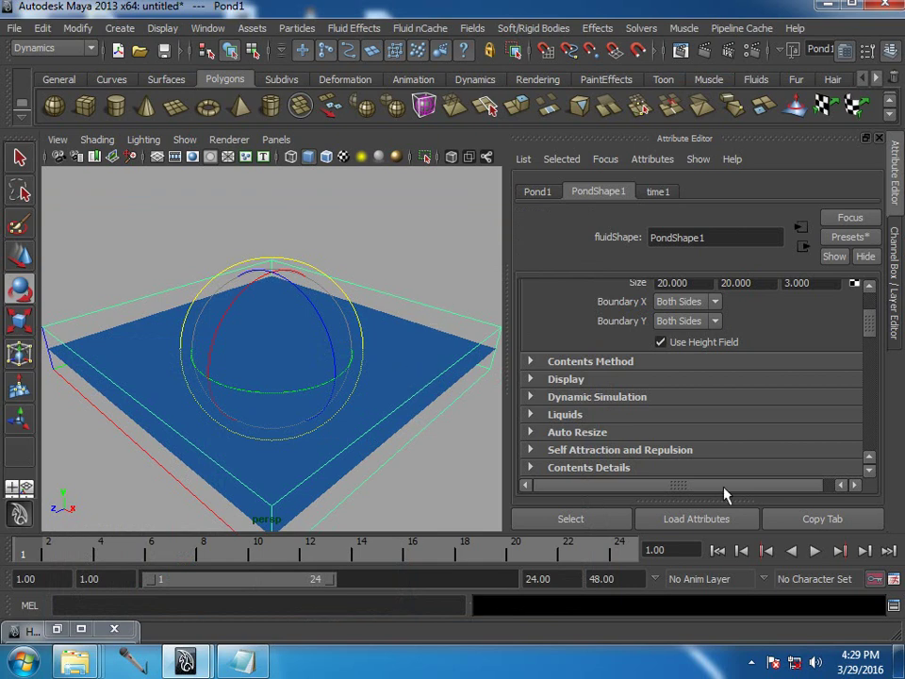
pyautogui.moveTo(705, 500); pyautogui.dragTo(705, 366)
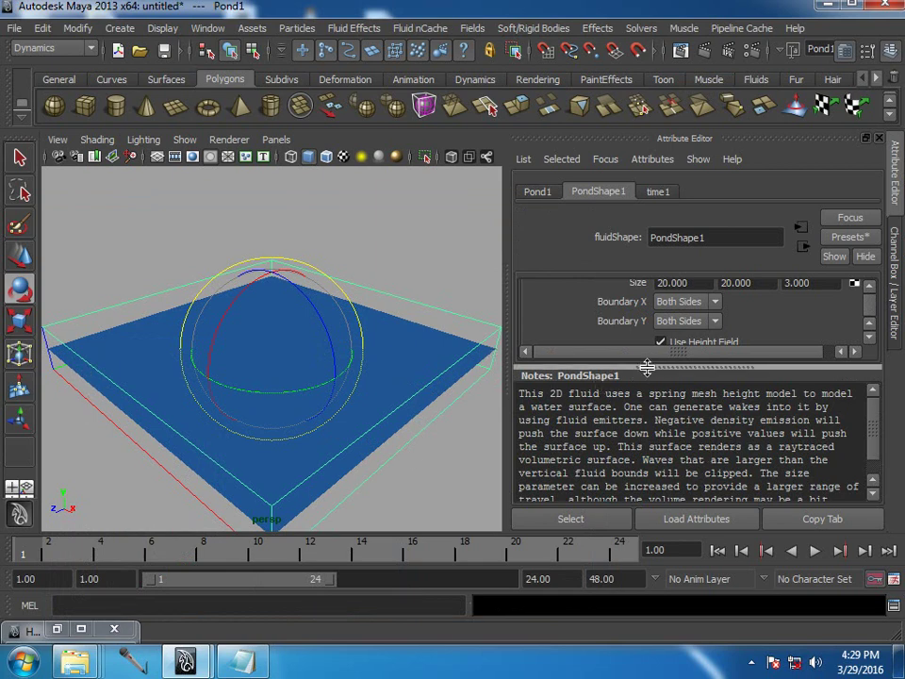
pyautogui.moveTo(646, 381); pyautogui.dragTo(646, 498)
pyautogui.scroll(3, 875, 318)
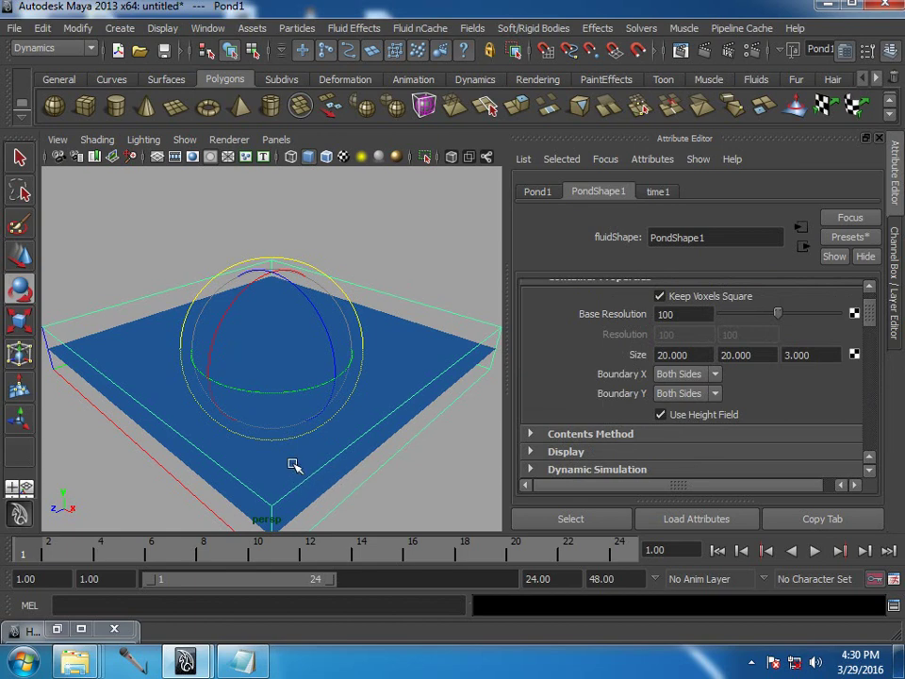
# Set Pond1's Base Resolution to 10, then raise it to 200.
pyautogui.keyDown('alt'); pyautogui.moveTo(293, 457); pyautogui.dragTo(307, 464, button='right'); pyautogui.keyUp('alt')
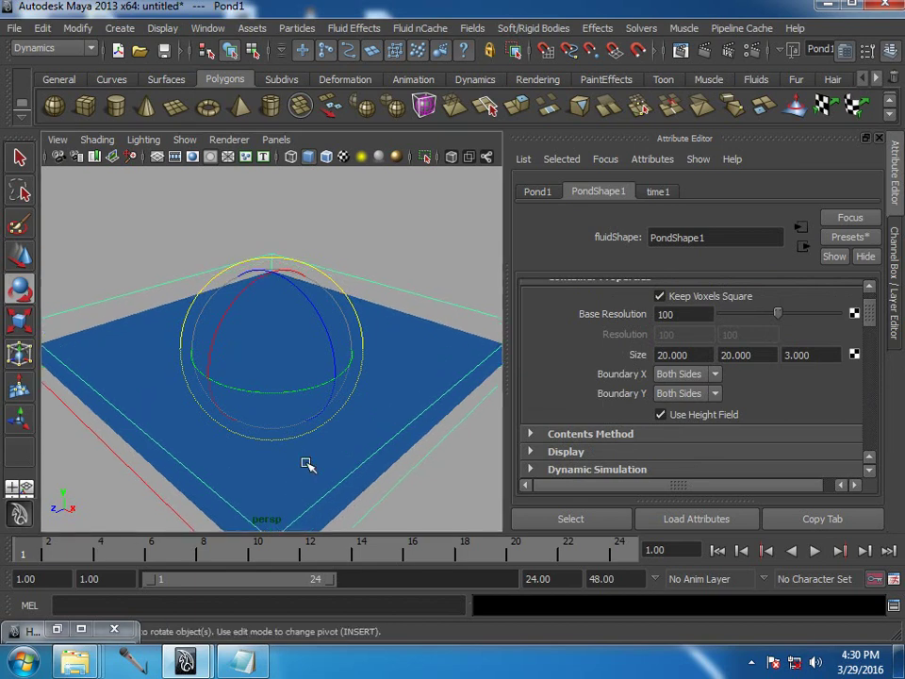
pyautogui.moveTo(316, 436)
pyautogui.keyDown('alt'); pyautogui.mouseDown()
pyautogui.moveTo(377, 545)
pyautogui.moveTo(339, 348)
pyautogui.moveTo(348, 428)
pyautogui.mouseUp(); pyautogui.keyUp('alt')
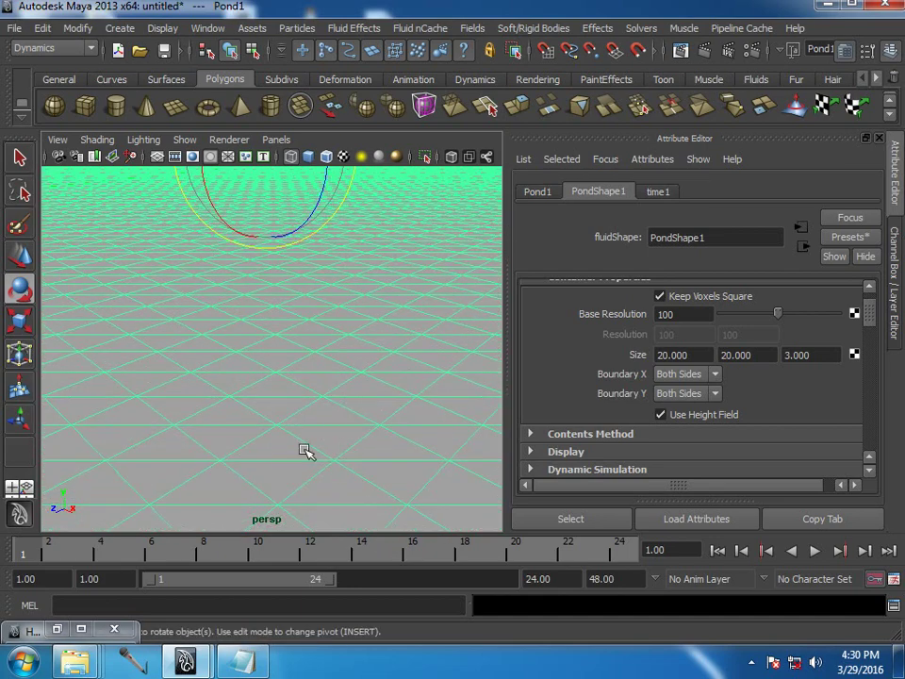
pyautogui.moveTo(680, 314); pyautogui.dragTo(608, 337)
pyautogui.write('10')
pyautogui.press('Return')
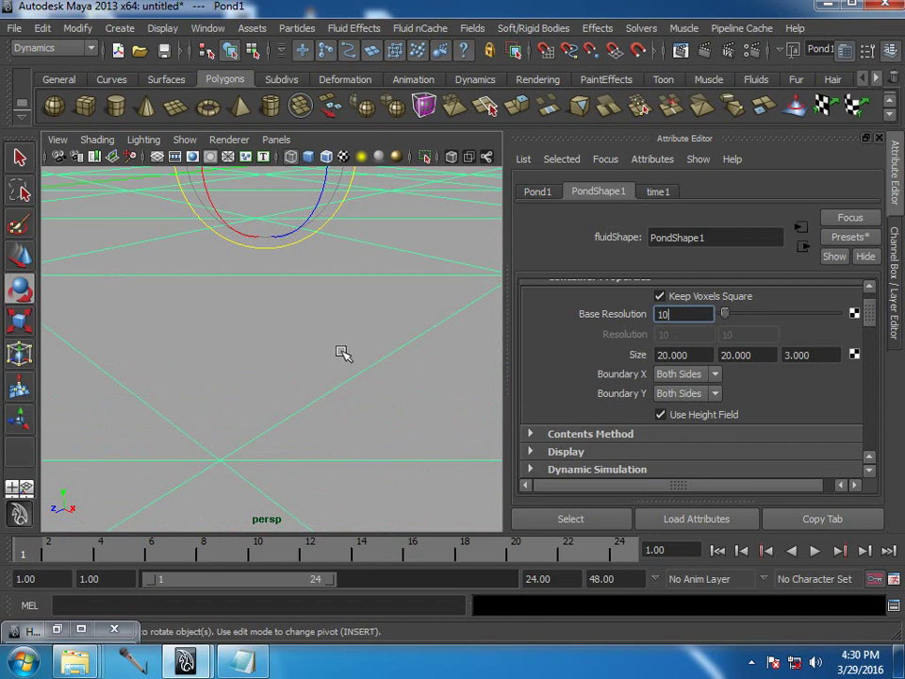
pyautogui.keyDown('alt'); pyautogui.moveTo(324, 352); pyautogui.dragTo(125, 327); pyautogui.keyUp('alt')
pyautogui.moveTo(677, 314); pyautogui.dragTo(604, 336)
pyautogui.write('200')
pyautogui.press('Return')
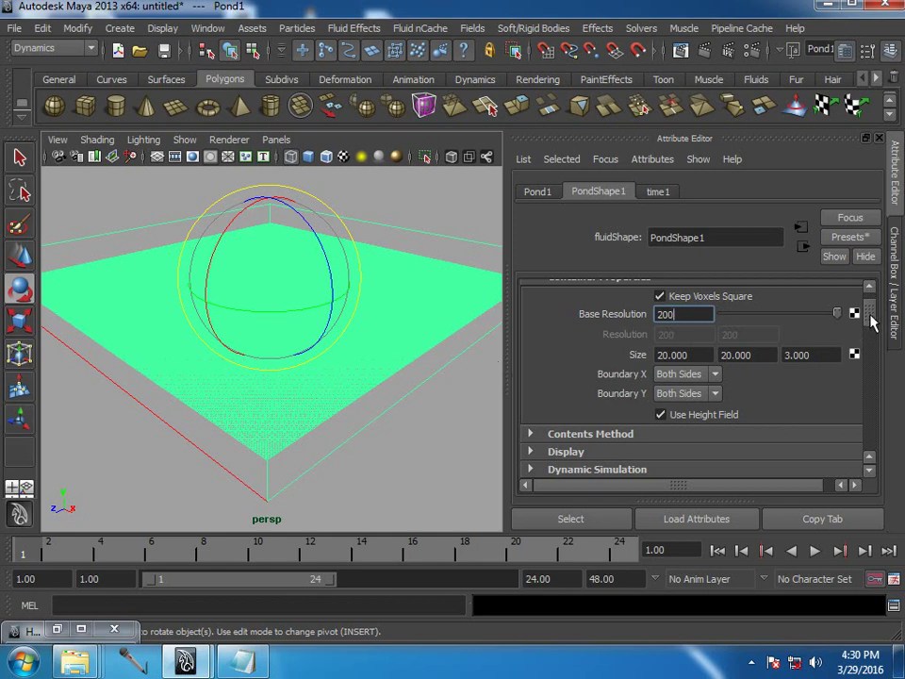
# Look down on the pond and display it smooth-shaded.
pyautogui.moveTo(871, 322); pyautogui.dragTo(865, 361)
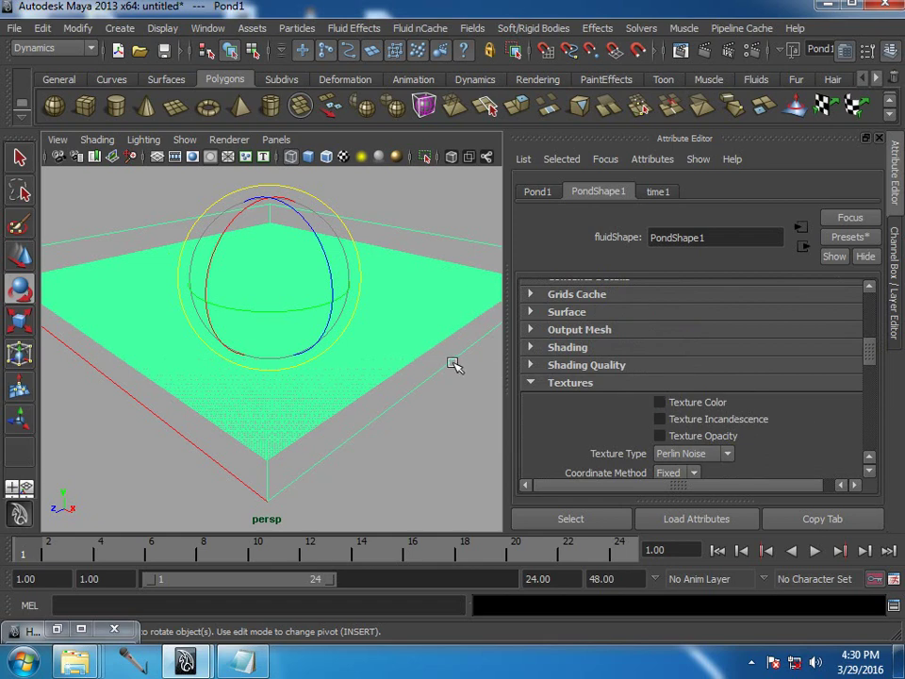
pyautogui.keyDown('alt'); pyautogui.moveTo(395, 361); pyautogui.dragTo(361, 390); pyautogui.keyUp('alt')
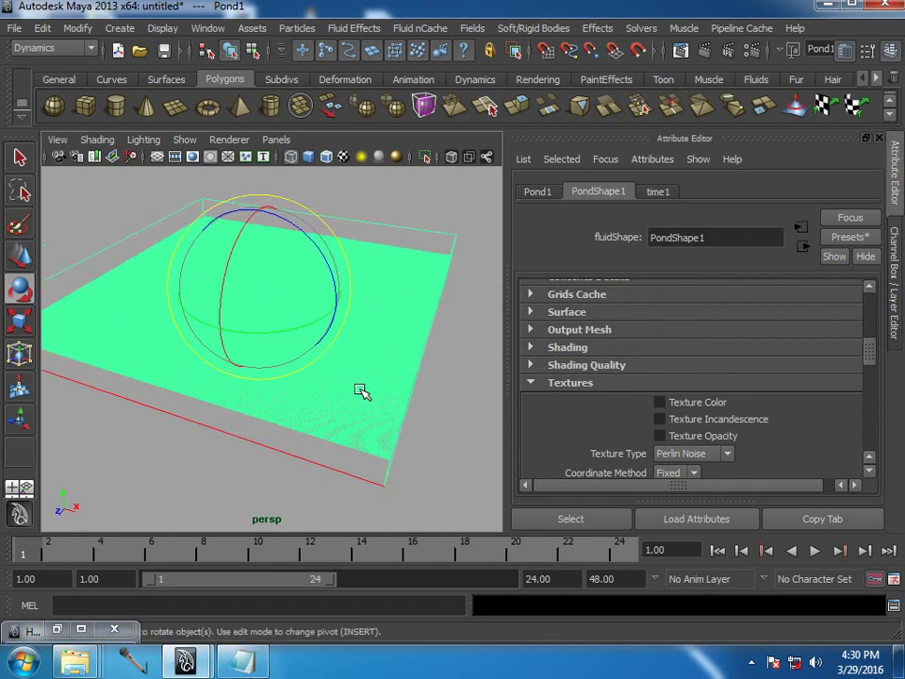
pyautogui.press('5')
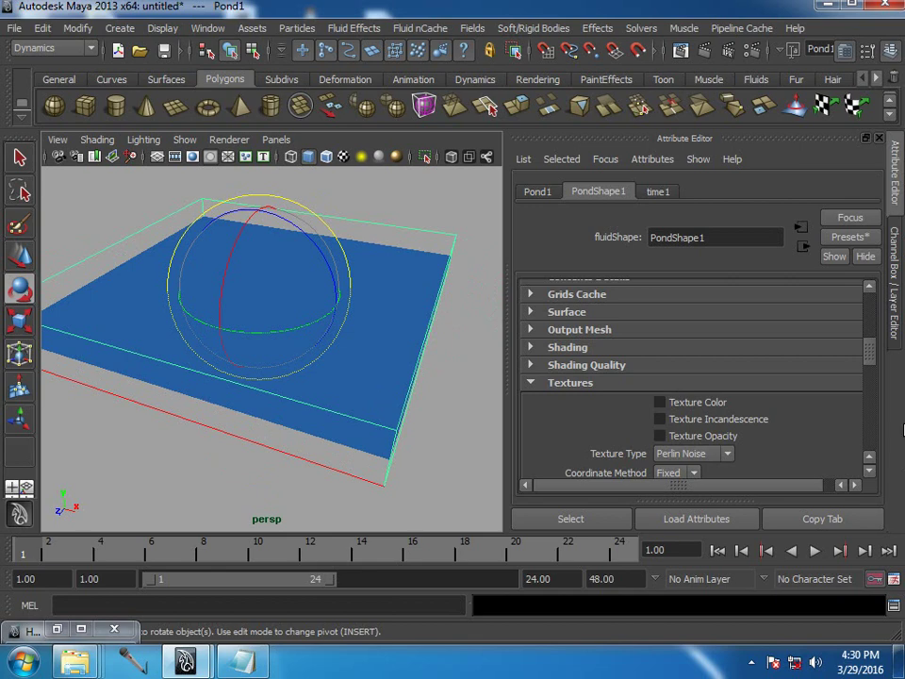
pyautogui.moveTo(868, 361); pyautogui.dragTo(872, 288)
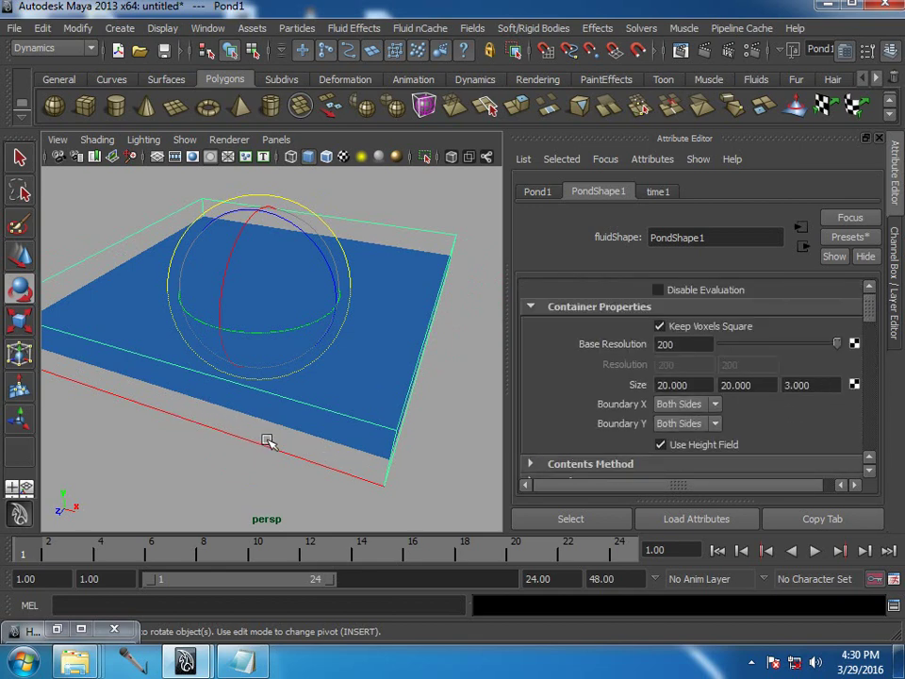
# Resize the pond container to Size X 40 and Size Y 15, keeping depth 3.
pyautogui.doubleClick(678, 385)
pyautogui.write('40')
pyautogui.press('Return')
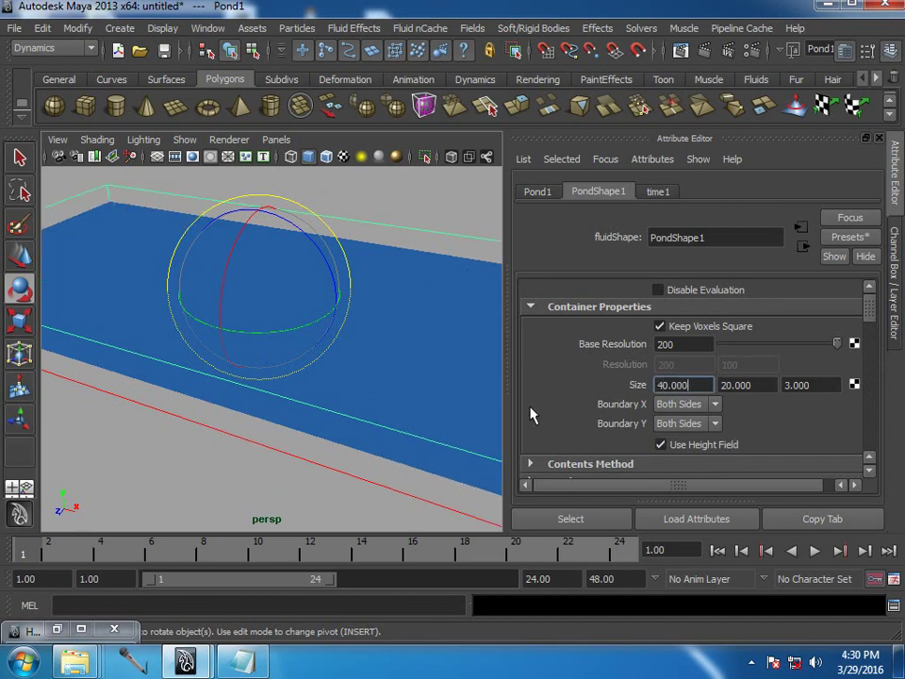
pyautogui.keyDown('alt'); pyautogui.moveTo(370, 345); pyautogui.dragTo(264, 351); pyautogui.keyUp('alt')
pyautogui.doubleClick(740, 384)
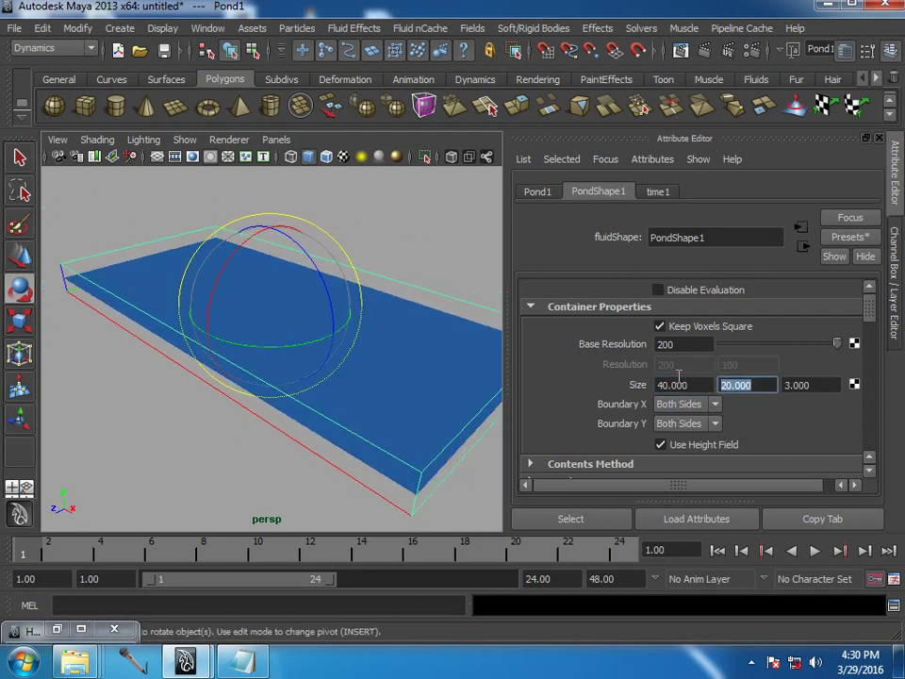
pyautogui.write('15')
pyautogui.press('Return')
pyautogui.keyDown('alt'); pyautogui.moveTo(273, 268); pyautogui.dragTo(351, 386); pyautogui.keyUp('alt')
pyautogui.moveTo(871, 323); pyautogui.dragTo(880, 380)
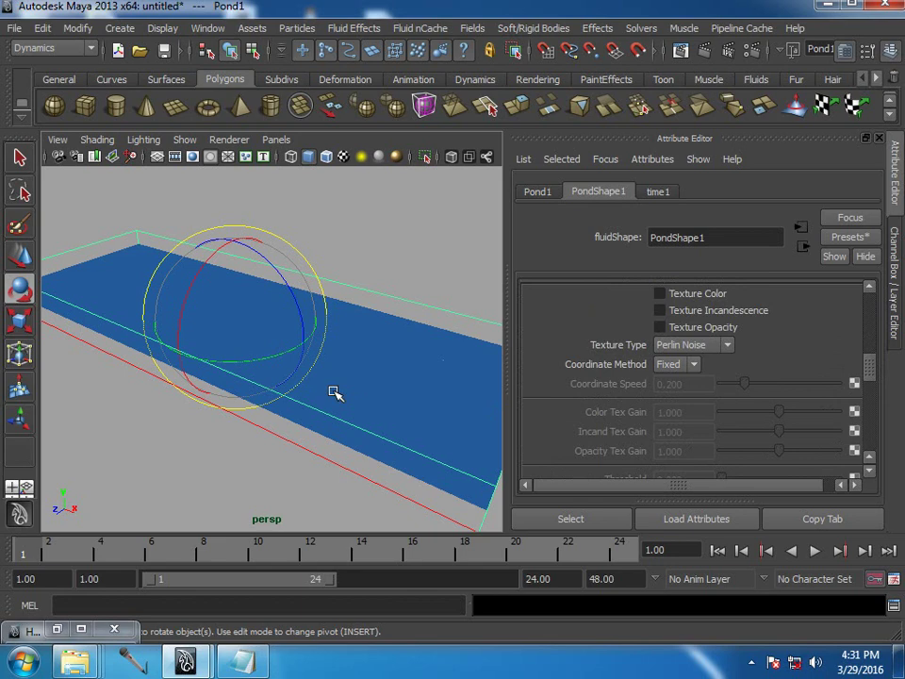
# Turn on Texture Opacity and preview the Wispy, SpaceTime and Billow texture types.
pyautogui.click(665, 326)
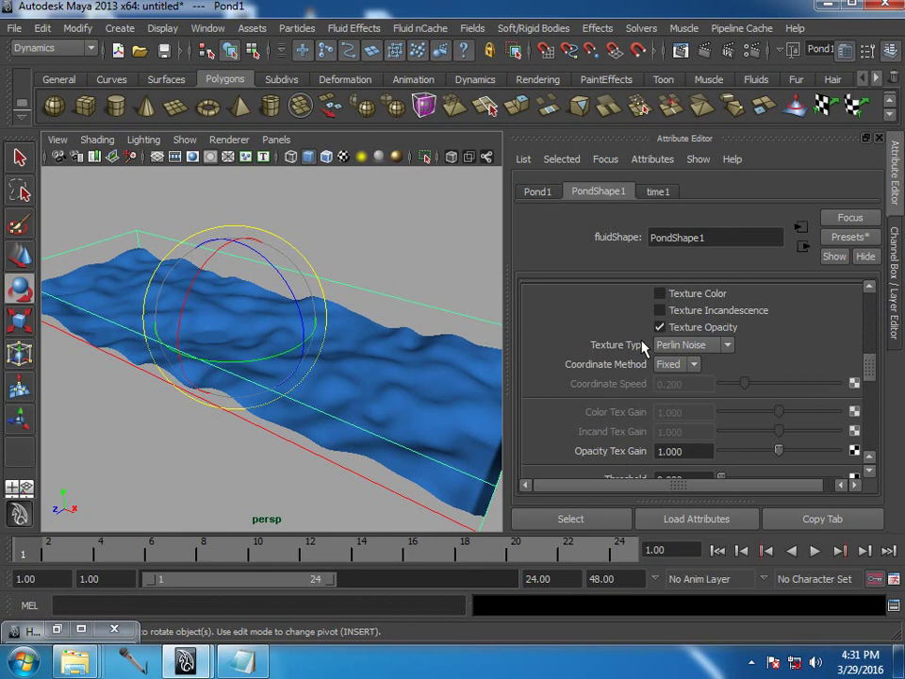
pyautogui.scroll(-1, 660, 353)
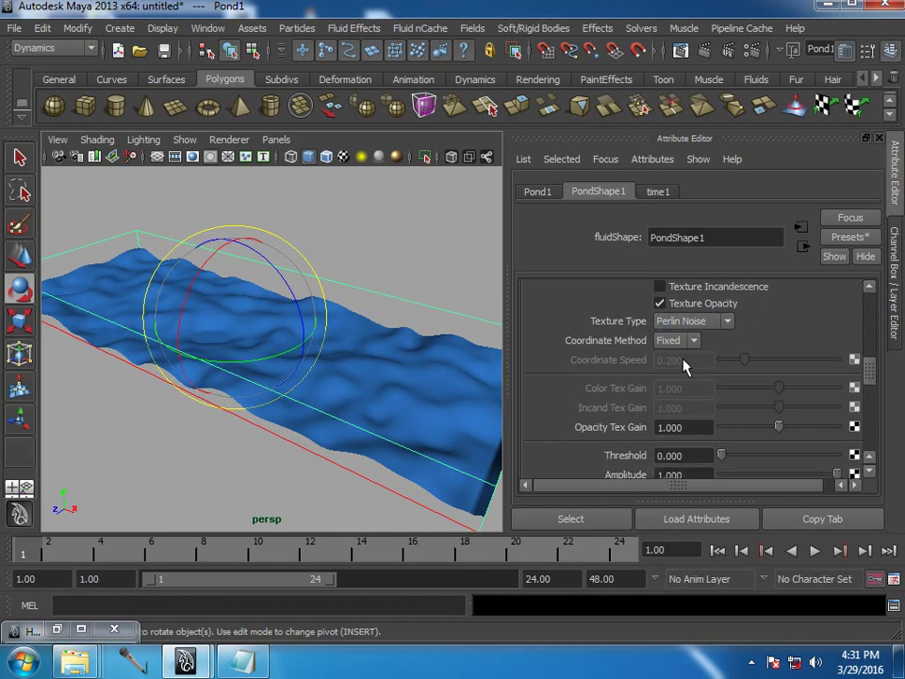
pyautogui.click(698, 322)
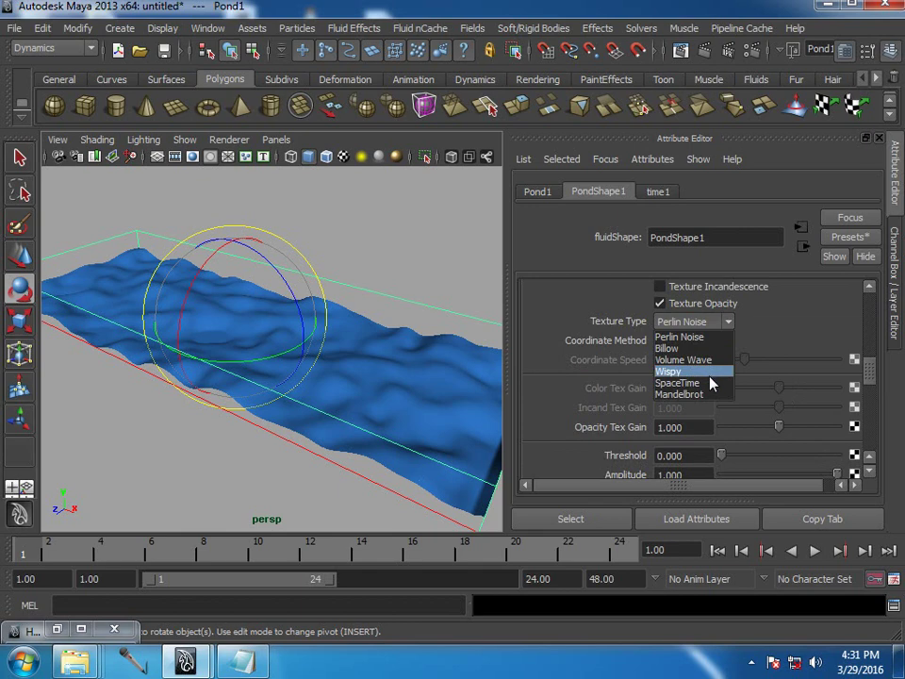
pyautogui.click(711, 373)
pyautogui.click(722, 322)
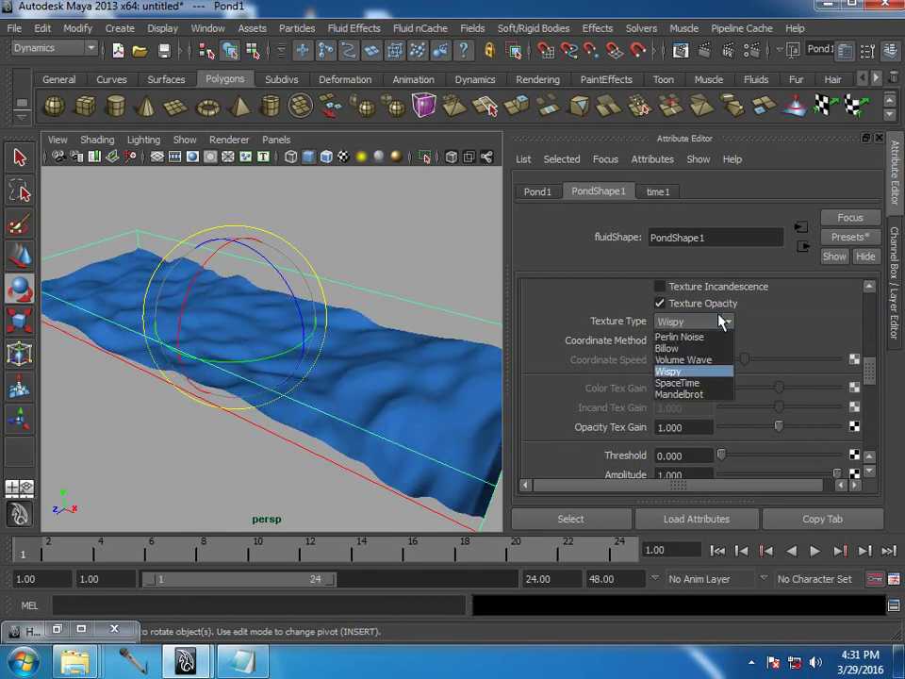
pyautogui.click(709, 382)
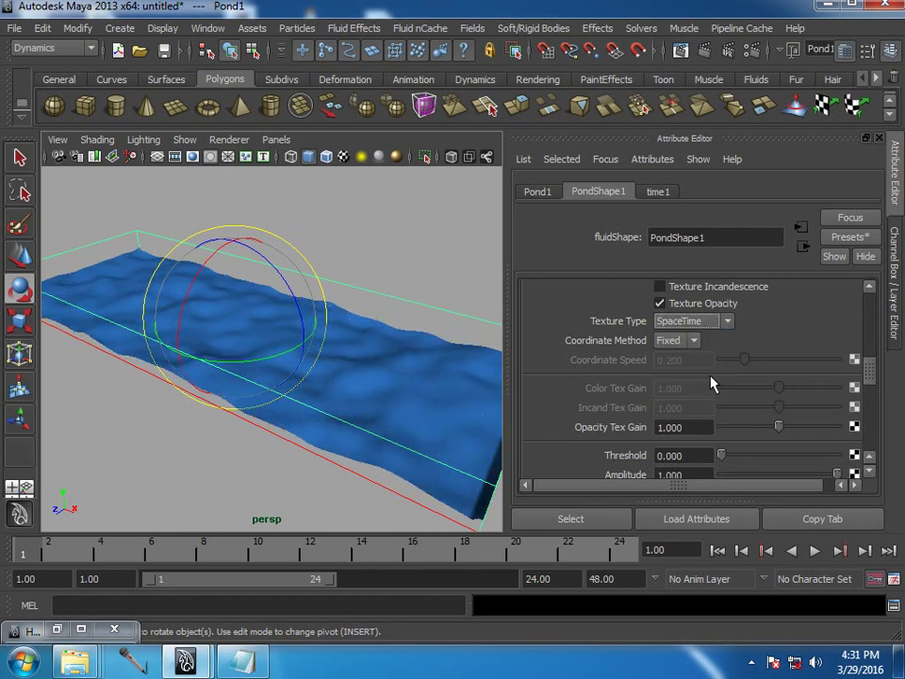
pyautogui.click(722, 322)
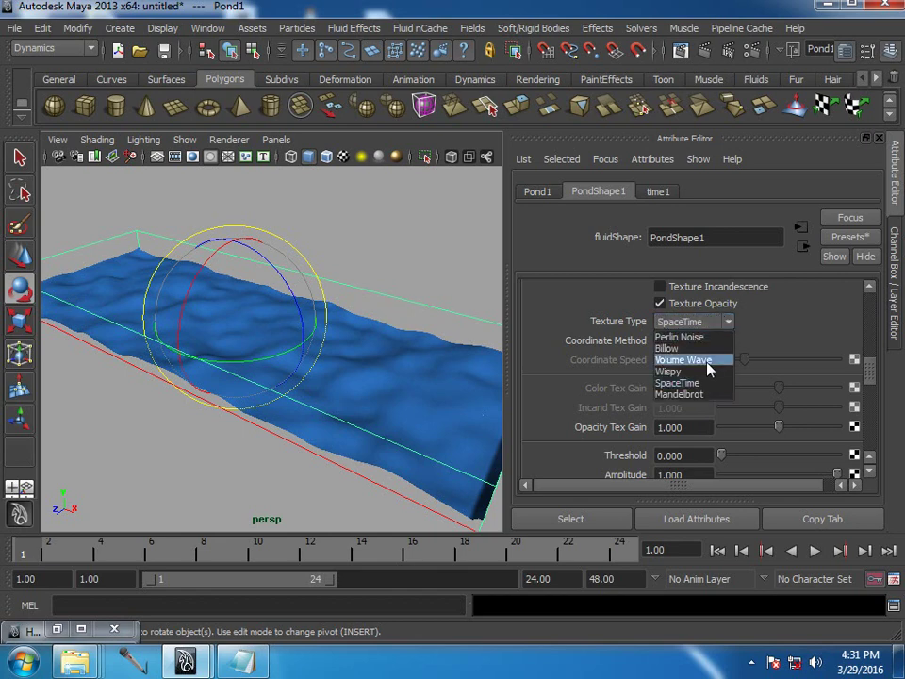
pyautogui.click(720, 349)
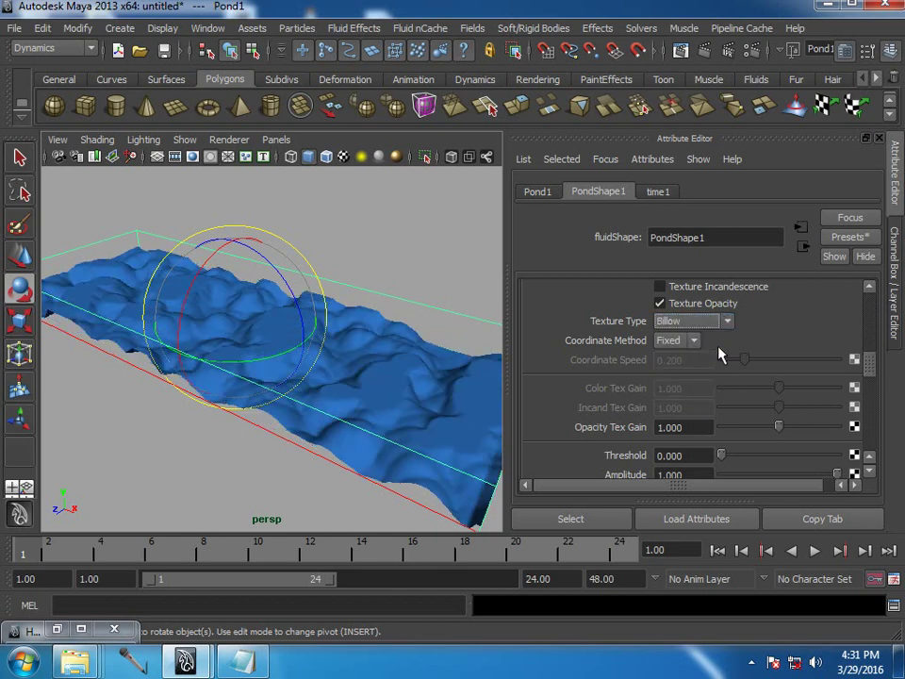
# Preview Volume Wave and Mandelbrot textures, then settle on Perlin Noise.
pyautogui.click(723, 322)
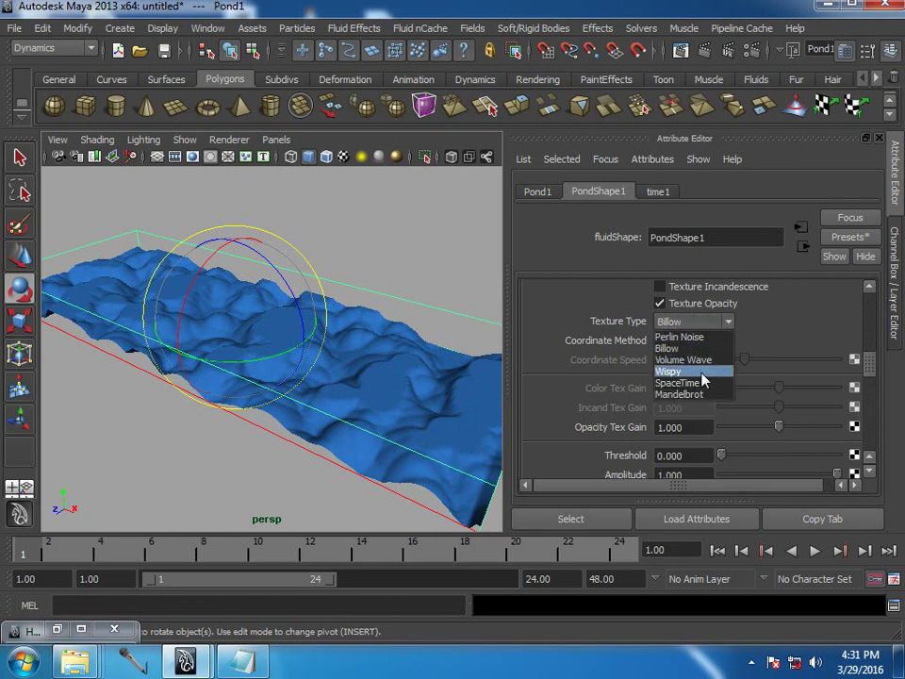
pyautogui.click(718, 361)
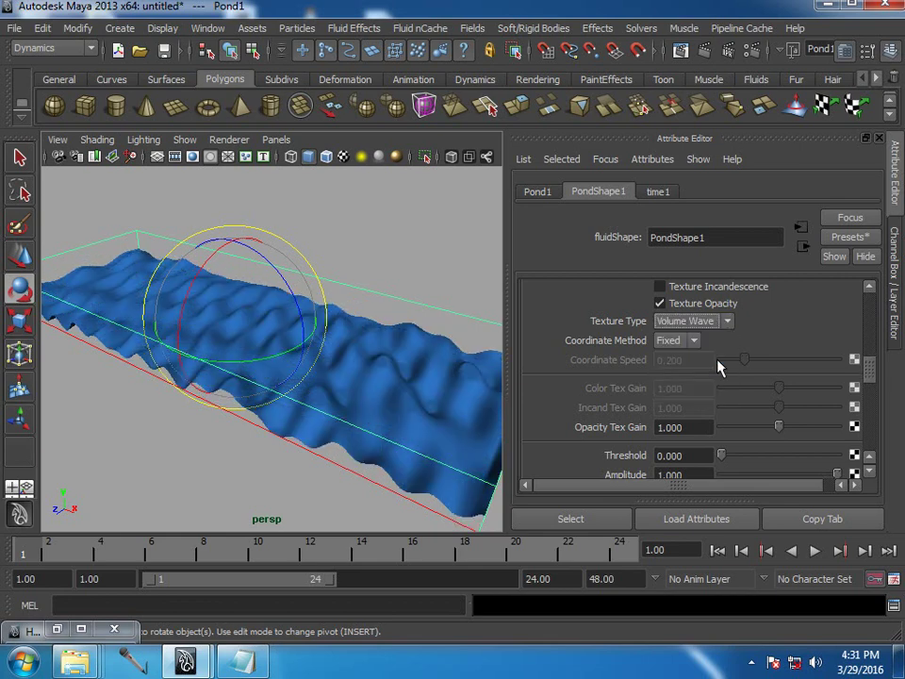
pyautogui.click(723, 322)
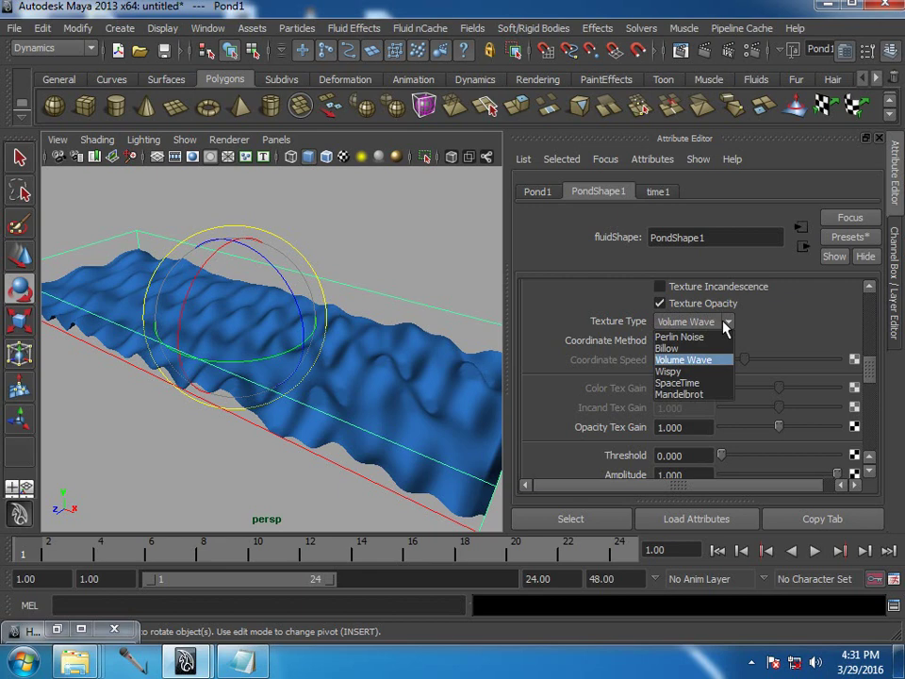
pyautogui.click(707, 395)
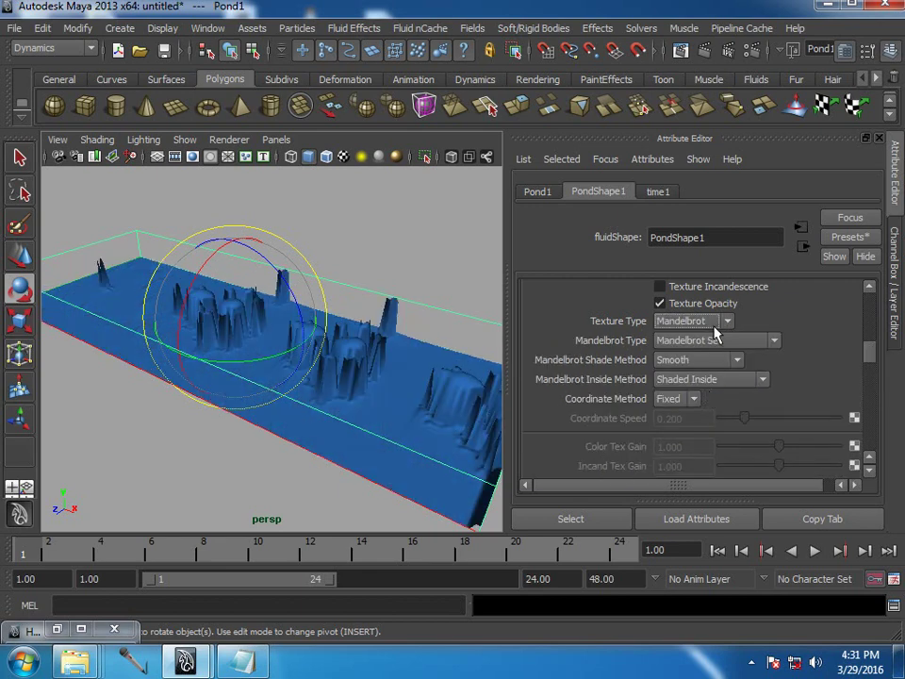
pyautogui.click(718, 326)
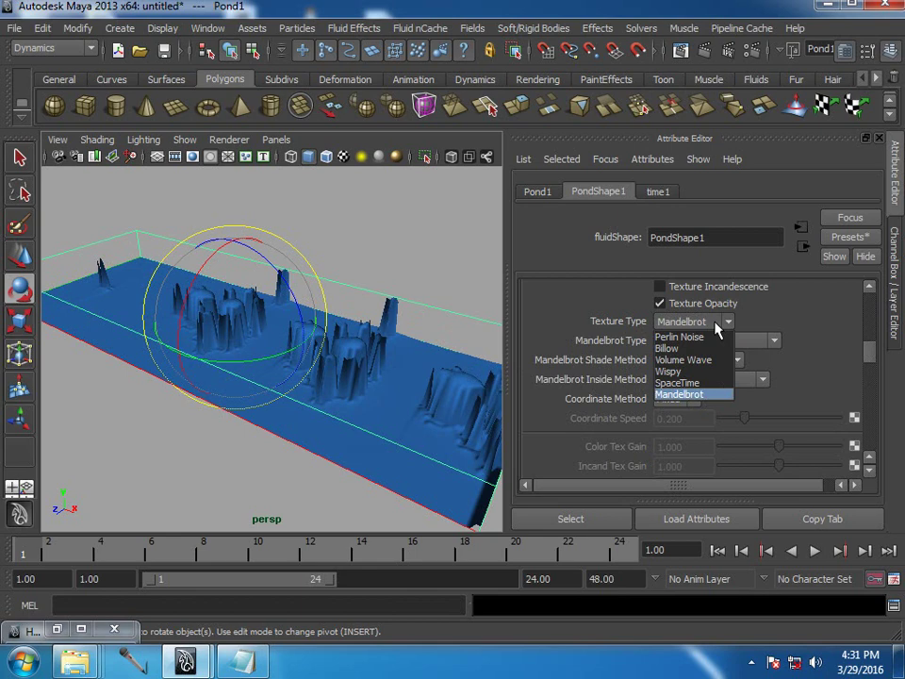
pyautogui.click(713, 336)
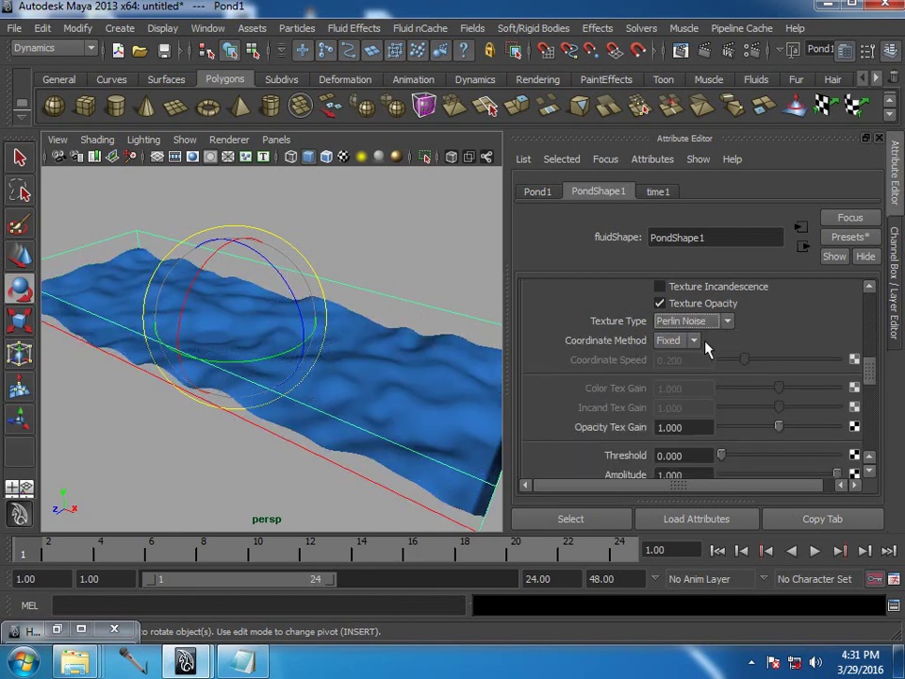
# Try Texture Scale X values of 0.2 and then 0.5.
pyautogui.scroll(-3, 713, 382)
pyautogui.scroll(-2, 714, 382)
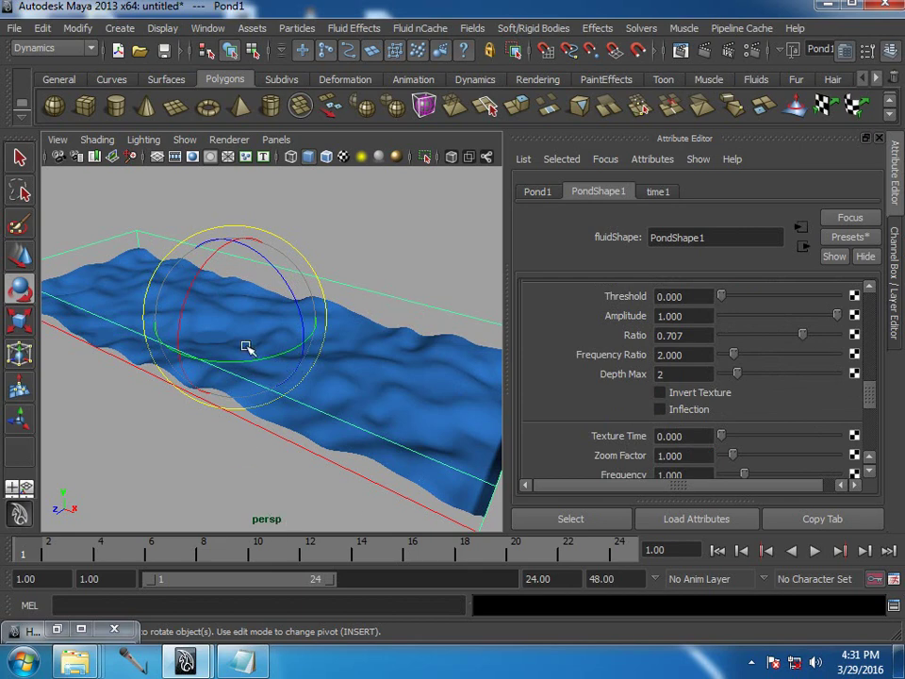
pyautogui.scroll(-3, 719, 384)
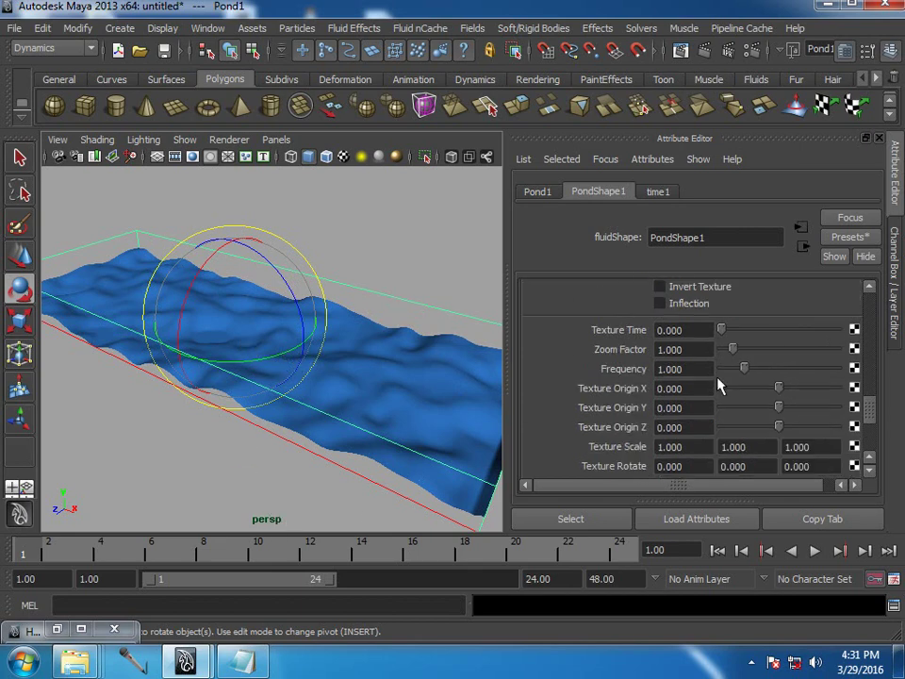
pyautogui.click(680, 447)
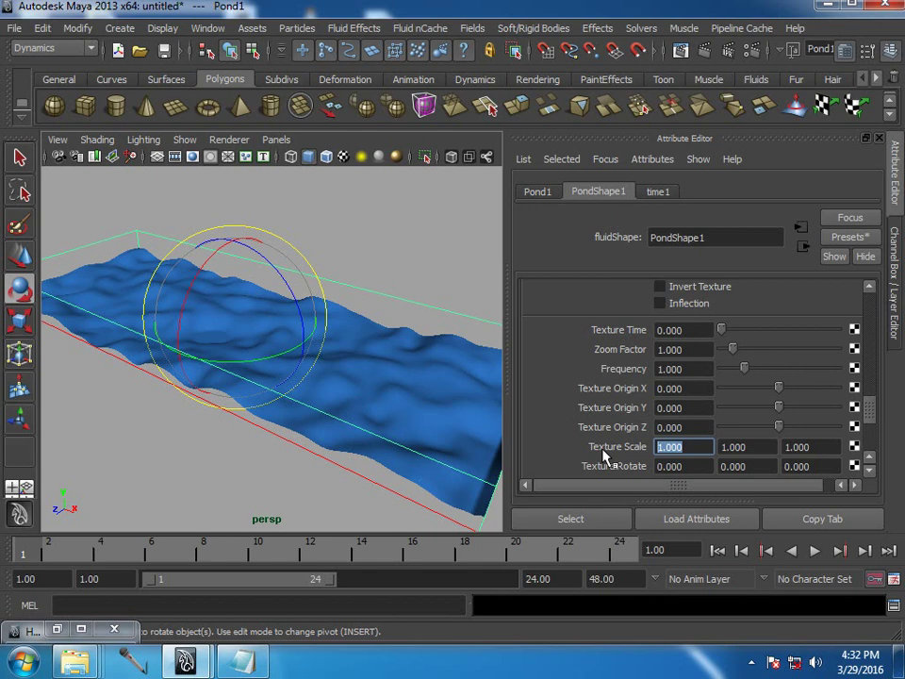
pyautogui.write('0.2')
pyautogui.press('Return')
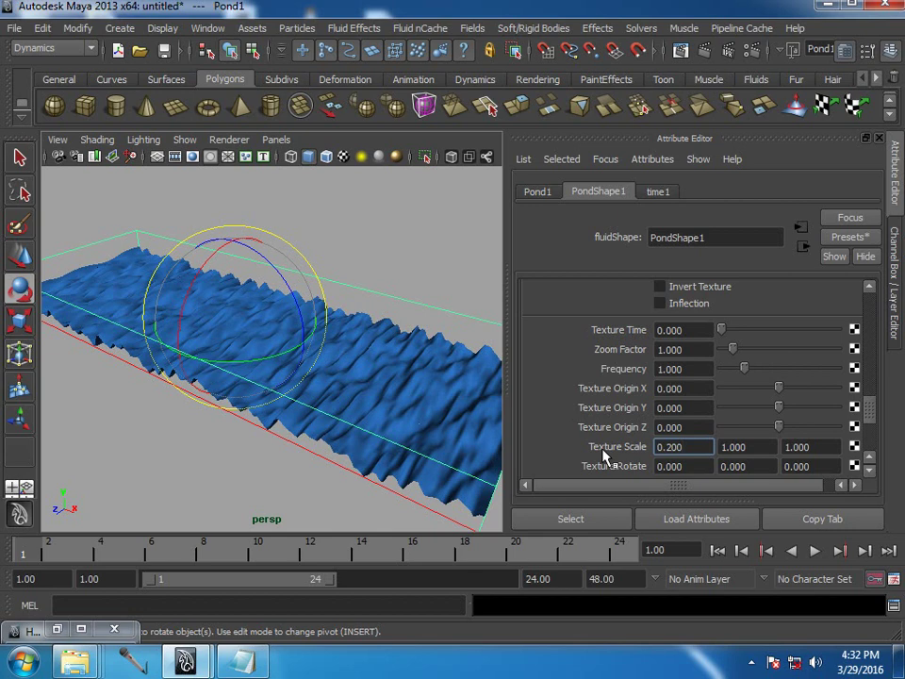
pyautogui.moveTo(707, 449); pyautogui.dragTo(650, 451)
pyautogui.write('0.5')
pyautogui.press('Return')
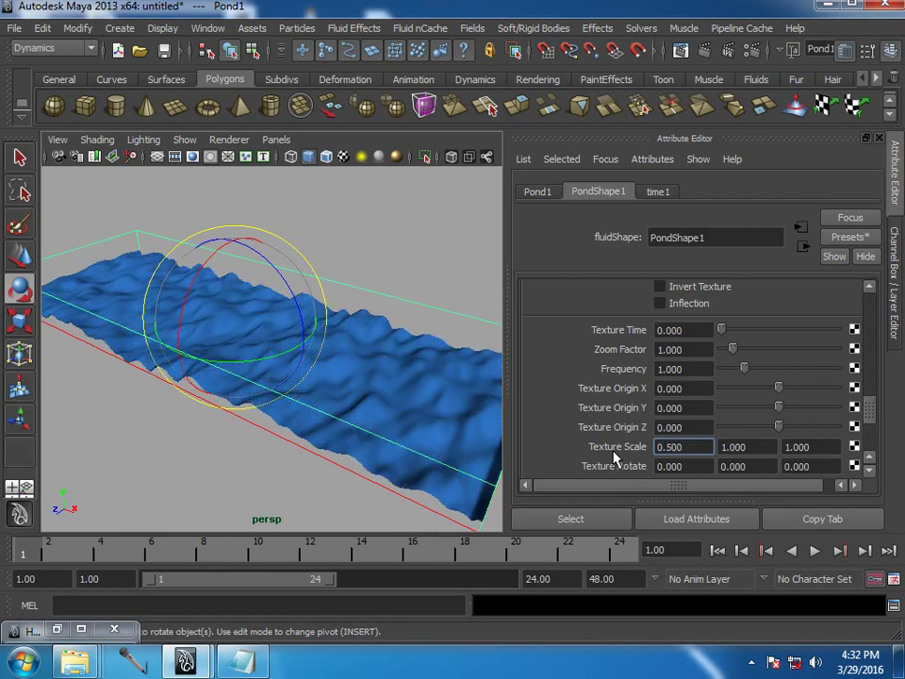
# Set Texture Scale Y to 0.2, X back to 1, and Z to 0.200.
pyautogui.press('Tab')
pyautogui.write('0.2')
pyautogui.press('Return')
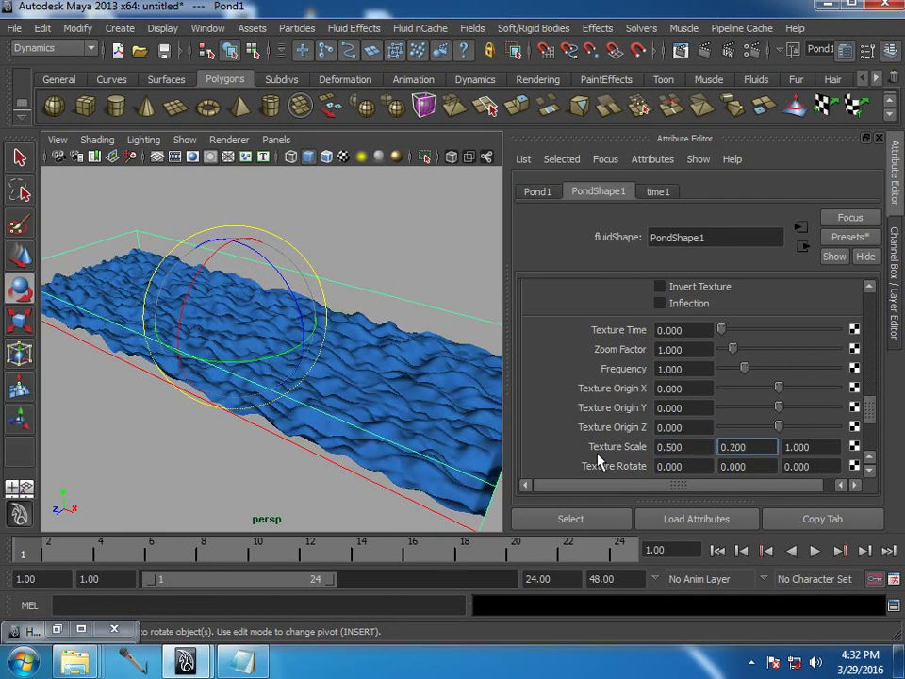
pyautogui.hotkey('shift', 'Tab')
pyautogui.write('1')
pyautogui.press('Return')
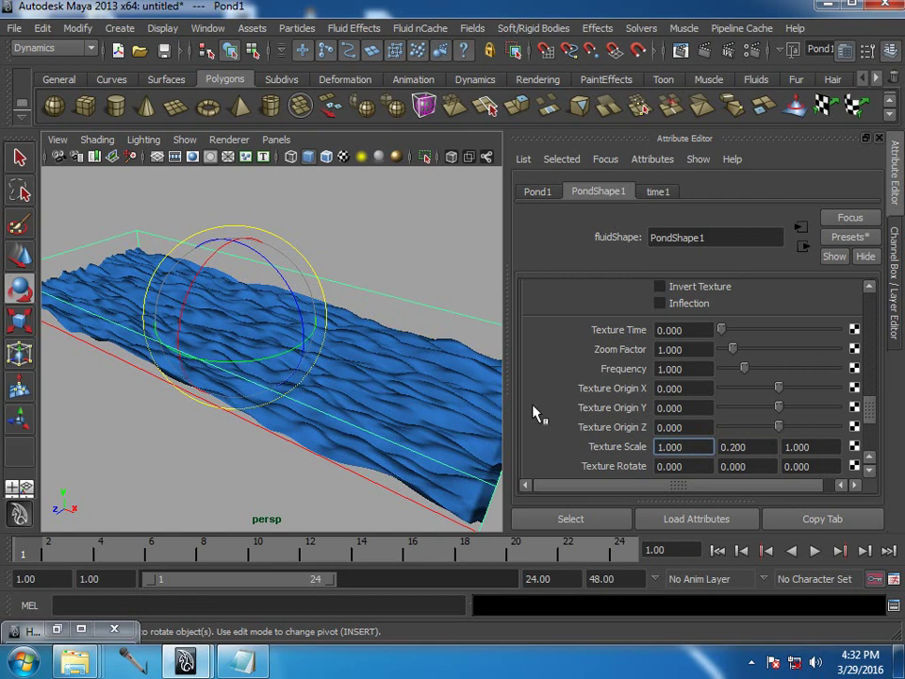
pyautogui.click(830, 447)
pyautogui.write('0.200')
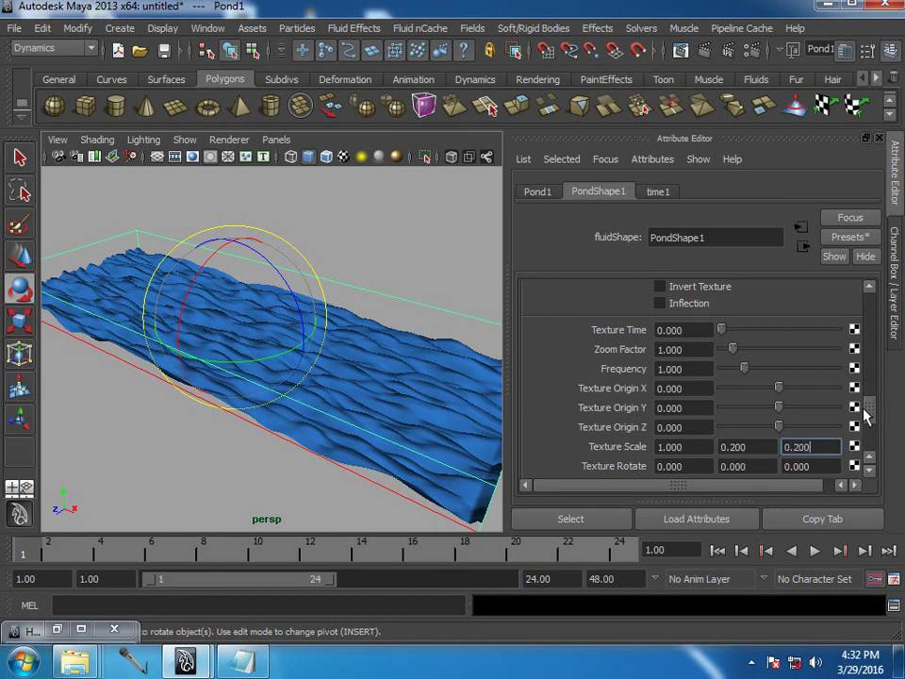
# Lower the noise Amplitude to about 0.77.
pyautogui.scroll(1, 874, 415)
pyautogui.moveTo(875, 415); pyautogui.dragTo(874, 386)
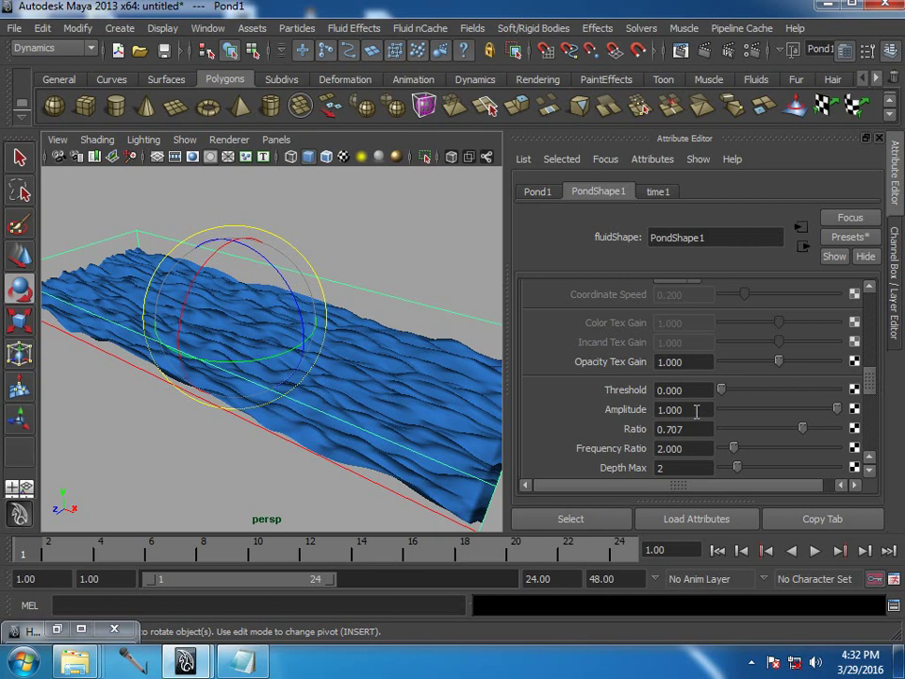
pyautogui.moveTo(836, 409); pyautogui.dragTo(759, 430)
# Set Texture Scale X to 0.5 for tighter, denser ripples.
pyautogui.scroll(-5, 751, 432)
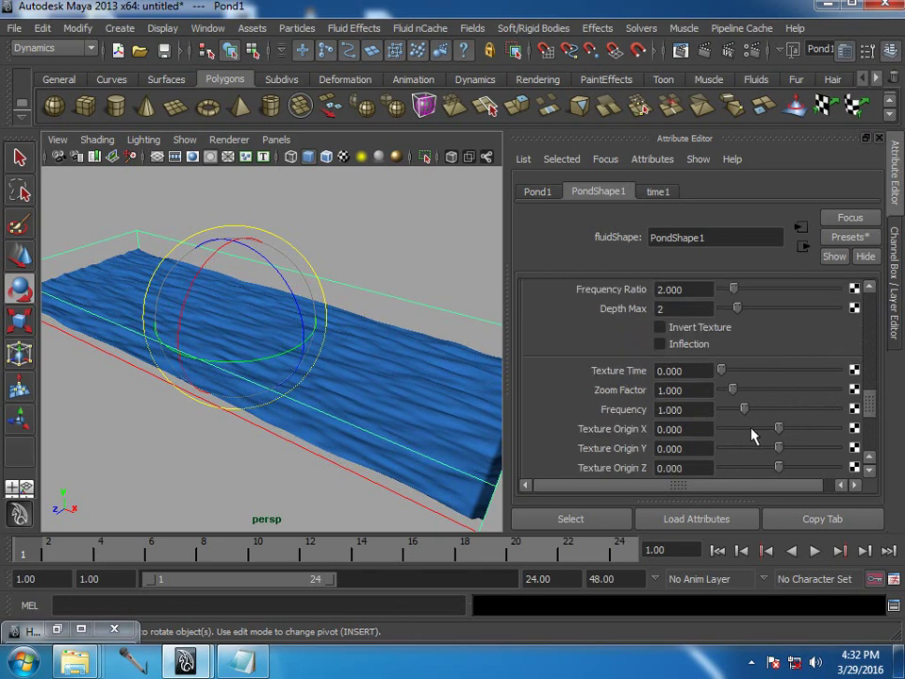
pyautogui.click(675, 382)
pyautogui.moveTo(675, 382); pyautogui.dragTo(588, 391)
pyautogui.write('0.5')
pyautogui.press('Return')
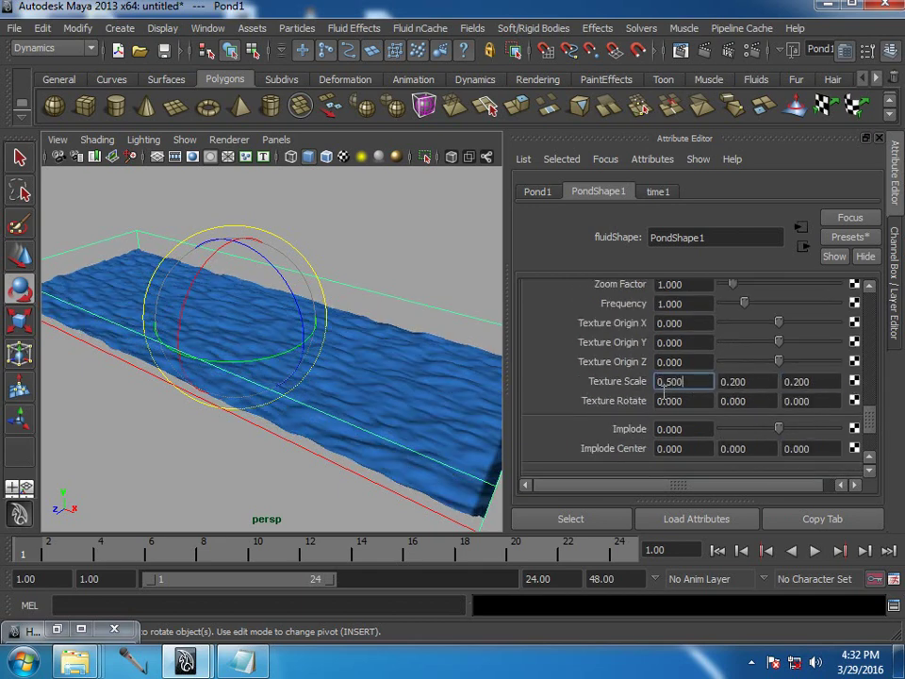
pyautogui.keyDown('alt'); pyautogui.moveTo(356, 378); pyautogui.dragTo(325, 396); pyautogui.keyUp('alt')
# Set the animation end time to 150, play it back, and return to frame 1.
pyautogui.click(542, 579)
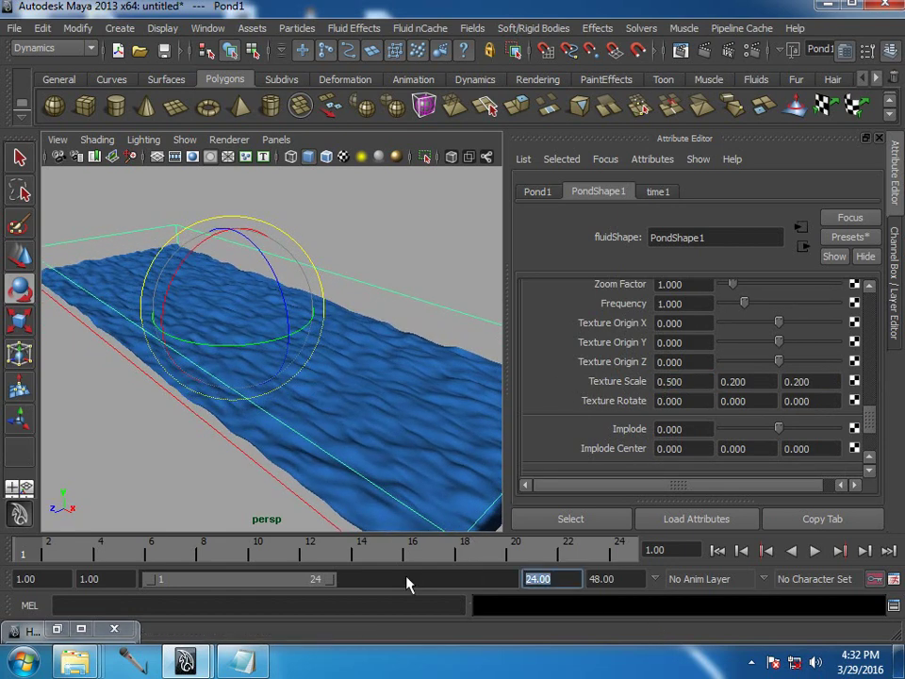
pyautogui.write('150')
pyautogui.press('Return')
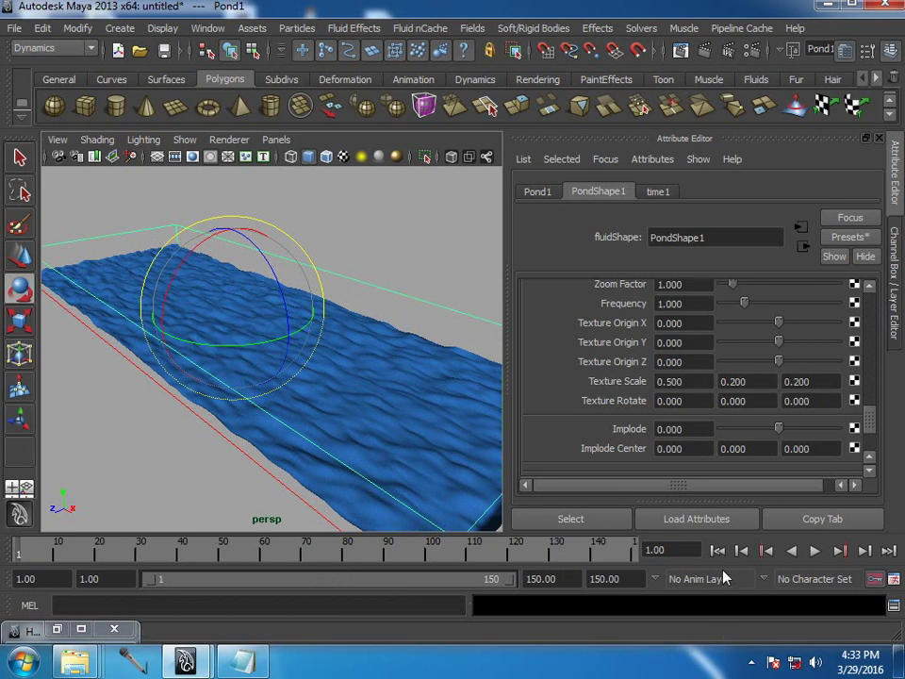
pyautogui.click(814, 551)
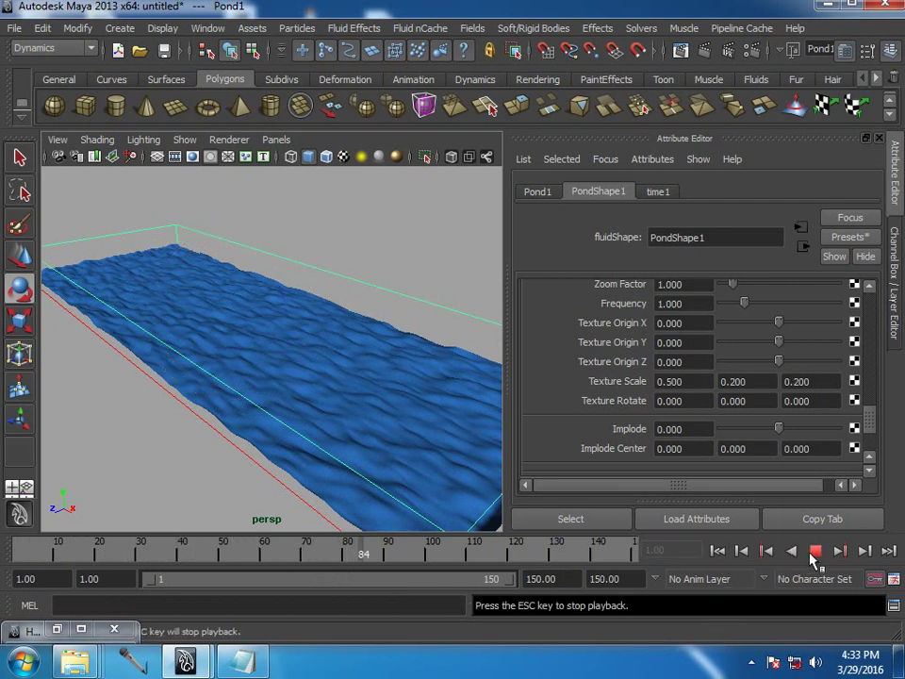
pyautogui.click(814, 550)
pyautogui.click(718, 550)
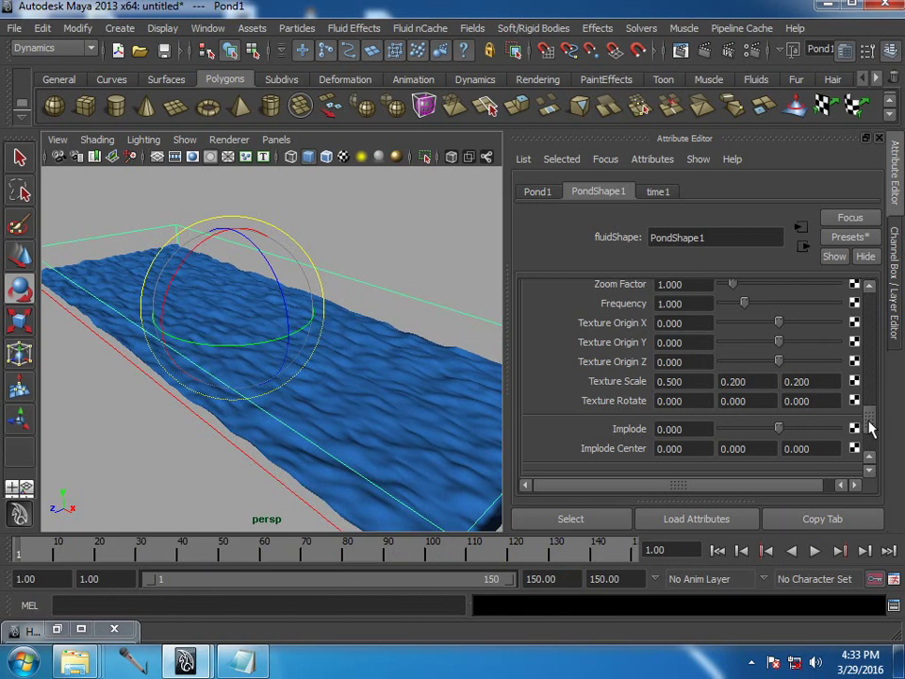
# Scrub the Texture Time slider to preview the wave pattern shifting.
pyautogui.scroll(3, 869, 418)
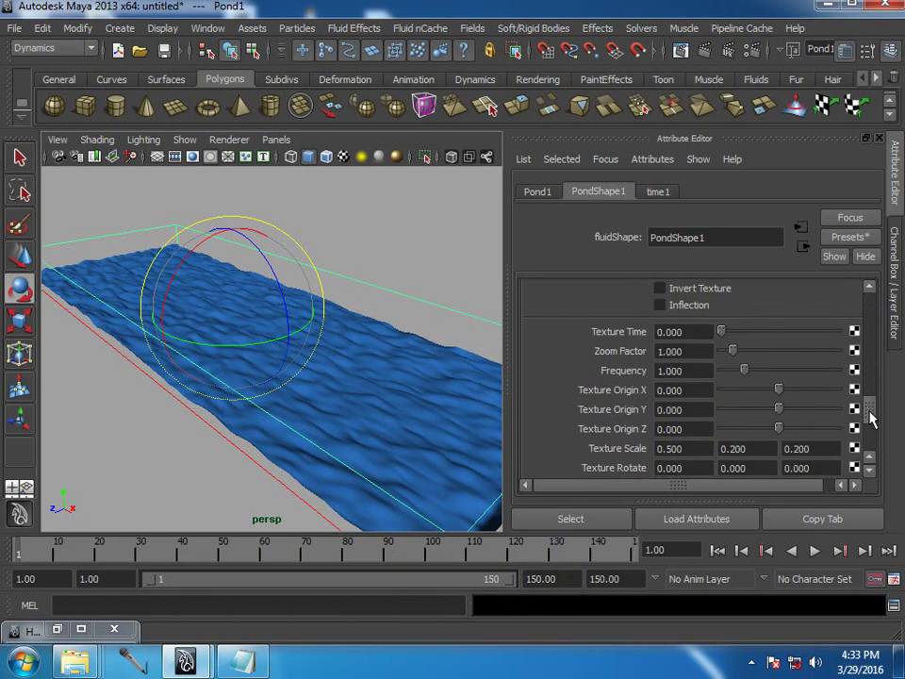
pyautogui.scroll(3, 869, 417)
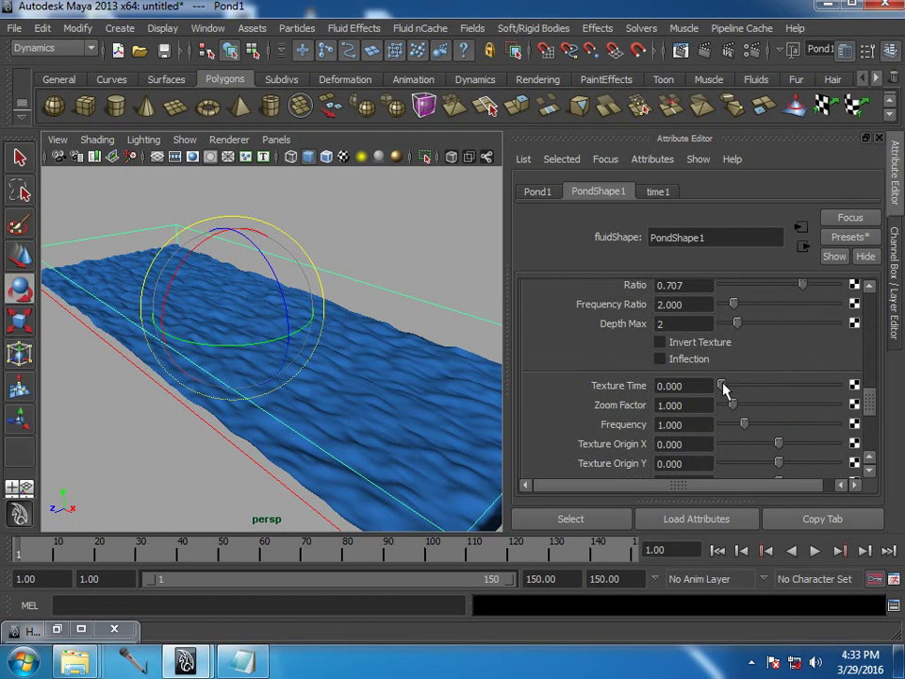
pyautogui.moveTo(723, 388)
pyautogui.mouseDown()
pyautogui.moveTo(763, 392)
pyautogui.moveTo(721, 387)
pyautogui.moveTo(741, 392)
pyautogui.moveTo(729, 396)
pyautogui.moveTo(721, 387)
pyautogui.mouseUp()
# Drive the pond's Texture Time with the expression =time.
pyautogui.rightClick(707, 387)
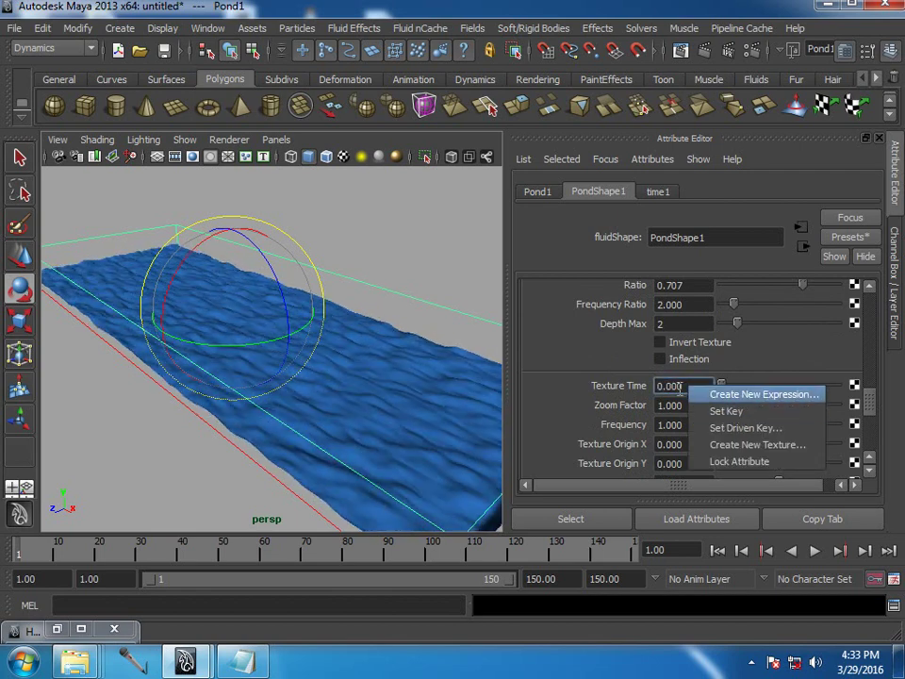
pyautogui.click(694, 385)
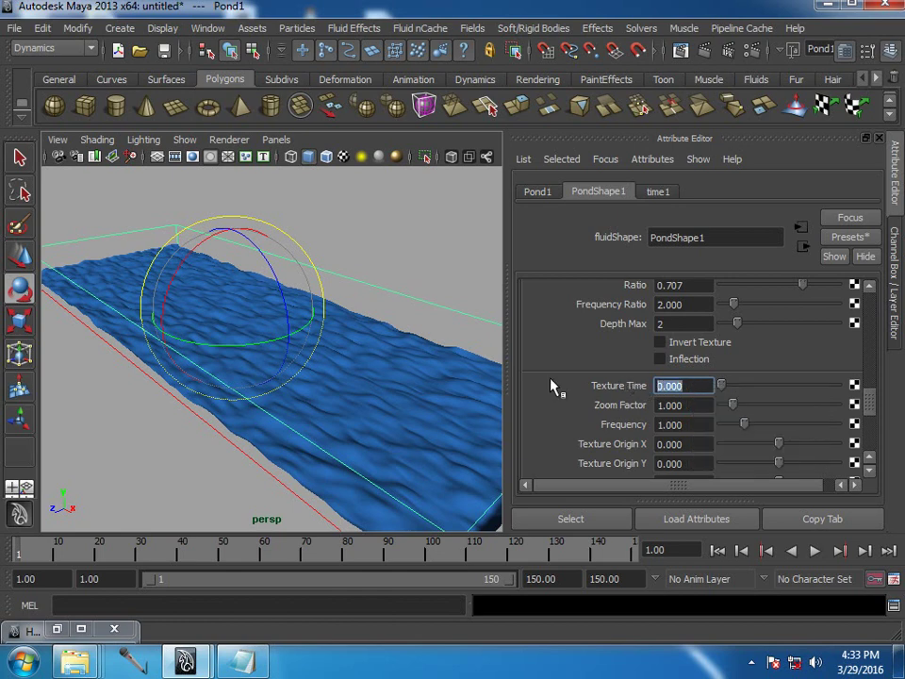
pyautogui.write('=time')
pyautogui.press('Return')
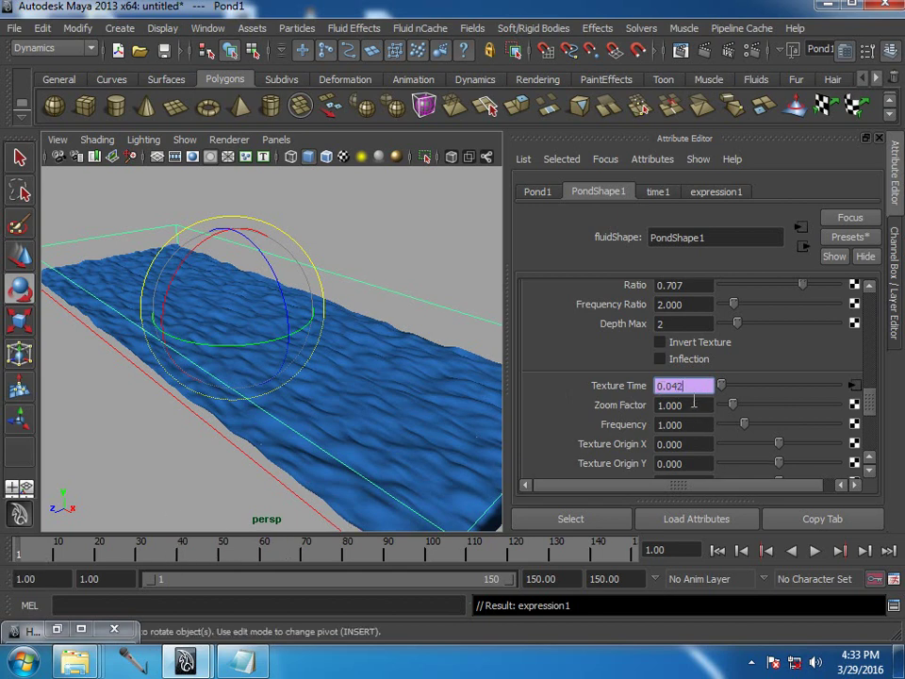
# Jump to frame 24 to confirm Texture Time reads 1.000.
pyautogui.press('Return')
pyautogui.write('24')
pyautogui.press('Return')
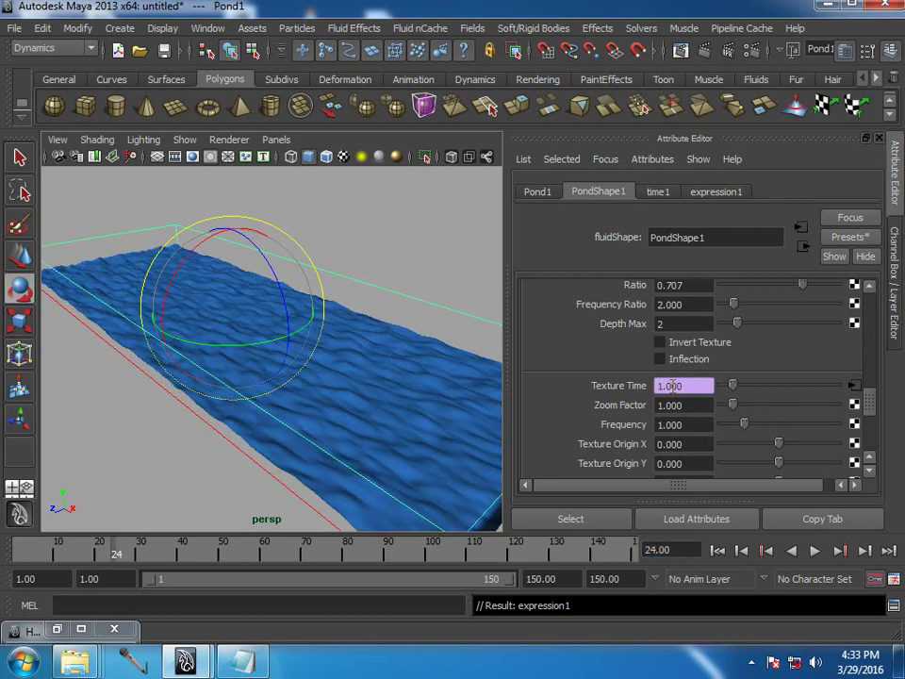
# Rewind and play the animation to watch the current waves.
pyautogui.click(717, 551)
pyautogui.click(822, 553)
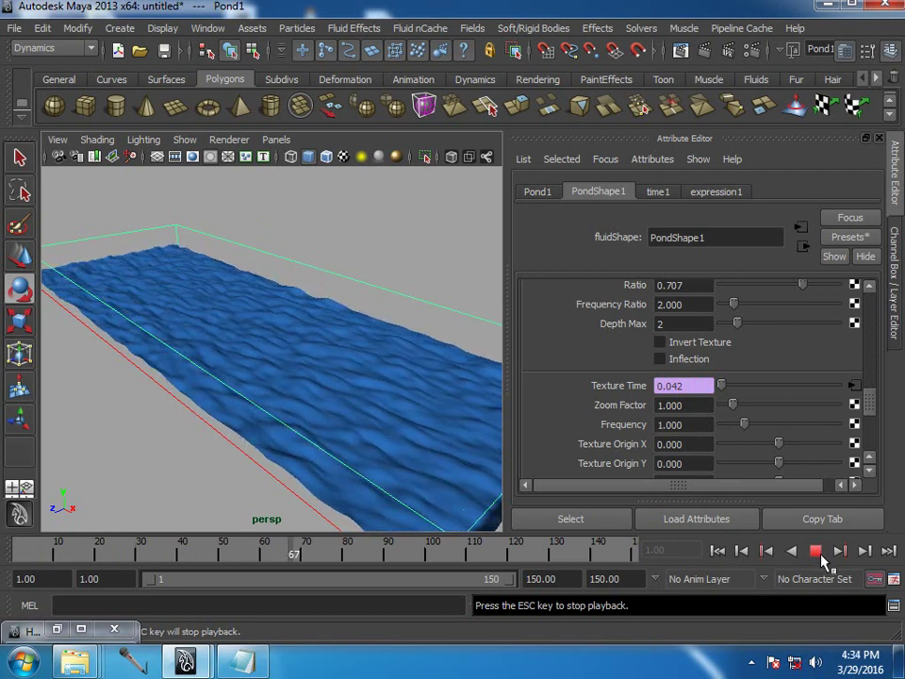
pyautogui.click(816, 553)
# Set the pond's Texture Scale to 1, 0.4, 0.4.
pyautogui.scroll(-4, 762, 424)
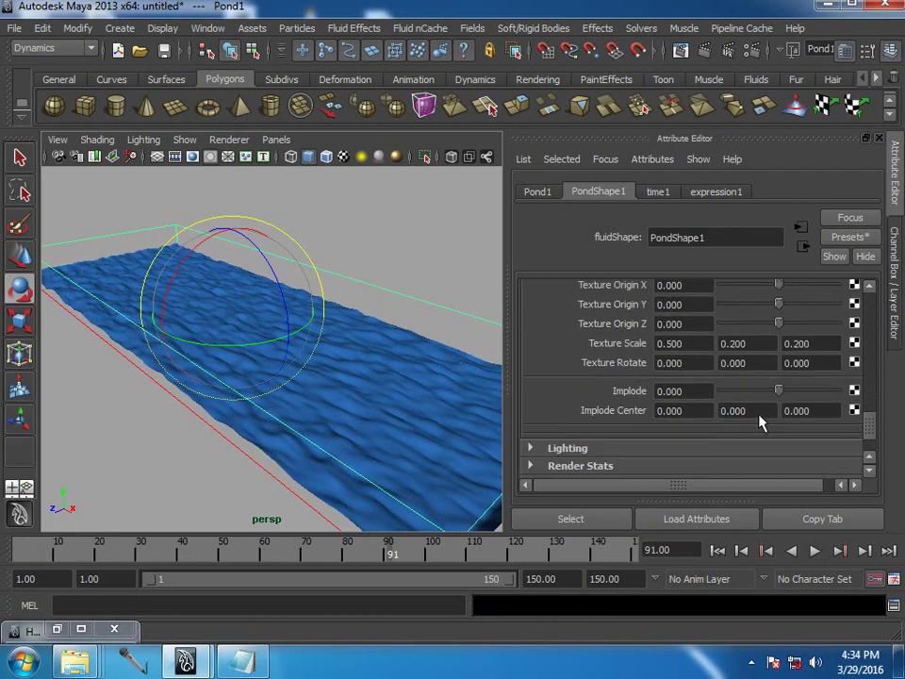
pyautogui.click(681, 343)
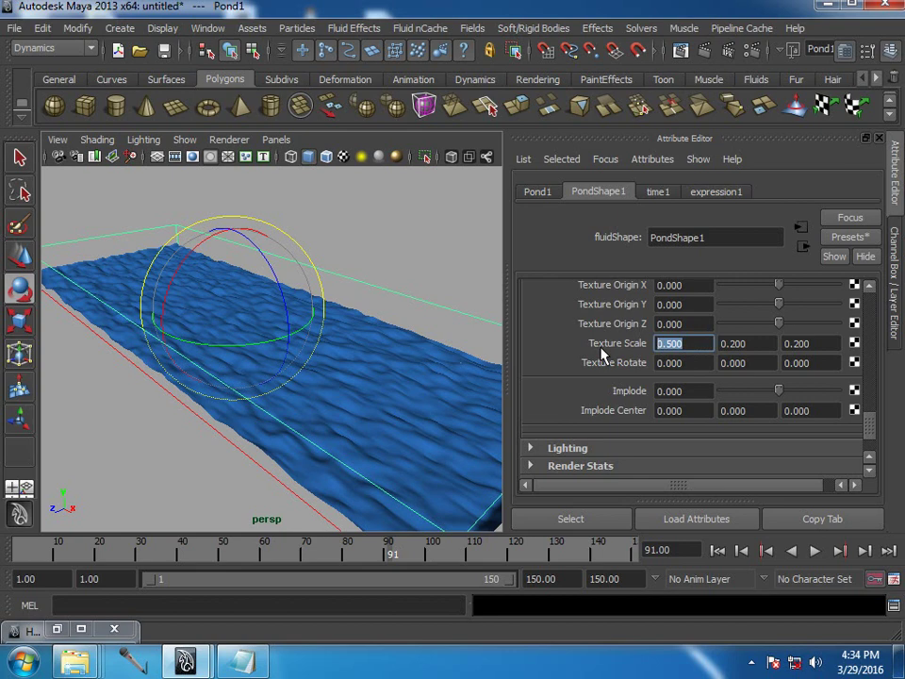
pyautogui.write('1')
pyautogui.press('Tab')
pyautogui.write('0.4')
pyautogui.press('Tab')
pyautogui.write('0.400')
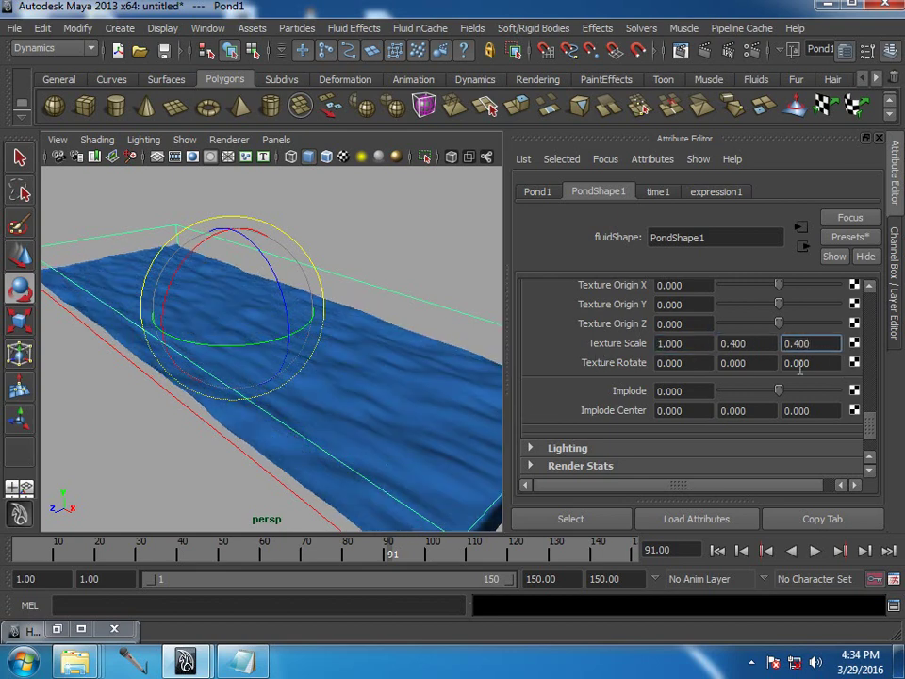
# Replay the animation to check the broader waves, then return to the pond's attributes.
pyautogui.click(893, 304)
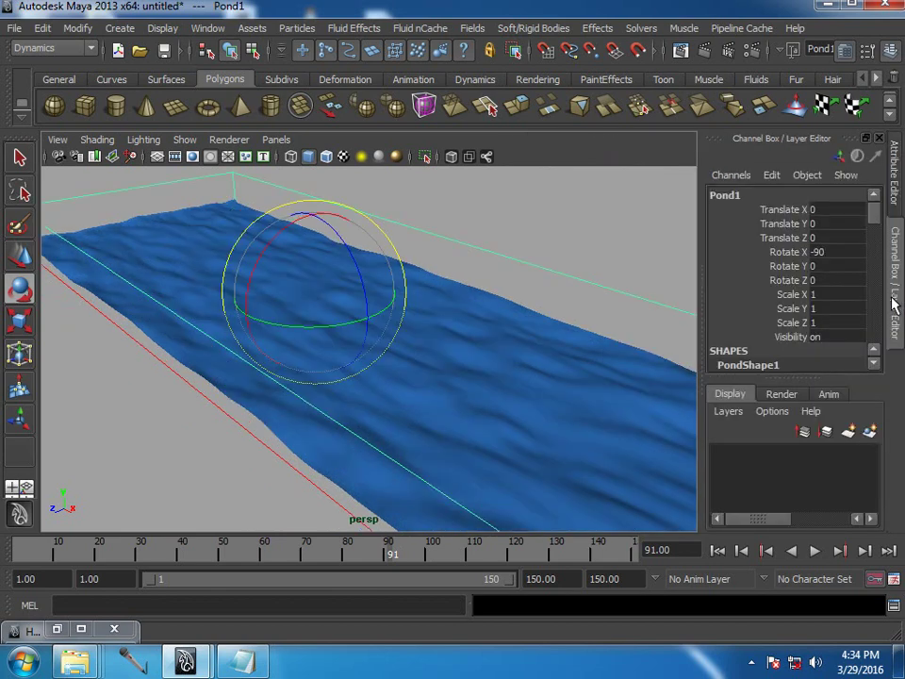
pyautogui.click(717, 549)
pyautogui.click(815, 549)
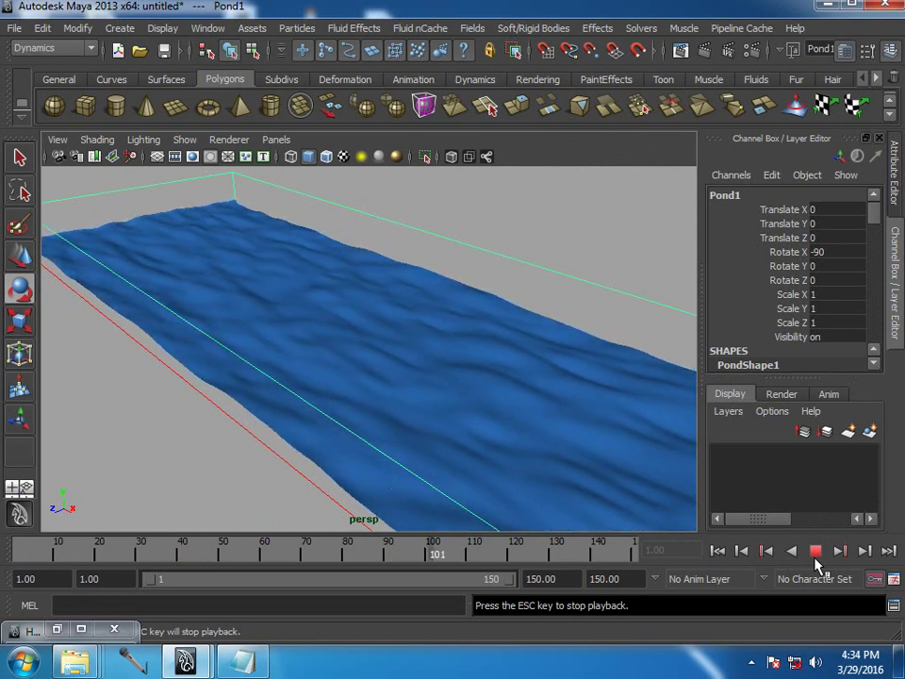
pyautogui.click(816, 550)
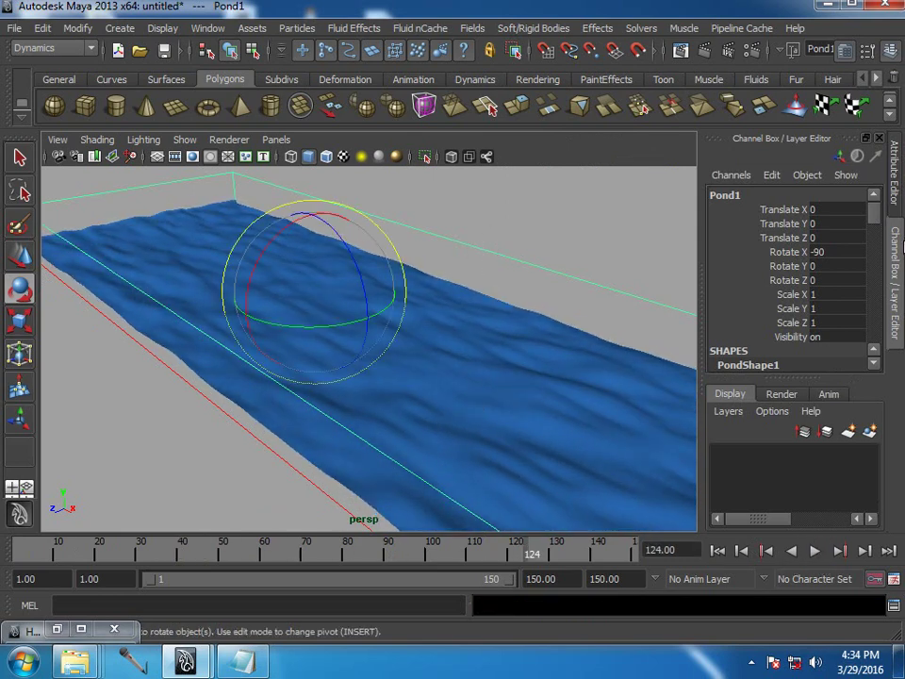
pyautogui.click(895, 203)
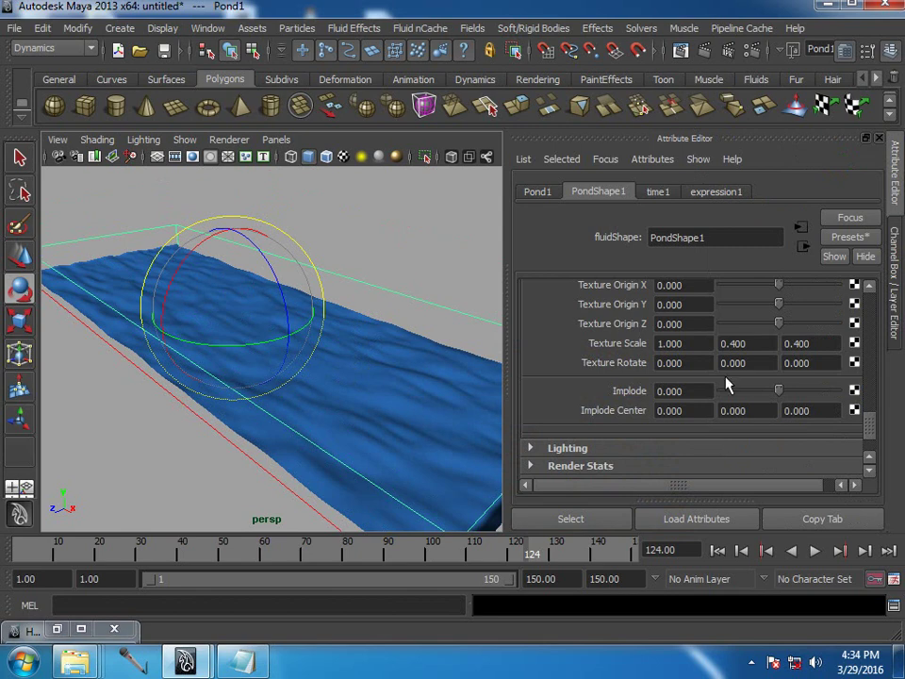
# Try a small Texture Origin X offset, then start an = expression in its field.
pyautogui.scroll(2, 869, 436)
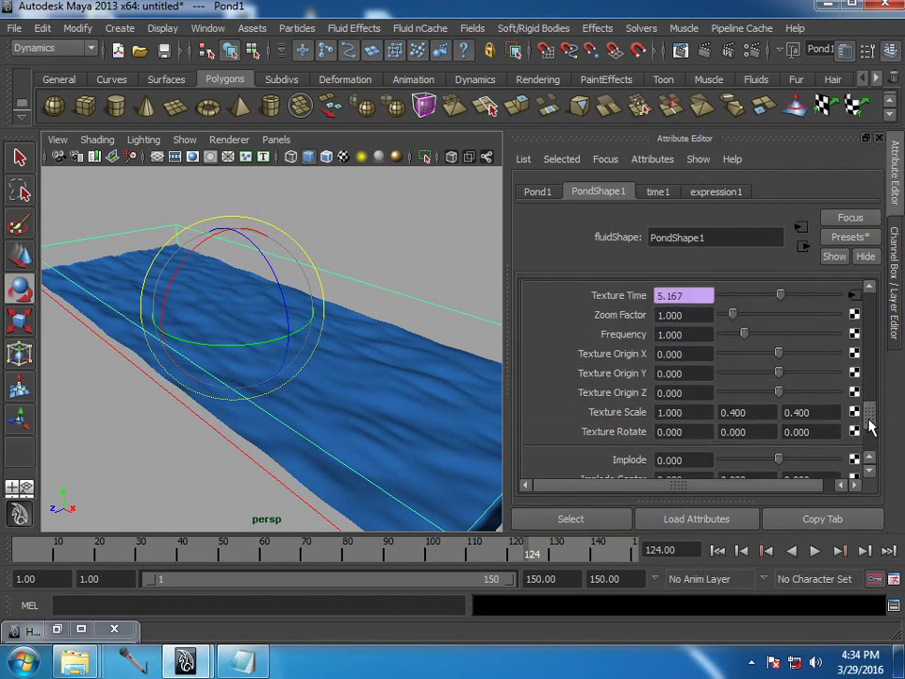
pyautogui.moveTo(783, 352); pyautogui.dragTo(781, 349)
pyautogui.doubleClick(699, 357)
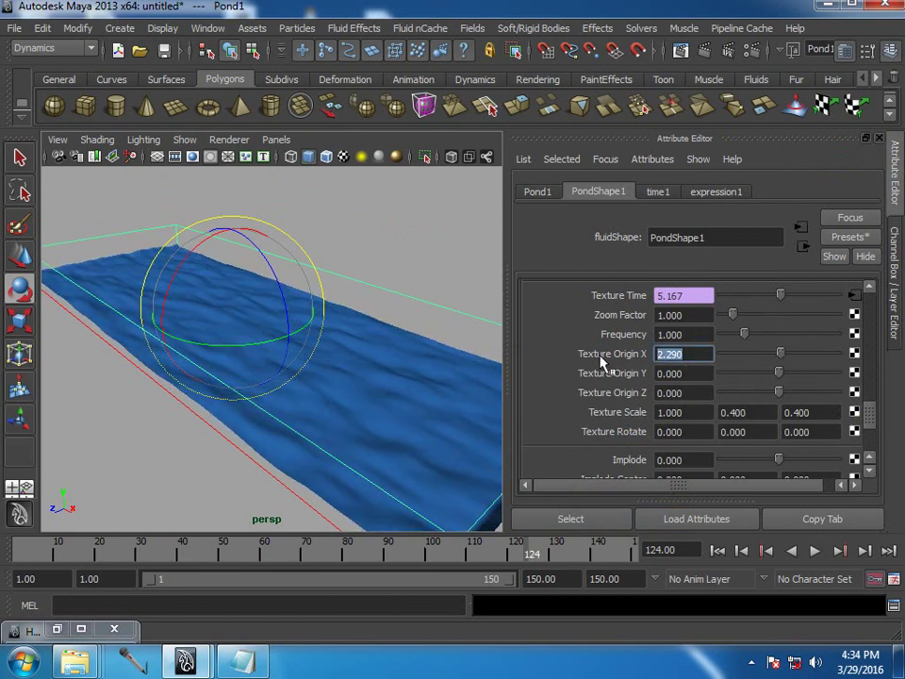
pyautogui.write('=time*0.1')
# Commit =time*0.1 on Texture Origin X and play the timeline to preview the drift.
pyautogui.press('Return')
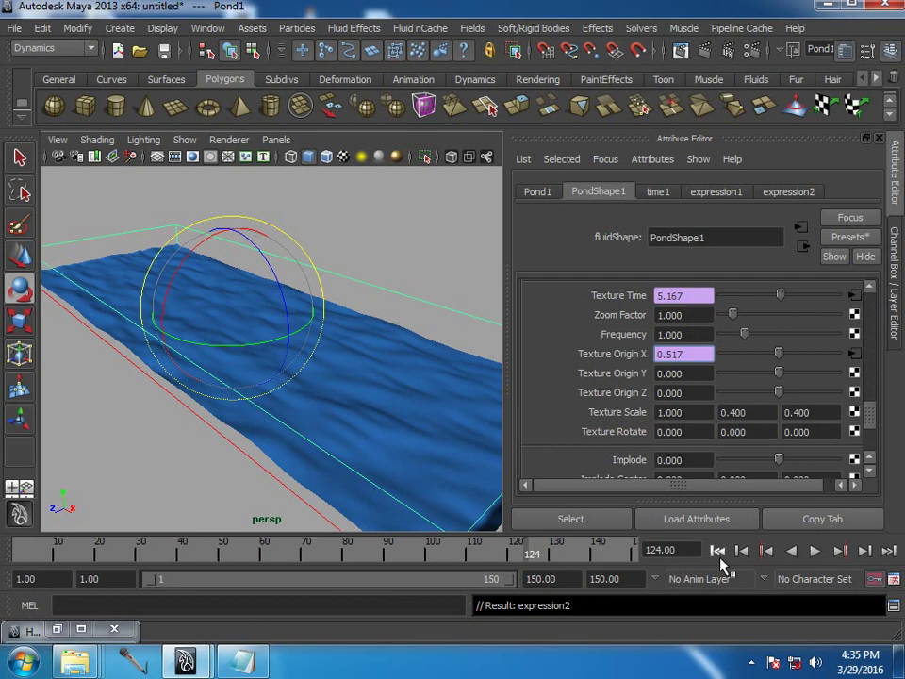
pyautogui.click(718, 549)
pyautogui.click(815, 550)
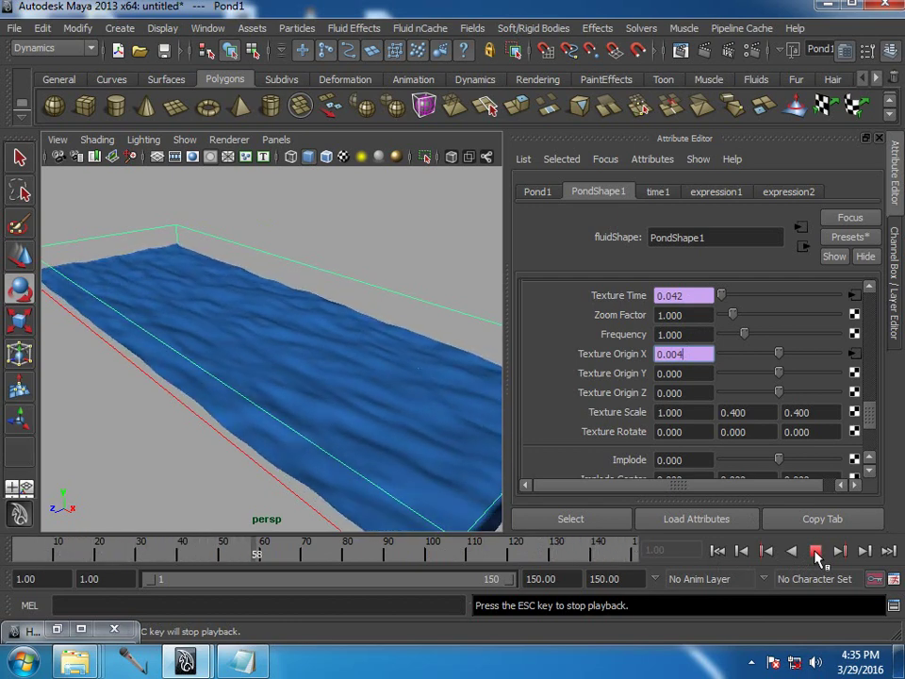
pyautogui.click(815, 551)
# Edit expression2's multiplier and replay the animation to check the drift.
pyautogui.rightClick(701, 363)
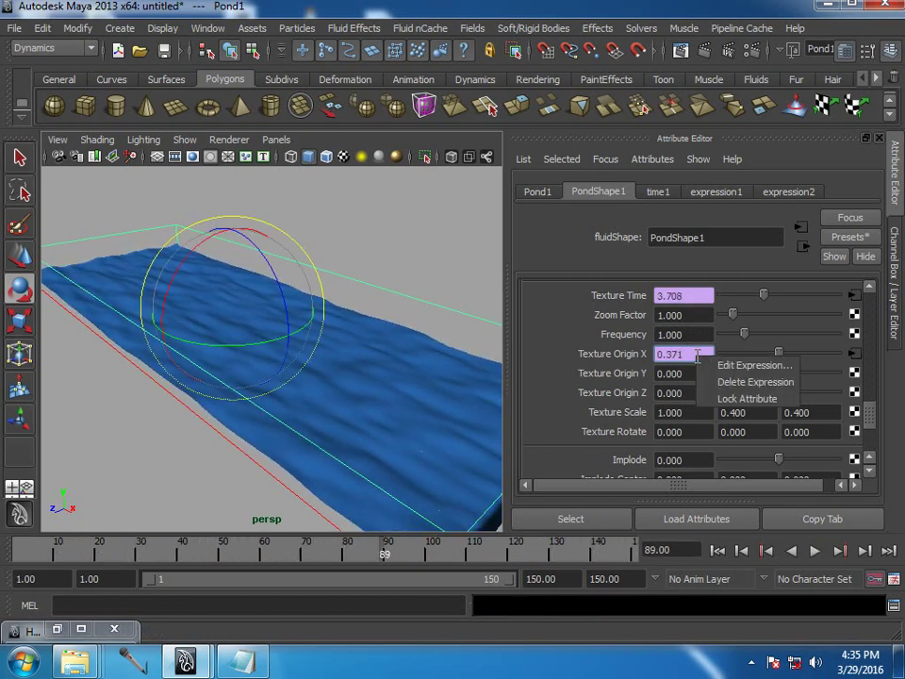
pyautogui.click(745, 364)
pyautogui.moveTo(555, 400); pyautogui.dragTo(576, 396)
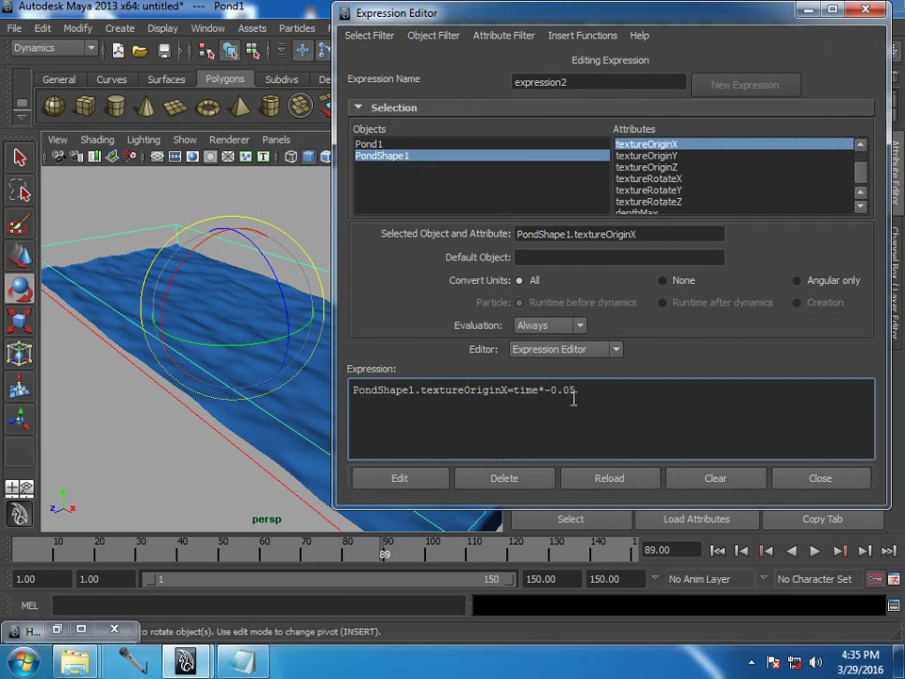
pyautogui.click(391, 480)
pyautogui.click(820, 478)
pyautogui.click(741, 549)
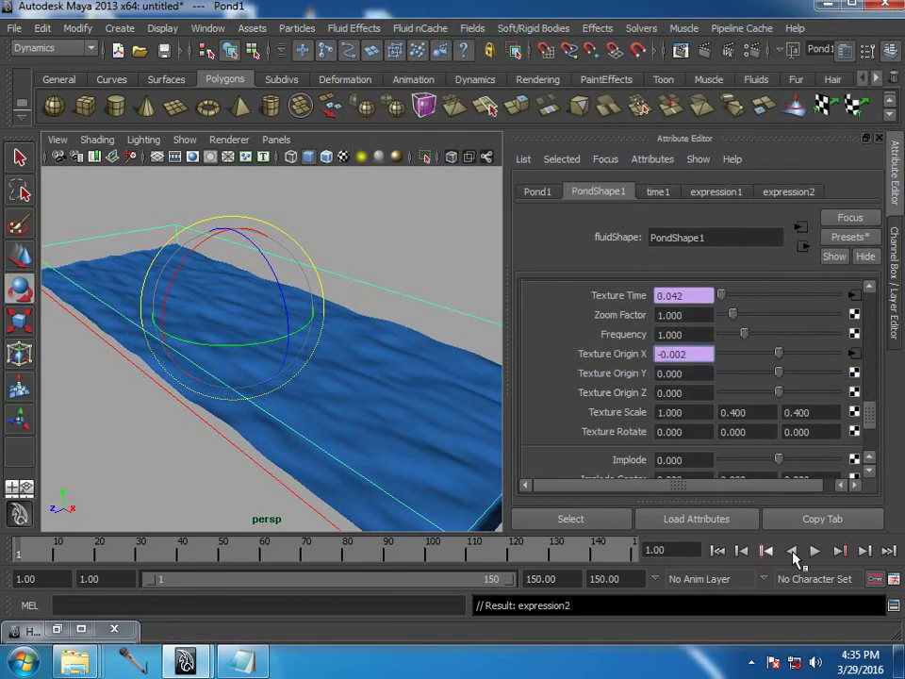
pyautogui.click(815, 550)
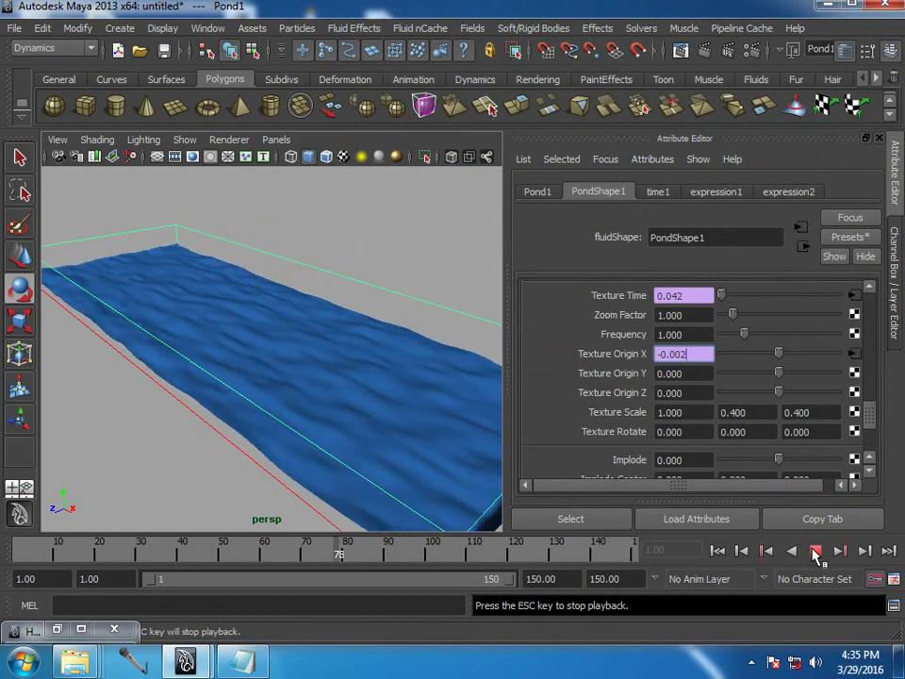
pyautogui.click(816, 552)
# Correct expression2 to time*-0.1 and replay to confirm the reversed drift.
pyautogui.rightClick(709, 356)
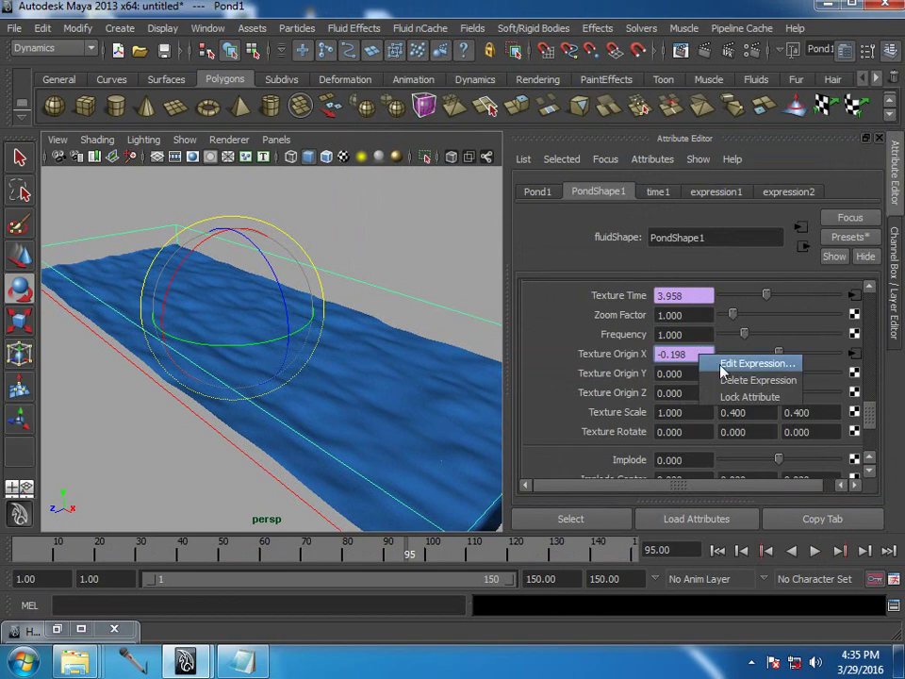
pyautogui.click(723, 365)
pyautogui.doubleClick(570, 390)
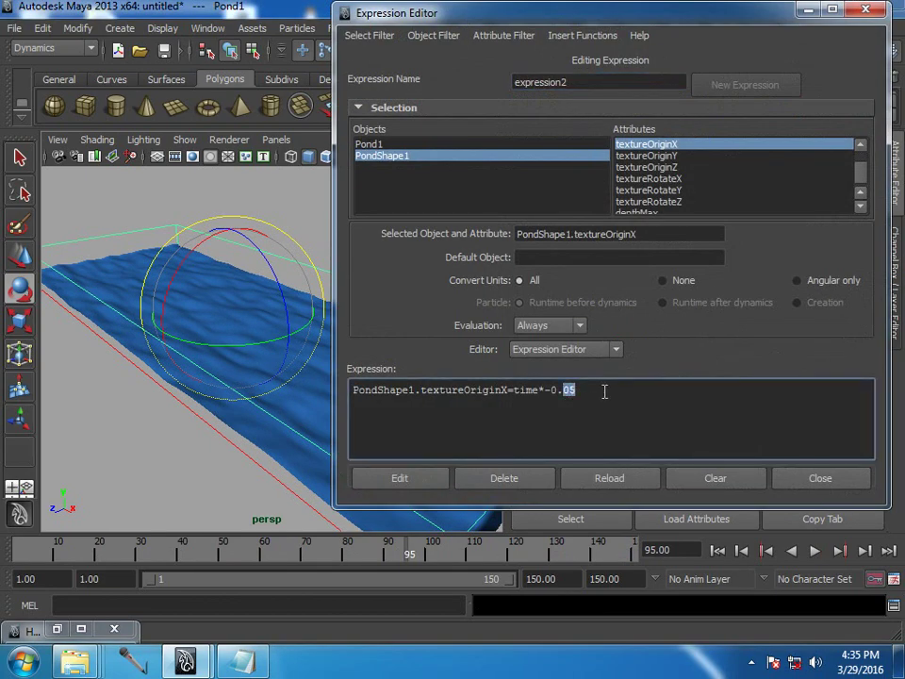
pyautogui.write('1')
pyautogui.click(438, 478)
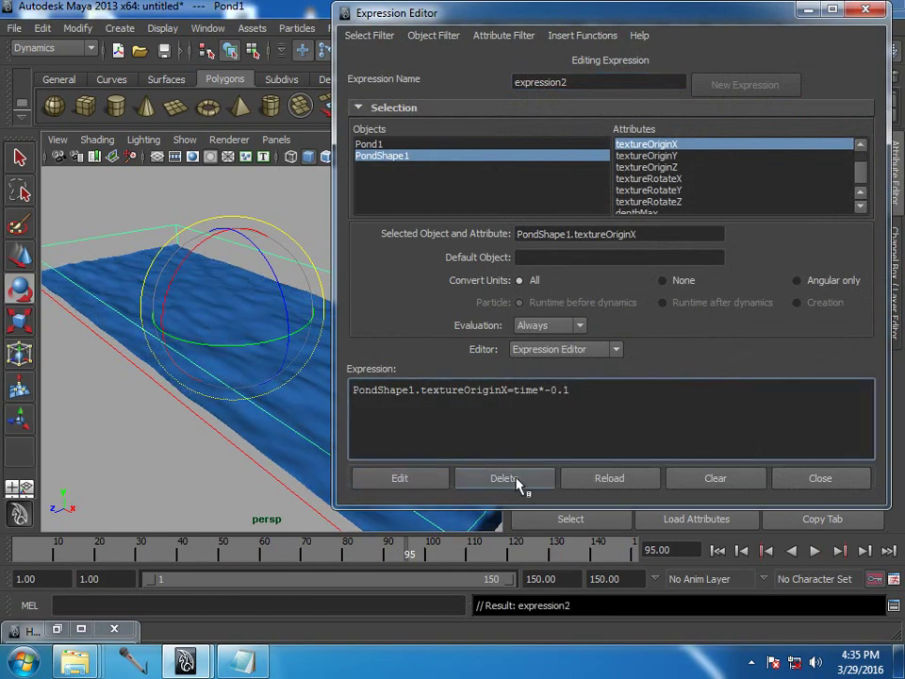
pyautogui.click(794, 479)
pyautogui.click(717, 551)
pyautogui.click(814, 550)
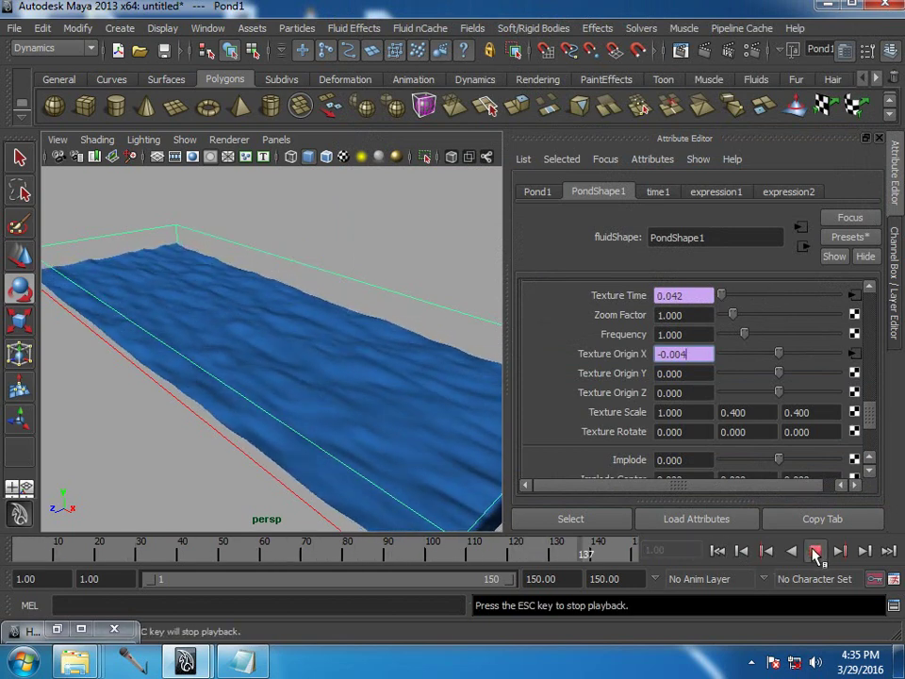
pyautogui.click(815, 550)
# Switch the renderer to mental ray and test-render frame 139.
pyautogui.click(751, 53)
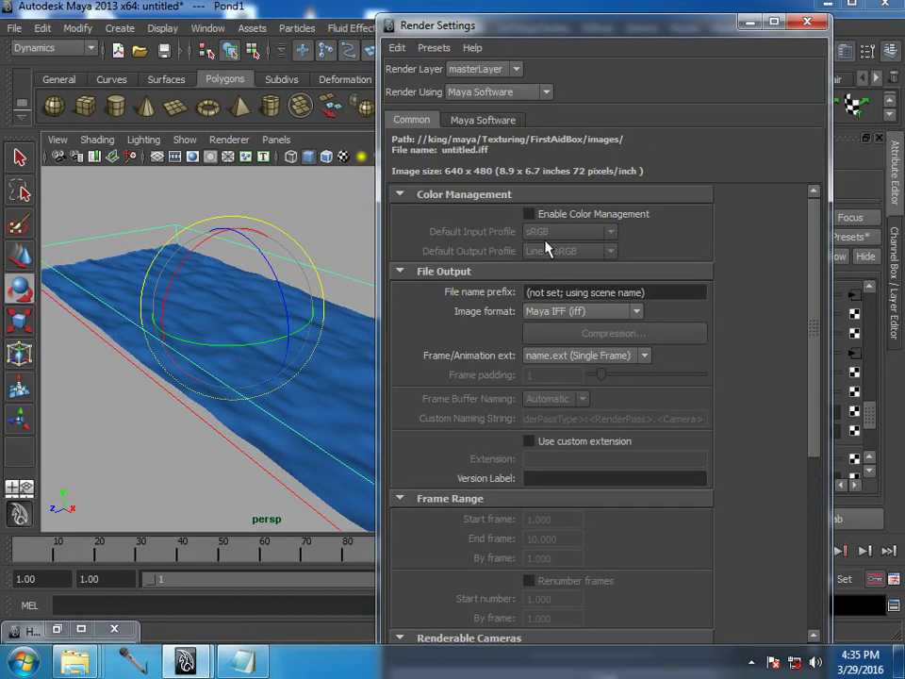
pyautogui.click(516, 93)
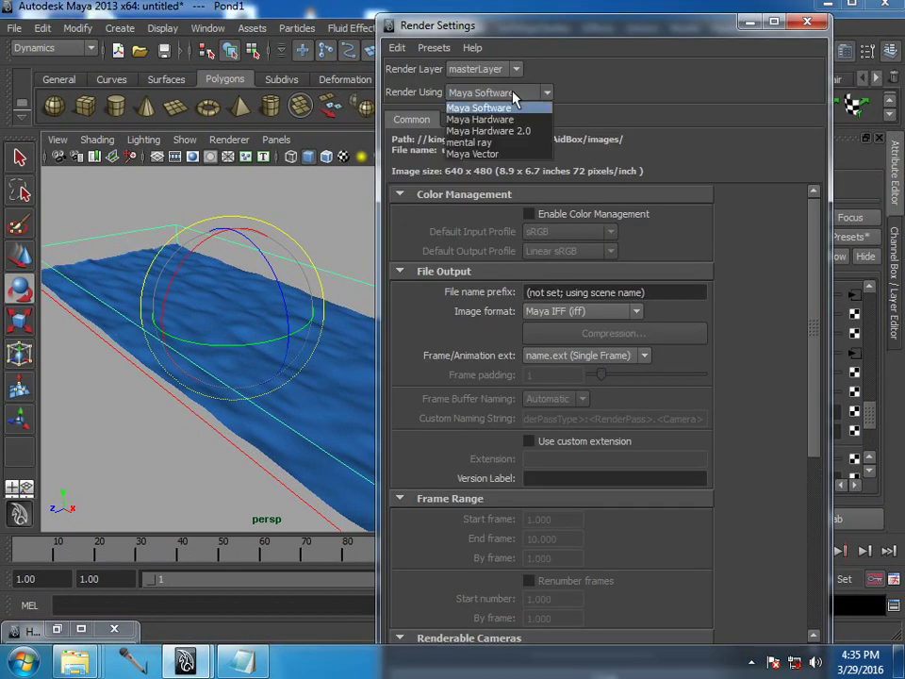
pyautogui.click(515, 143)
pyautogui.click(806, 22)
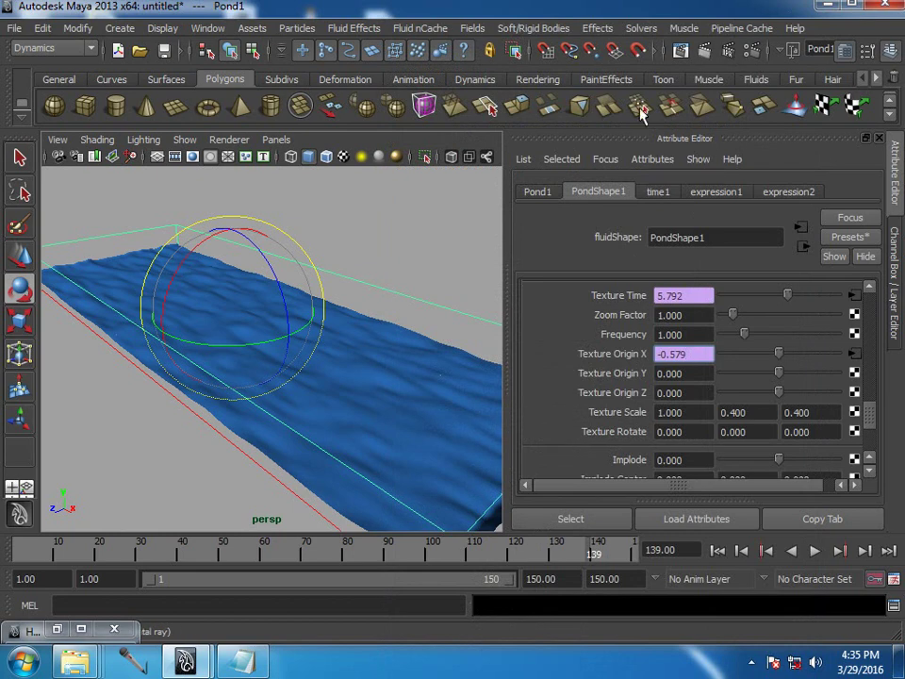
pyautogui.click(681, 49)
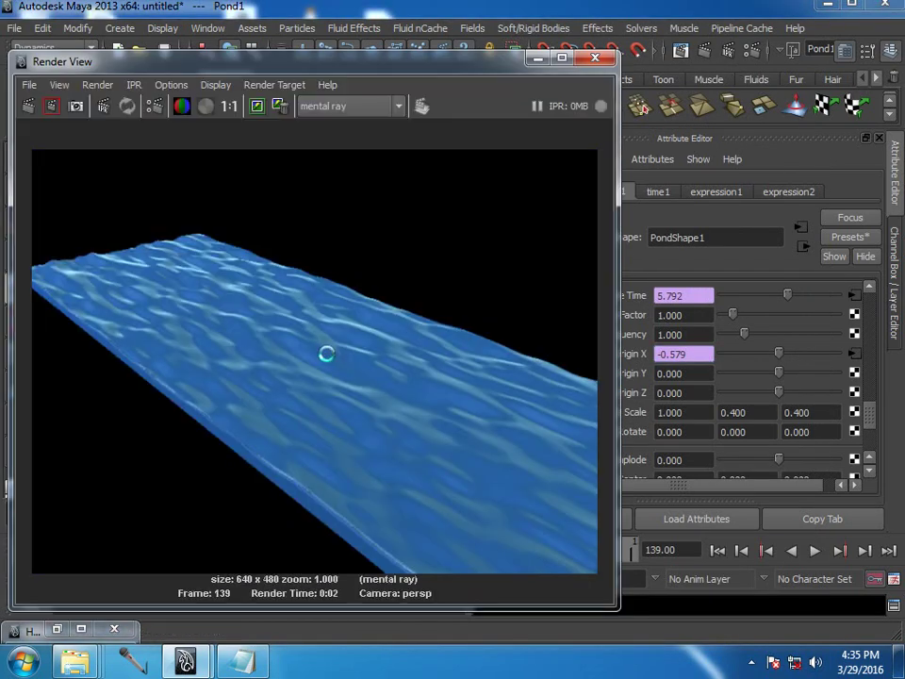
pyautogui.click(595, 57)
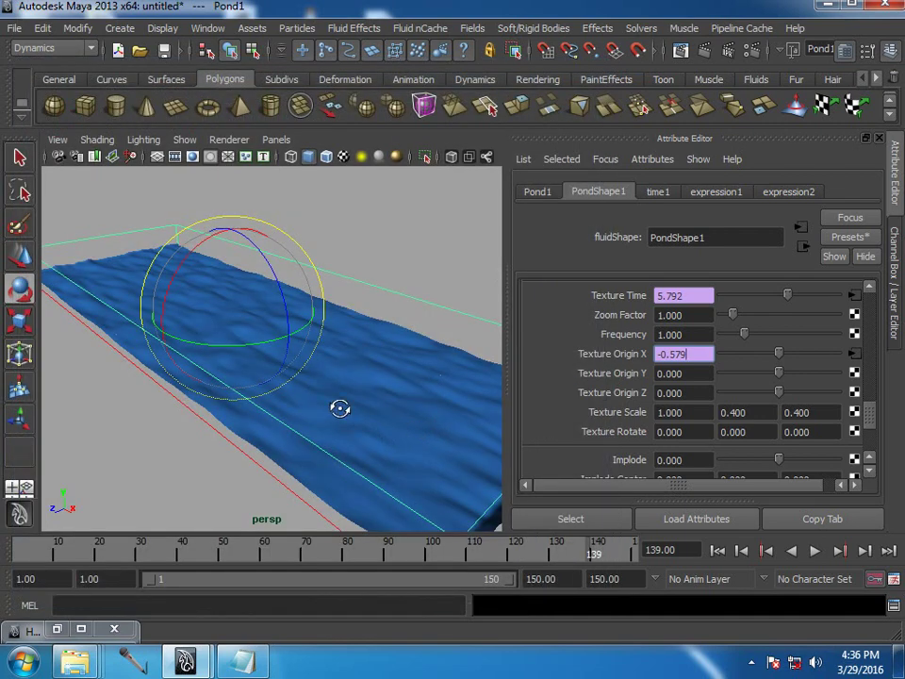
# Set the pond's Color Input to Z Gradient in the Shading section.
pyautogui.keyDown('alt'); pyautogui.moveTo(340, 407); pyautogui.dragTo(320, 402); pyautogui.keyUp('alt')
pyautogui.scroll(-3, 783, 405)
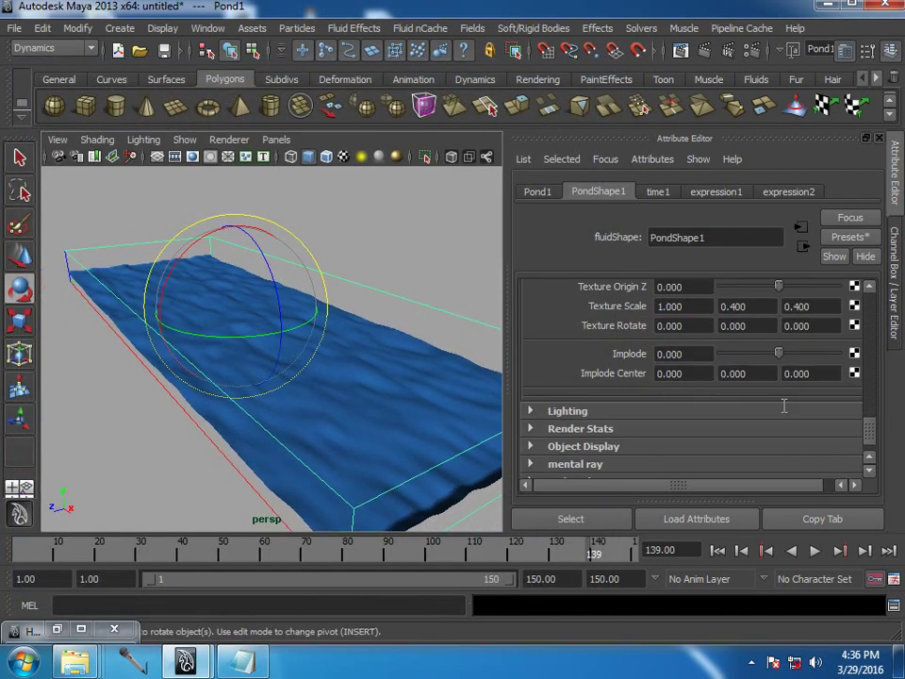
pyautogui.scroll(12, 783, 405)
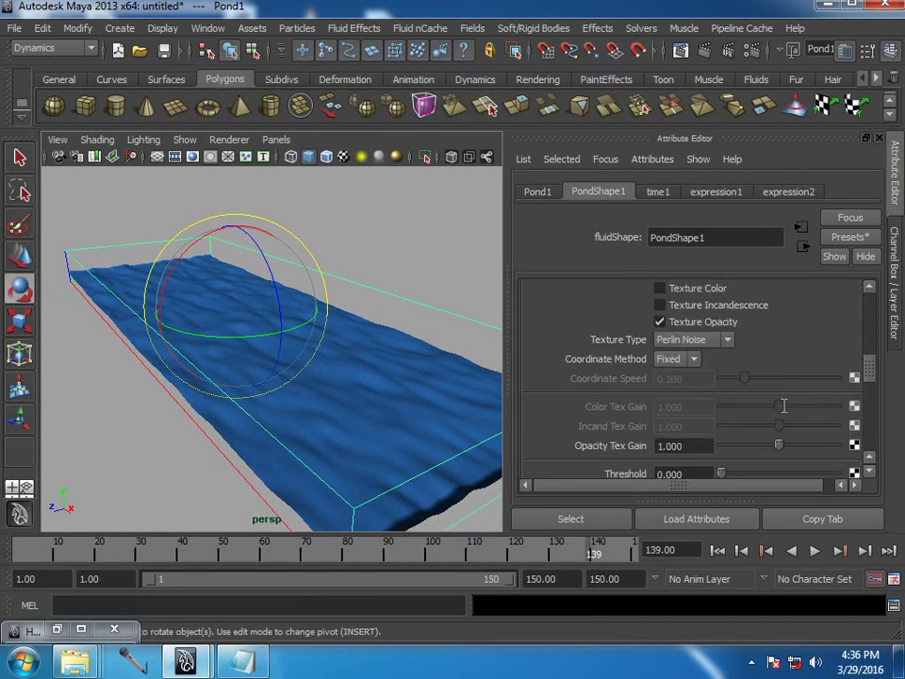
pyautogui.scroll(-12, 783, 406)
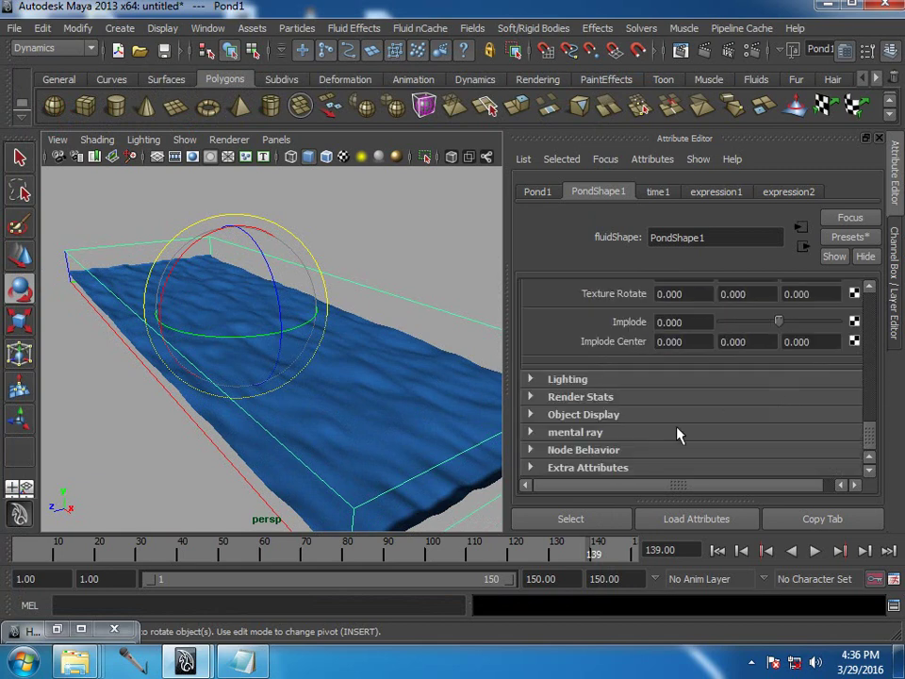
pyautogui.scroll(15, 677, 434)
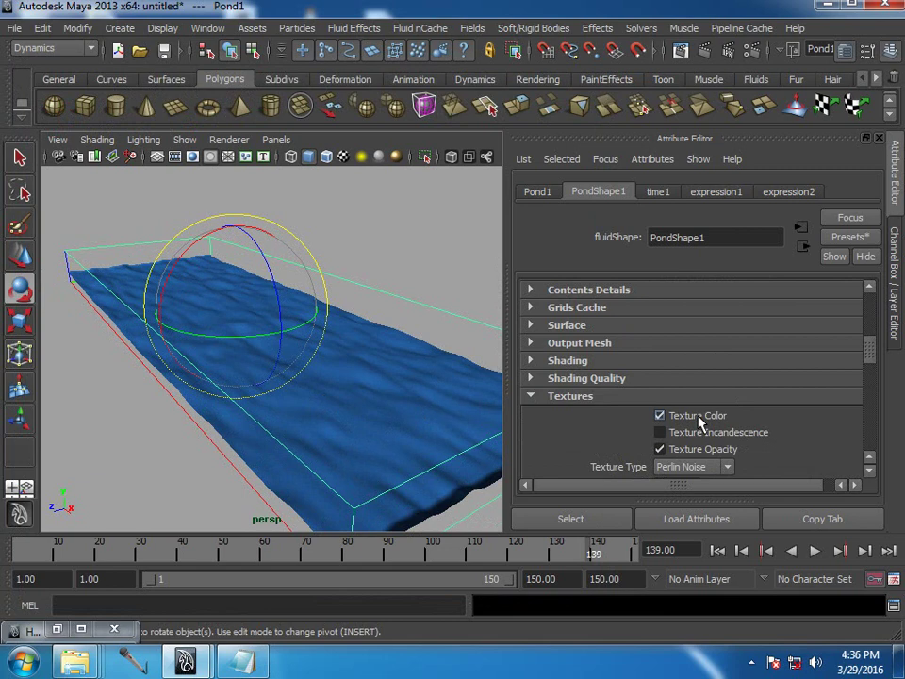
pyautogui.click(594, 396)
pyautogui.click(608, 362)
pyautogui.scroll(-4, 706, 377)
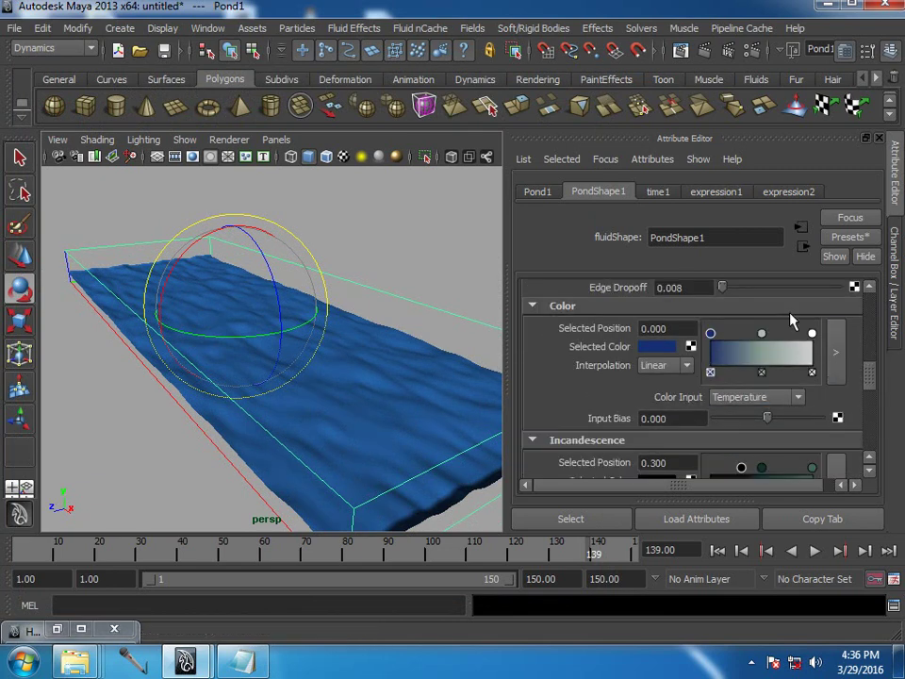
pyautogui.click(724, 400)
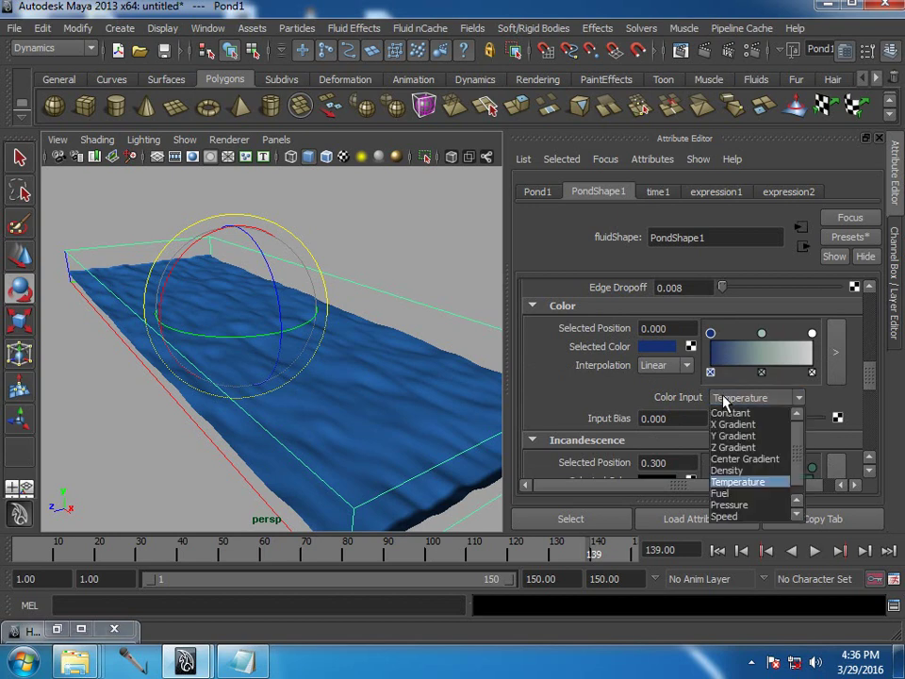
pyautogui.click(734, 447)
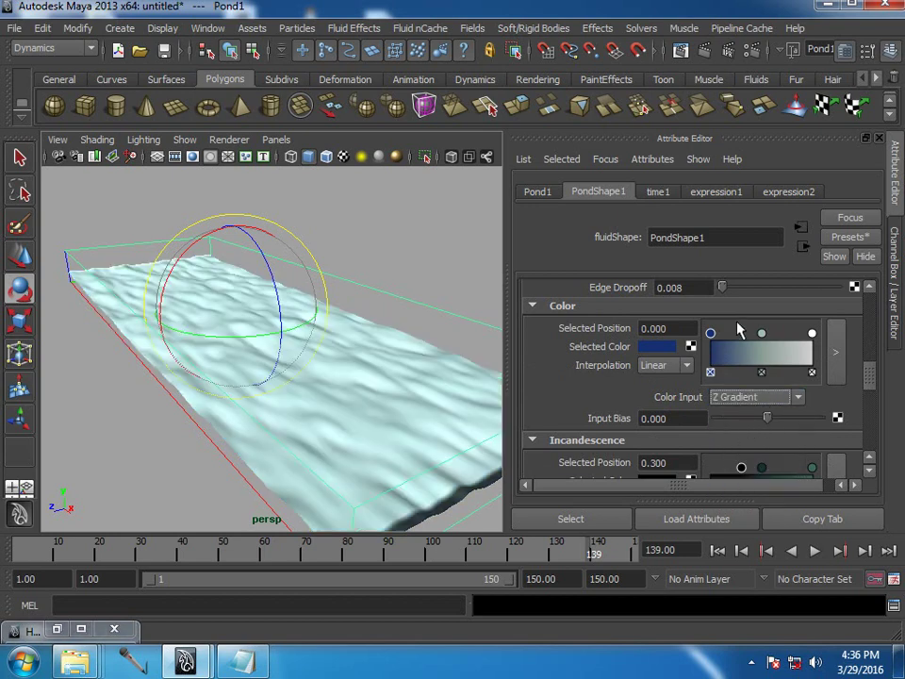
# Delete the middle ramp stop and rearrange the blue and white stops, previewing playback.
pyautogui.click(762, 373)
pyautogui.moveTo(711, 335); pyautogui.dragTo(755, 335)
pyautogui.moveTo(812, 334)
pyautogui.mouseDown()
pyautogui.moveTo(735, 335)
pyautogui.moveTo(807, 341)
pyautogui.mouseUp()
pyautogui.moveTo(736, 335); pyautogui.dragTo(786, 334)
pyautogui.click(815, 550)
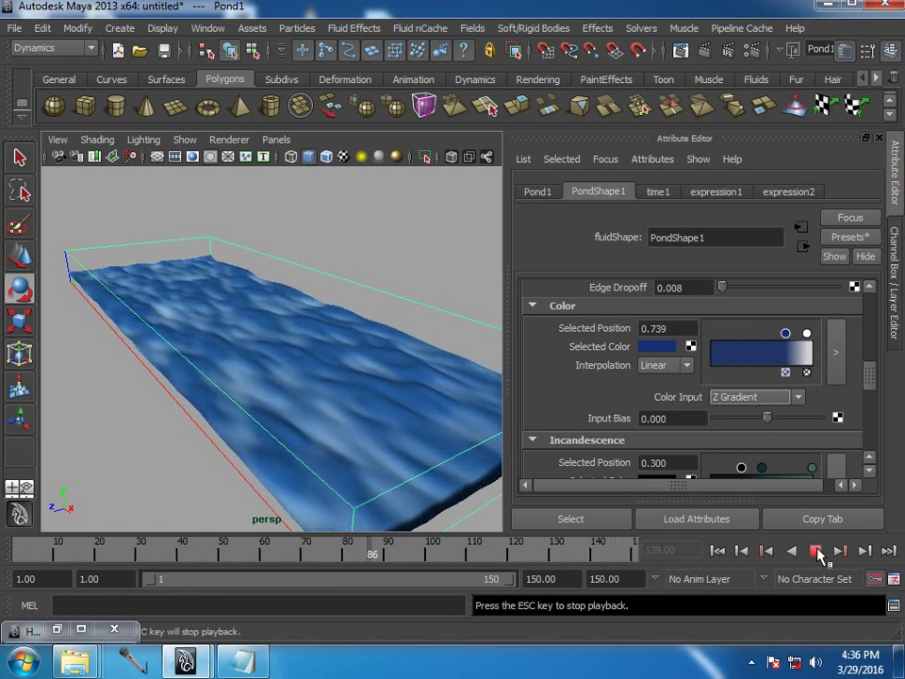
pyautogui.click(816, 551)
pyautogui.moveTo(806, 333)
pyautogui.mouseDown()
pyautogui.moveTo(764, 337)
pyautogui.moveTo(790, 347)
pyautogui.mouseUp()
# Tint the old white stop light blue at 0.713 and add a new pure white stop.
pyautogui.click(767, 334)
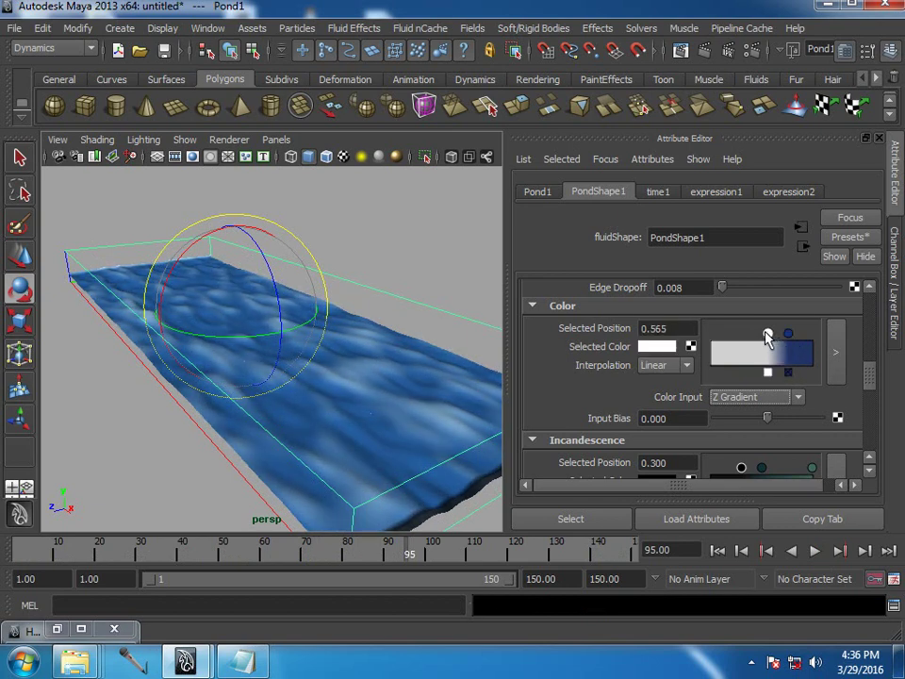
pyautogui.click(651, 349)
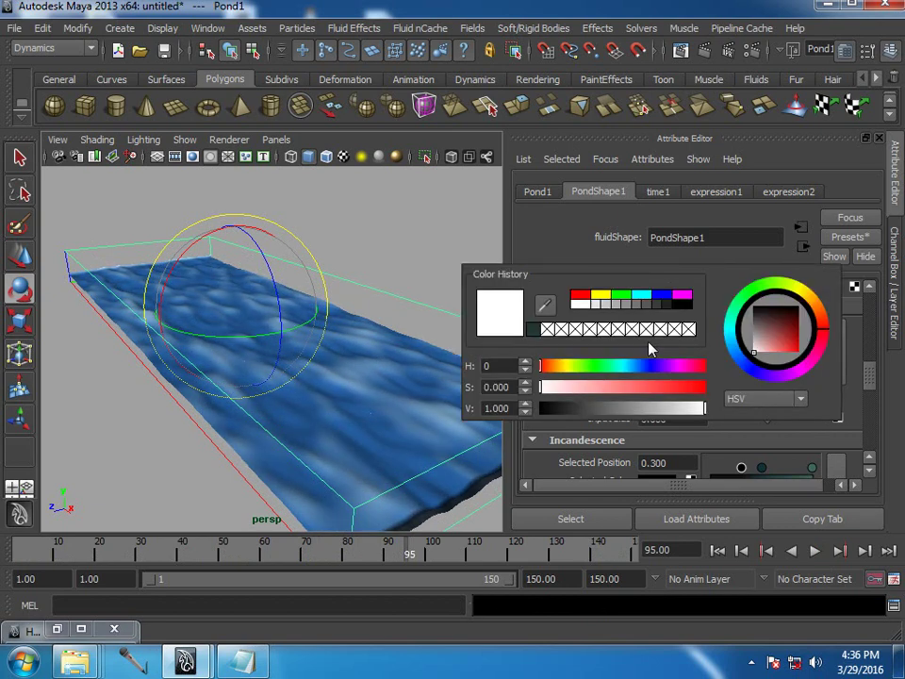
pyautogui.click(640, 388)
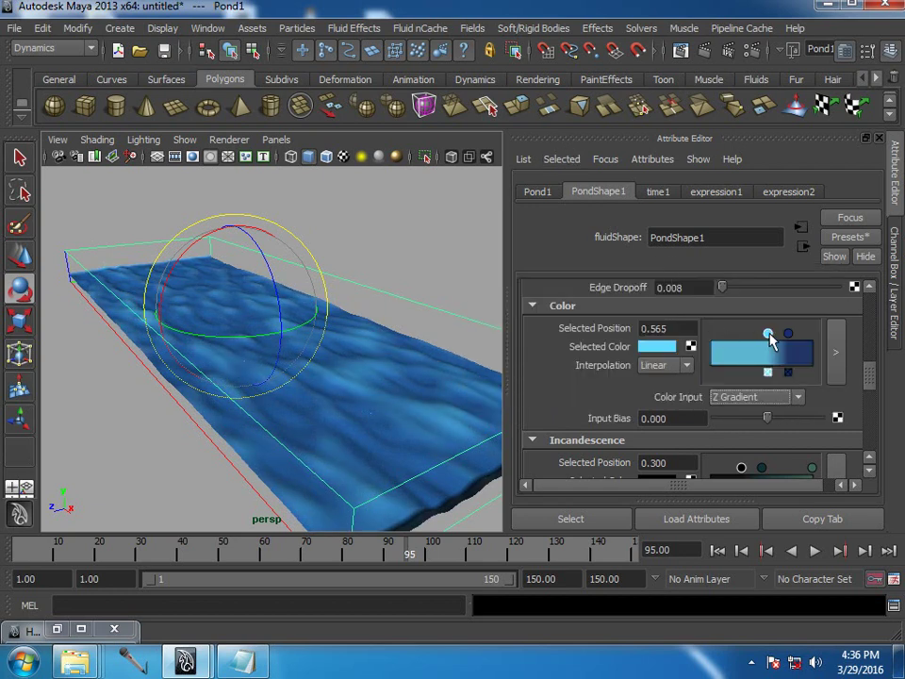
pyautogui.moveTo(767, 332); pyautogui.dragTo(729, 352)
pyautogui.click(726, 349)
pyautogui.click(660, 346)
pyautogui.moveTo(608, 394); pyautogui.dragTo(558, 393)
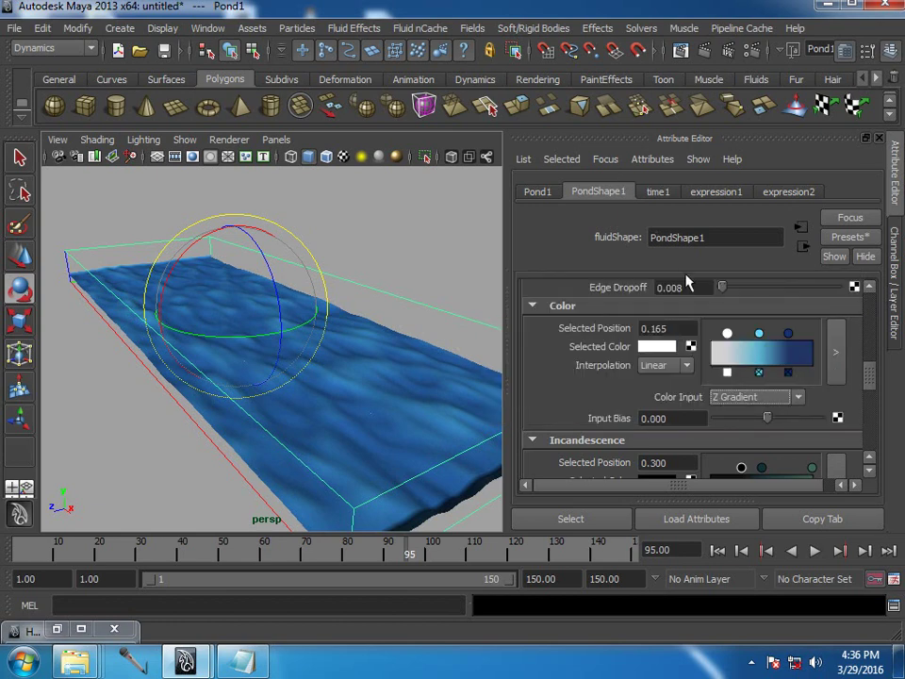
pyautogui.moveTo(729, 334)
pyautogui.mouseDown()
pyautogui.moveTo(772, 333)
pyautogui.moveTo(751, 332)
pyautogui.moveTo(833, 350)
pyautogui.mouseUp()
pyautogui.moveTo(770, 333)
pyautogui.mouseDown()
pyautogui.moveTo(746, 332)
pyautogui.moveTo(783, 333)
pyautogui.mouseUp()
# Recolour the end ramp stop dark teal.
pyautogui.click(811, 333)
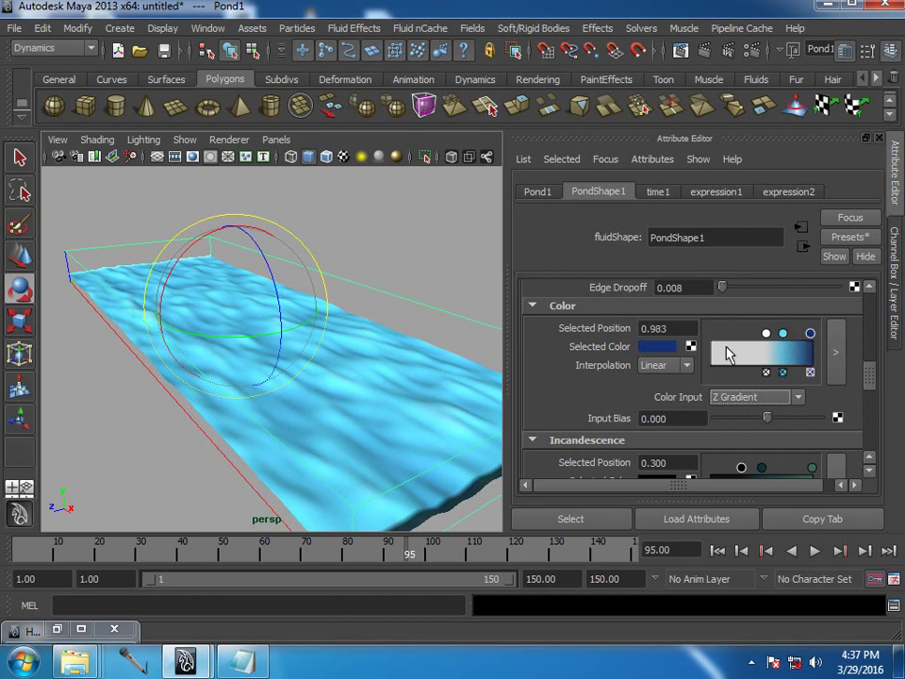
pyautogui.click(657, 346)
pyautogui.moveTo(642, 371); pyautogui.dragTo(615, 371)
pyautogui.click(619, 392)
pyautogui.moveTo(615, 414); pyautogui.dragTo(577, 414)
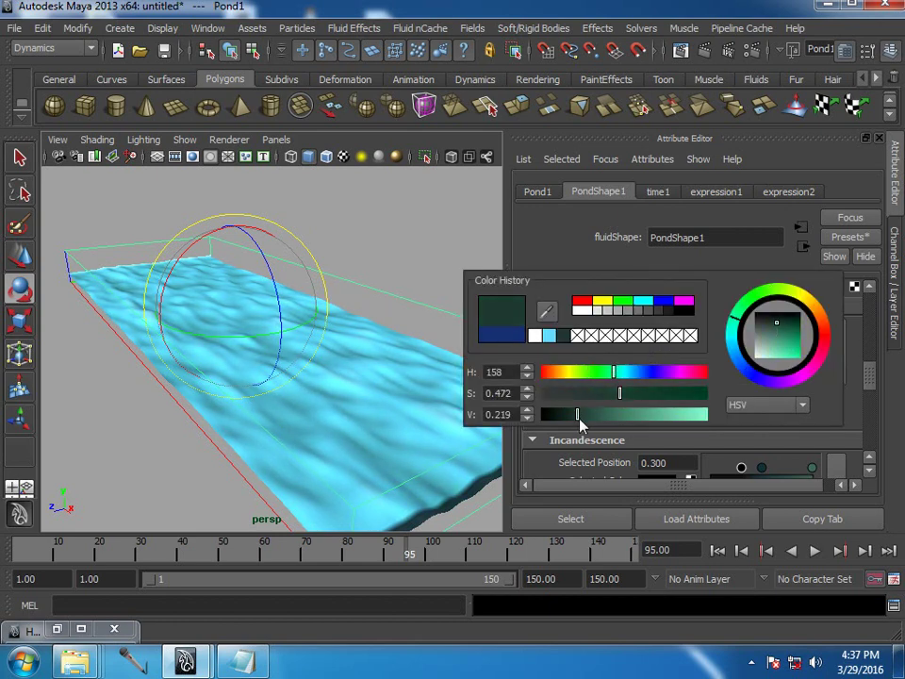
# Make the 0.713 stop dark teal too and nudge Input Bias to about -0.042.
pyautogui.click(783, 333)
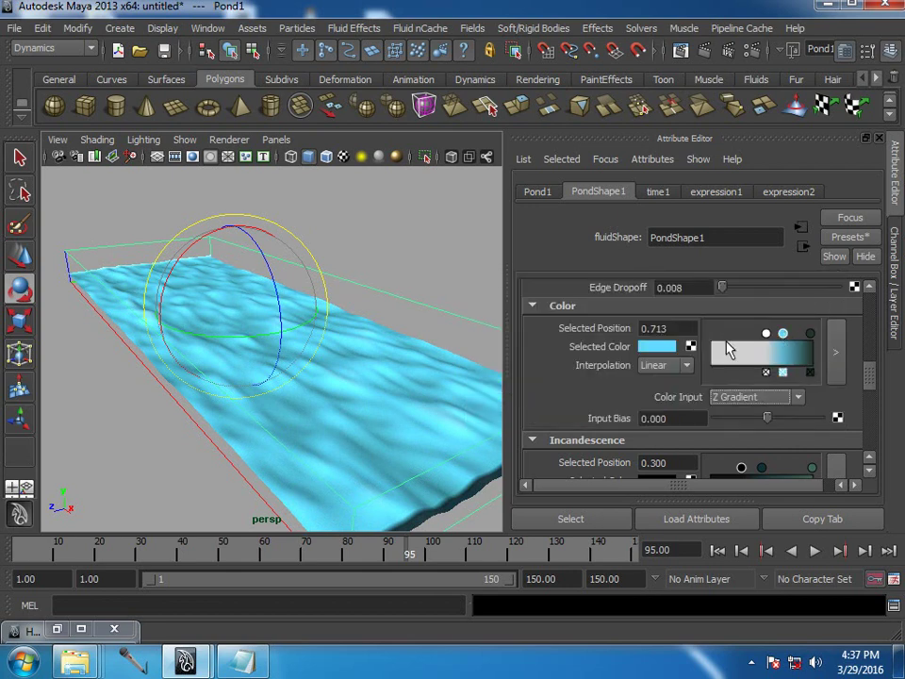
pyautogui.click(649, 348)
pyautogui.click(531, 330)
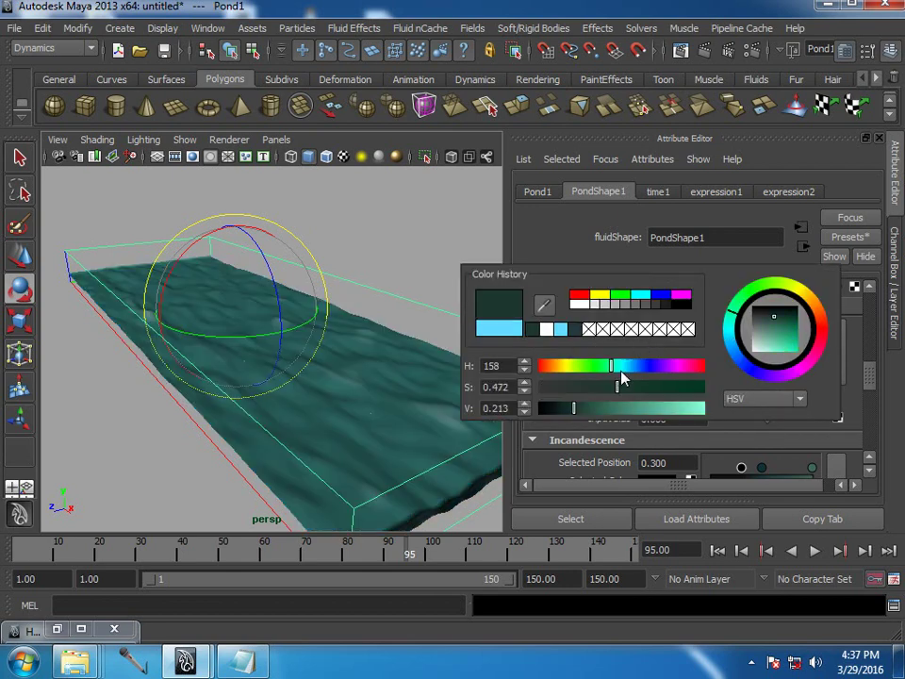
pyautogui.moveTo(611, 367)
pyautogui.mouseDown()
pyautogui.moveTo(620, 373)
pyautogui.moveTo(588, 411)
pyautogui.mouseUp()
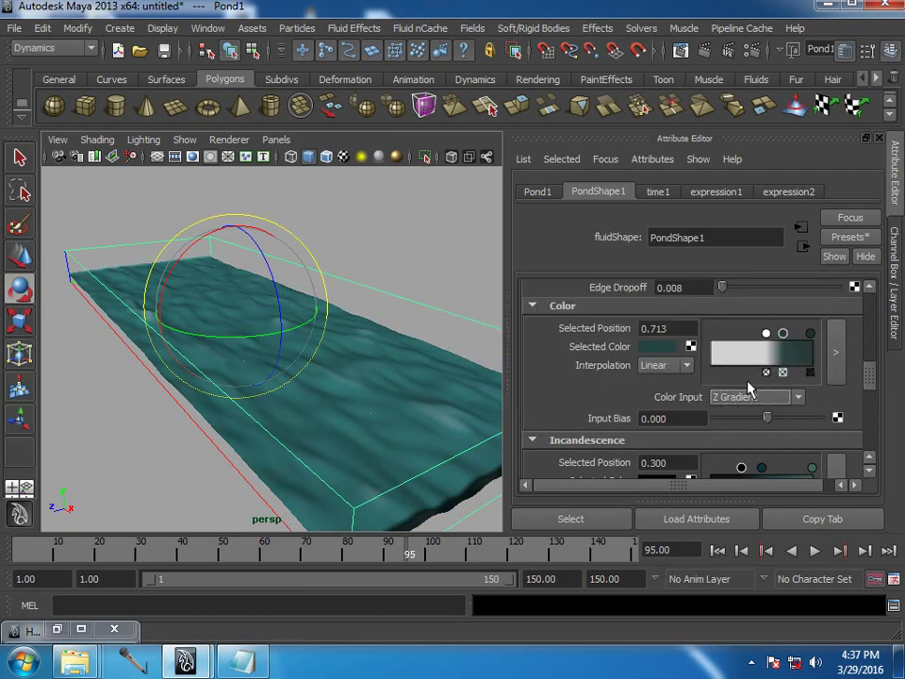
pyautogui.moveTo(773, 418); pyautogui.dragTo(768, 420)
# Deselect the pond and playblast the 150-frame teal water animation, viewing it in FCheck.
pyautogui.click(441, 268)
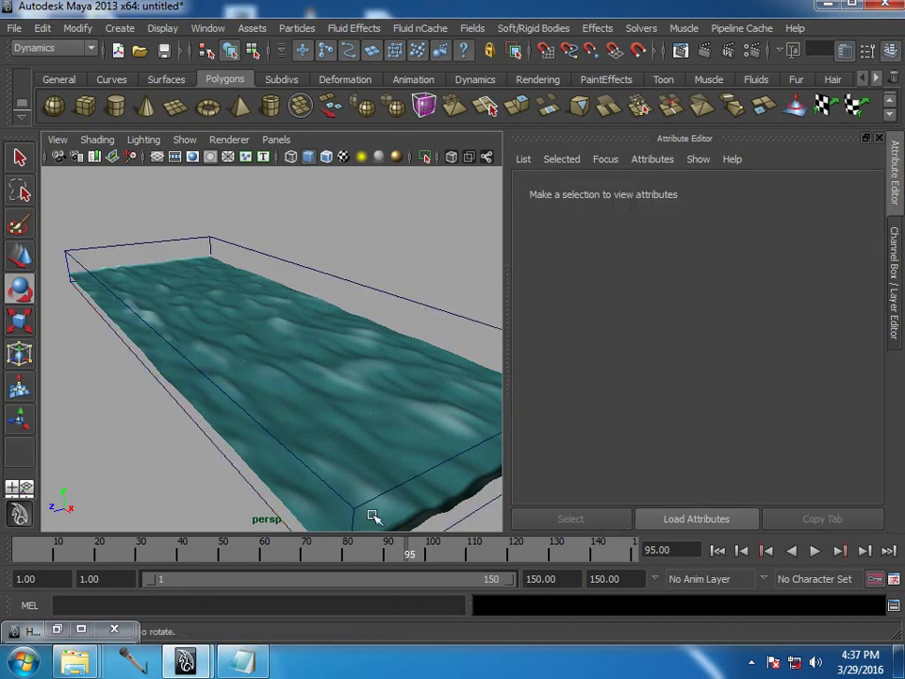
pyautogui.rightClick(457, 549)
pyautogui.click(608, 545)
pyautogui.click(374, 448)
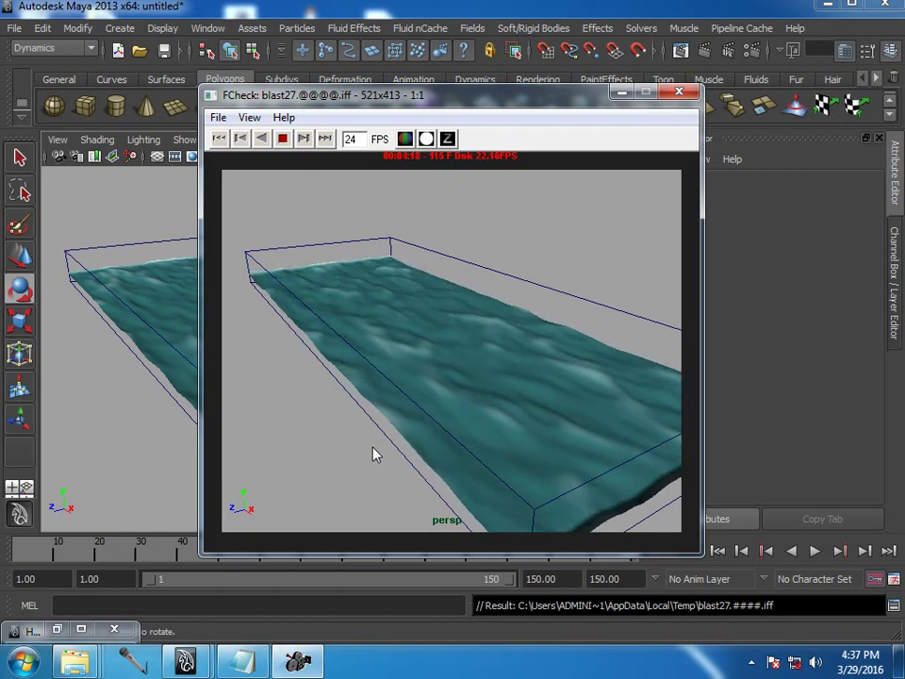
pyautogui.click(679, 91)
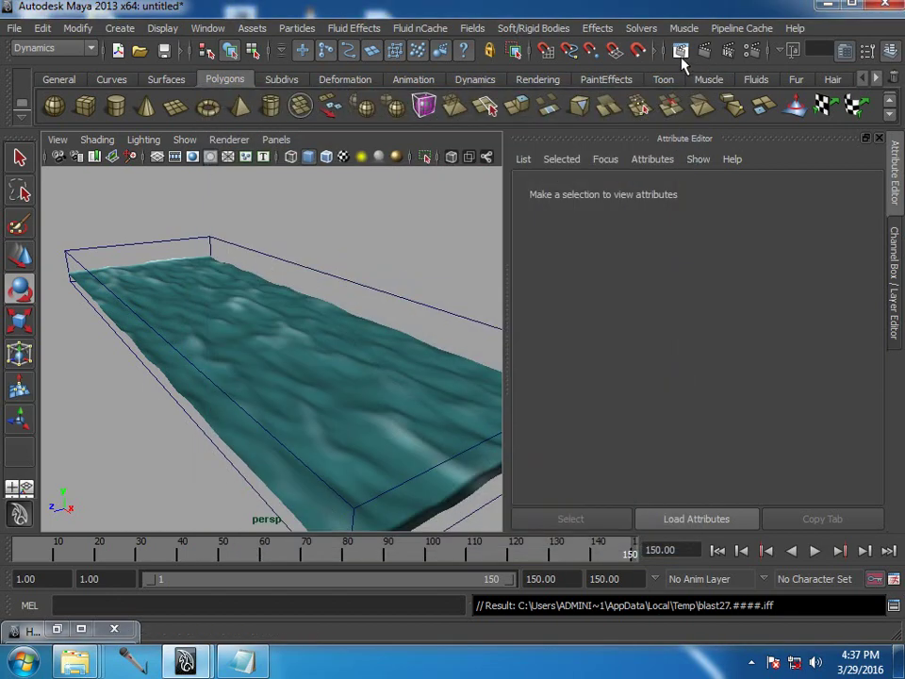
# Test-render the frame, then select Pond1 and start an IPR render.
pyautogui.click(679, 51)
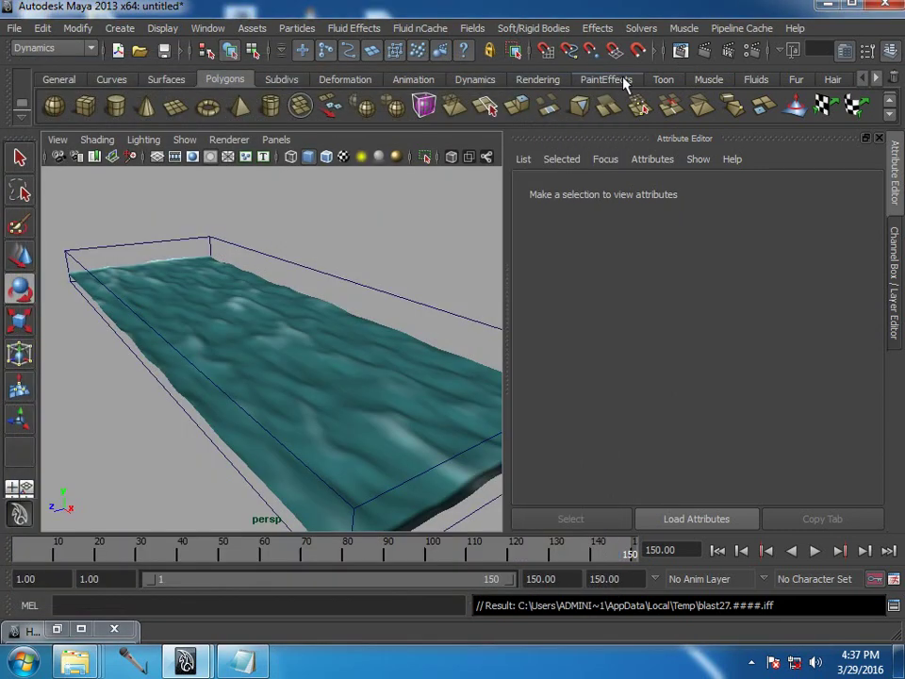
pyautogui.click(594, 59)
pyautogui.click(405, 302)
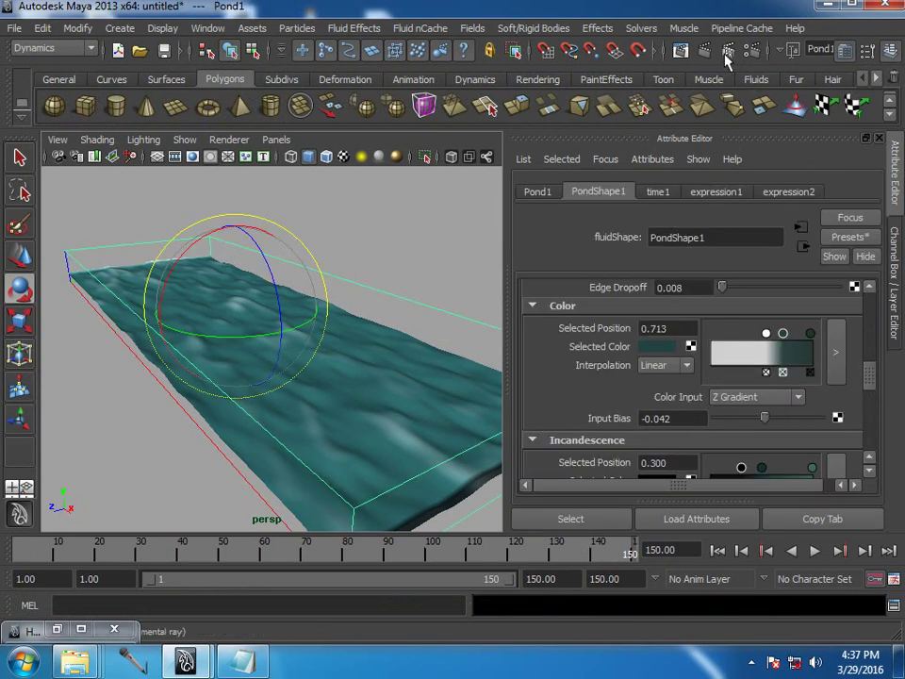
pyautogui.click(681, 50)
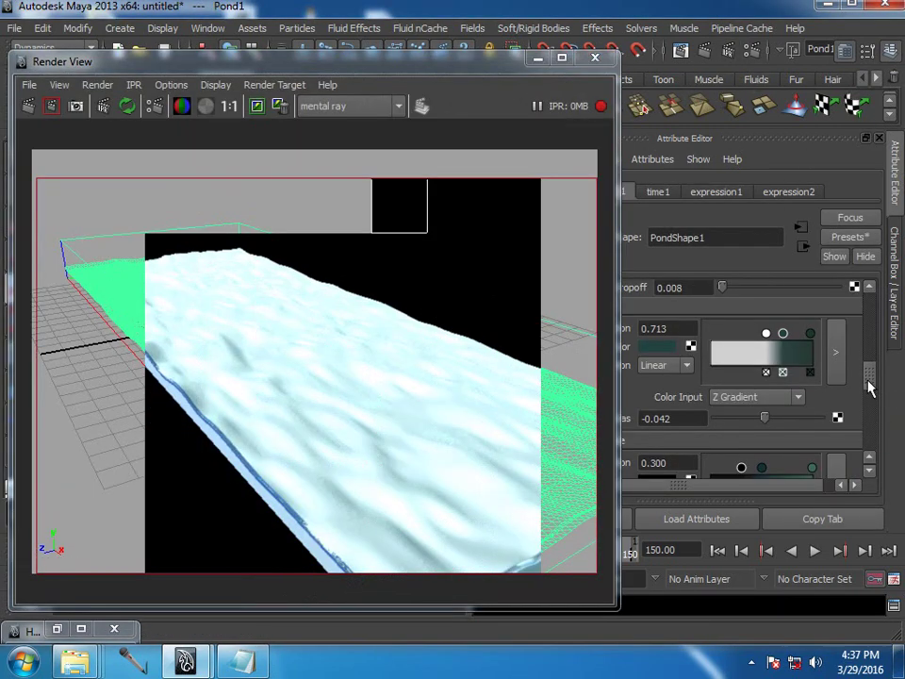
# Delete the green incandescence stop and raise Color Input Bias to 0.328.
pyautogui.scroll(-3, 867, 415)
pyautogui.moveTo(867, 415)
pyautogui.mouseDown()
pyautogui.moveTo(868, 449)
pyautogui.moveTo(867, 410)
pyautogui.mouseUp()
pyautogui.click(812, 364)
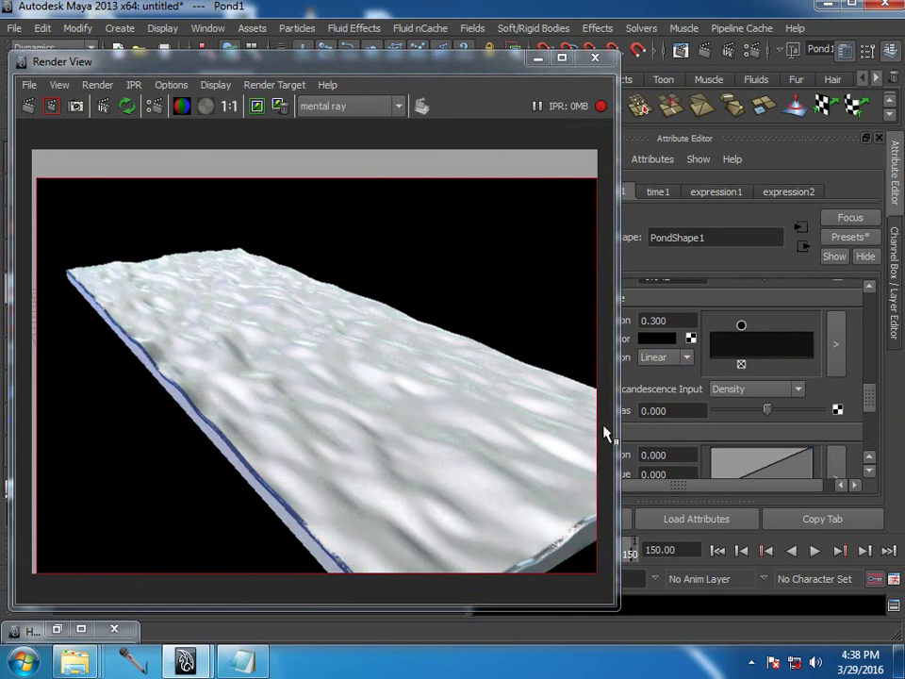
pyautogui.moveTo(617, 431); pyautogui.dragTo(503, 432)
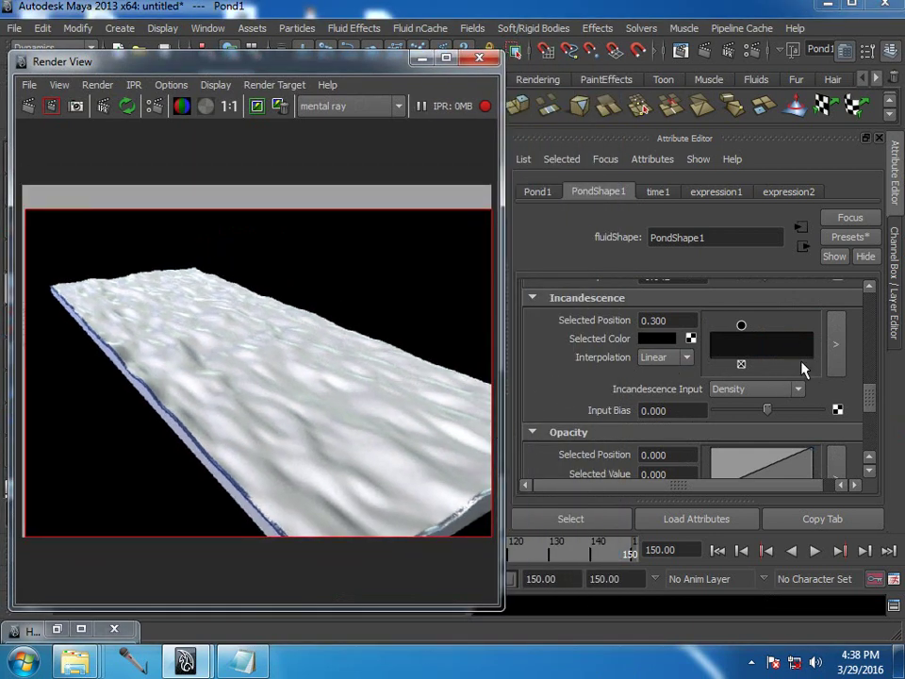
pyautogui.moveTo(870, 390); pyautogui.dragTo(875, 375)
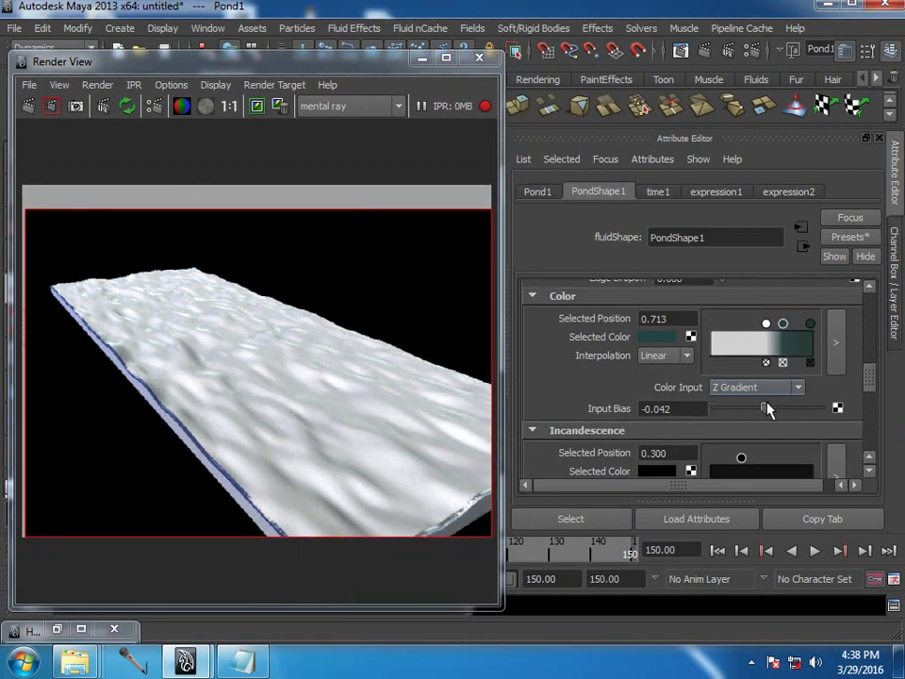
pyautogui.moveTo(764, 412); pyautogui.dragTo(788, 414)
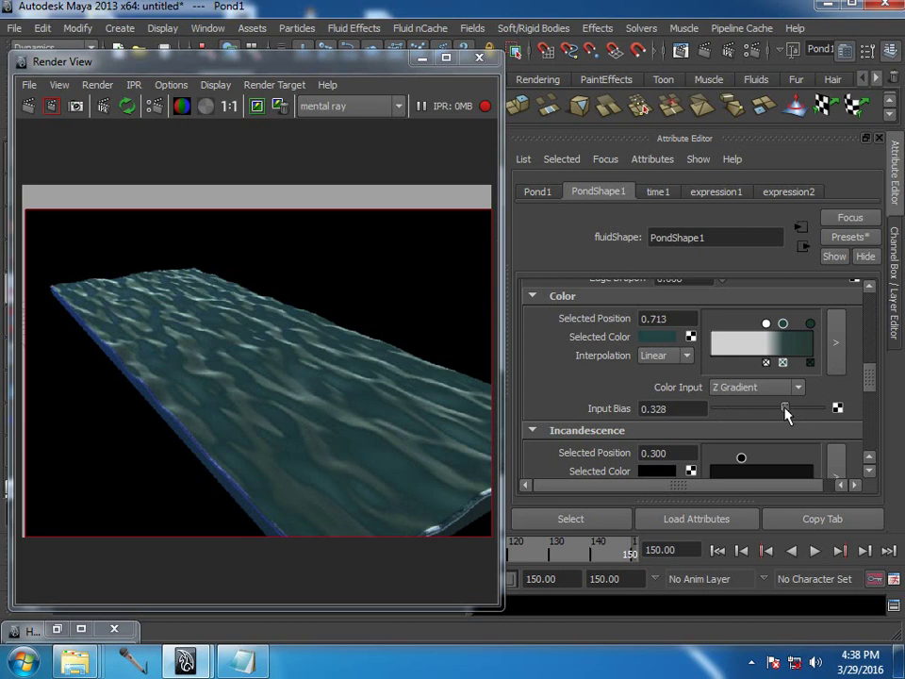
# Browse pond1's attributes, expanding the Textures and Lighting sections.
pyautogui.scroll(-5, 781, 412)
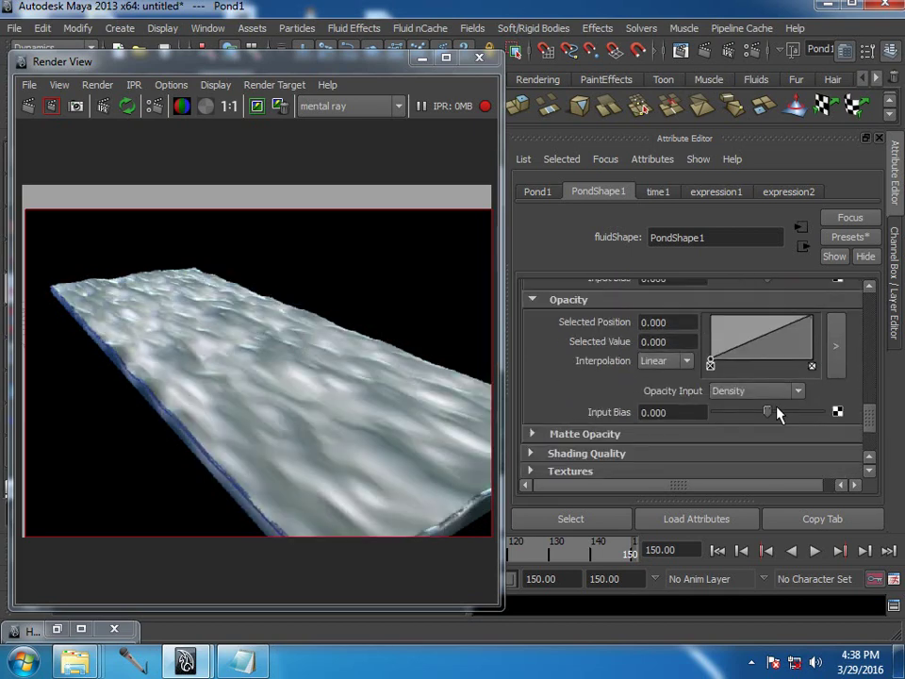
pyautogui.scroll(-3, 778, 415)
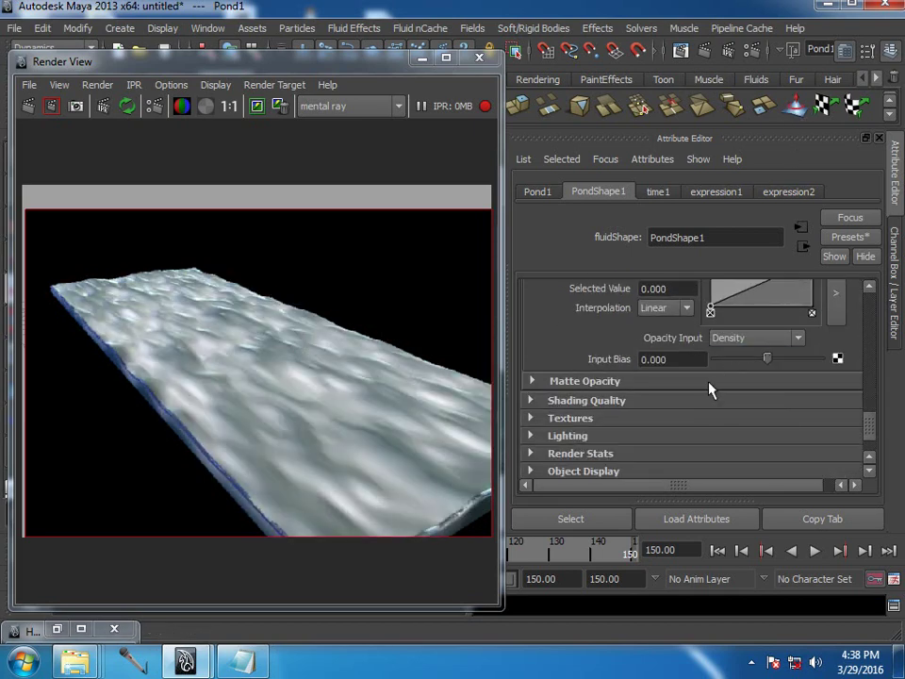
pyautogui.click(622, 422)
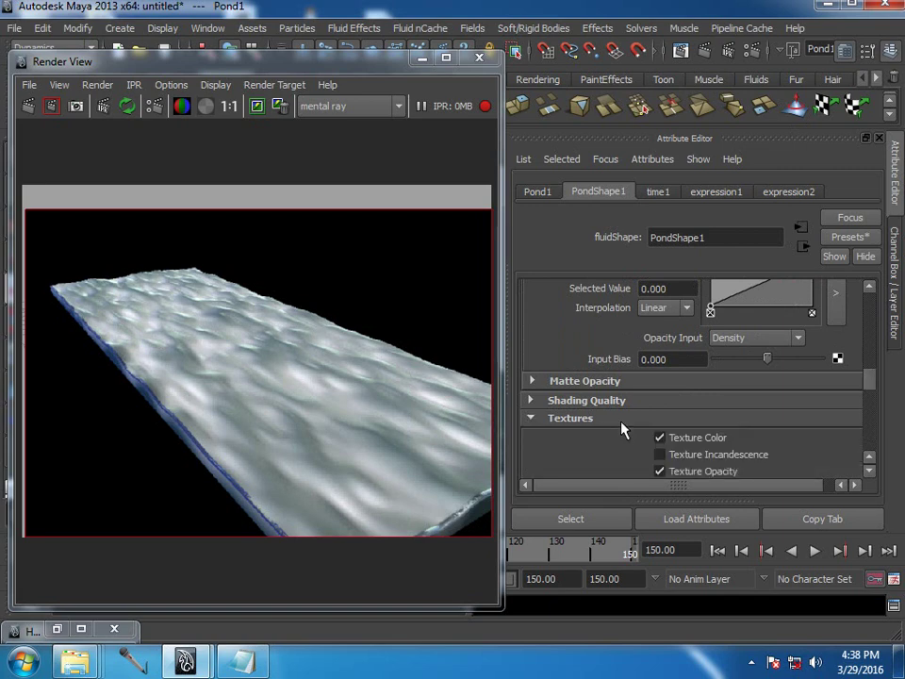
pyautogui.click(622, 425)
pyautogui.click(622, 436)
pyautogui.scroll(-5, 626, 439)
pyautogui.scroll(4, 624, 438)
pyautogui.scroll(10, 574, 386)
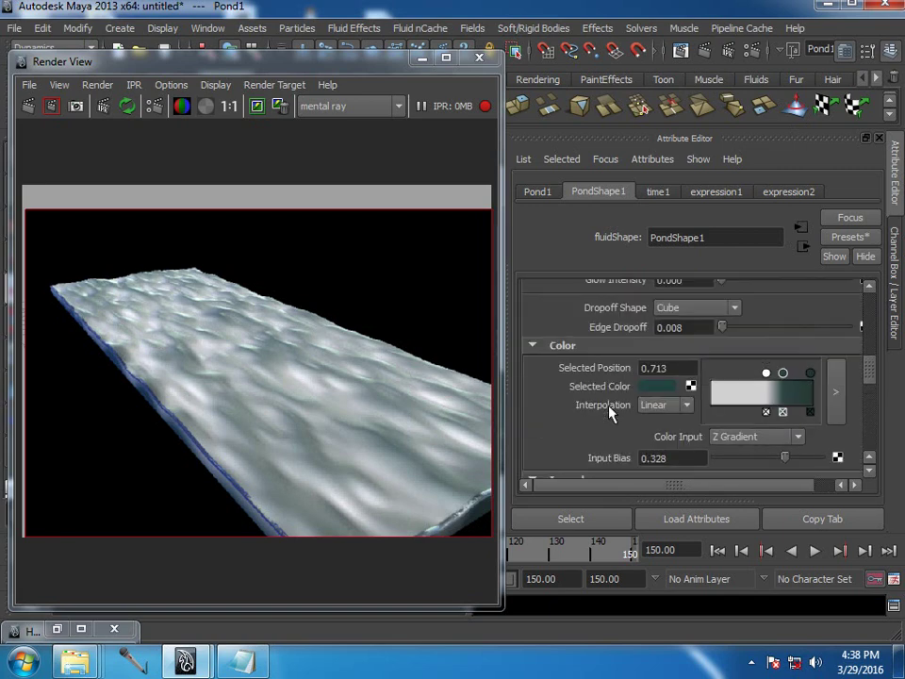
# Move the white colour ramp point to 0.574 so the water renders paler teal.
pyautogui.click(767, 373)
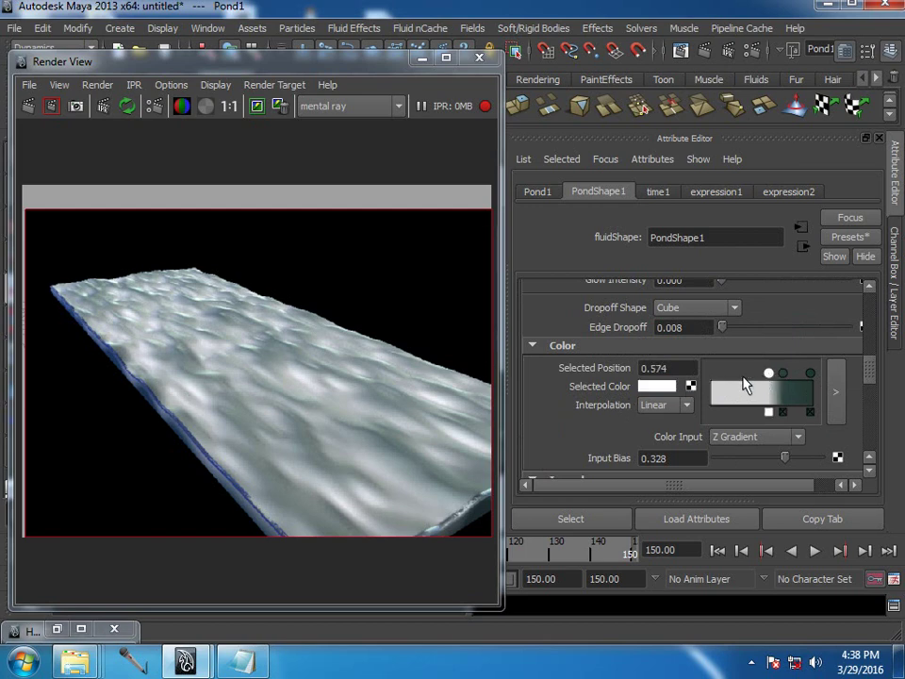
pyautogui.scroll(5, 733, 386)
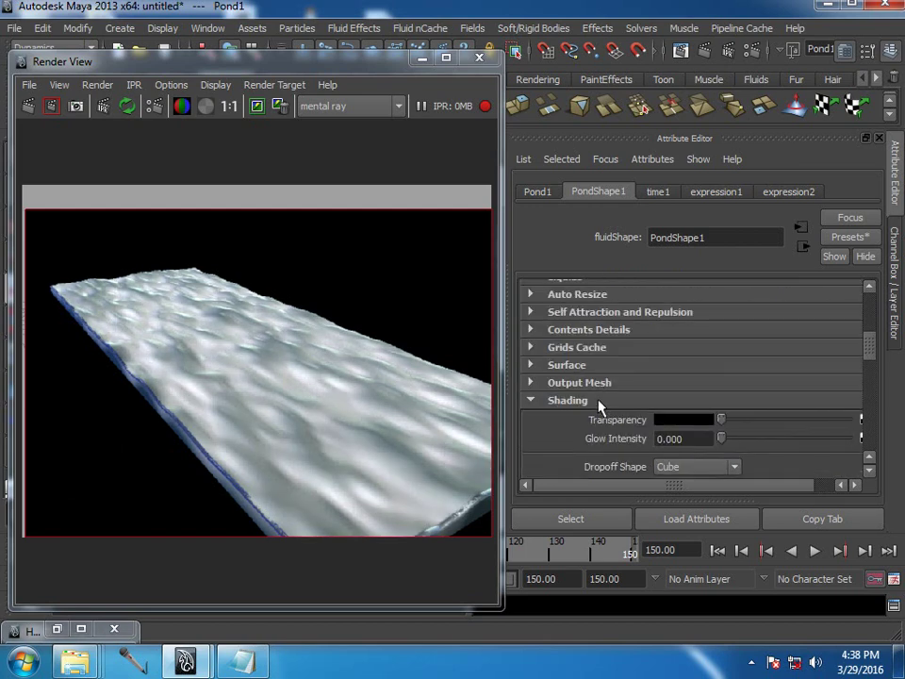
pyautogui.scroll(-3, 600, 417)
pyautogui.moveTo(769, 425)
pyautogui.mouseDown()
pyautogui.moveTo(729, 430)
pyautogui.moveTo(812, 425)
pyautogui.moveTo(764, 426)
pyautogui.moveTo(797, 425)
pyautogui.moveTo(768, 426)
pyautogui.moveTo(777, 429)
pyautogui.mouseUp()
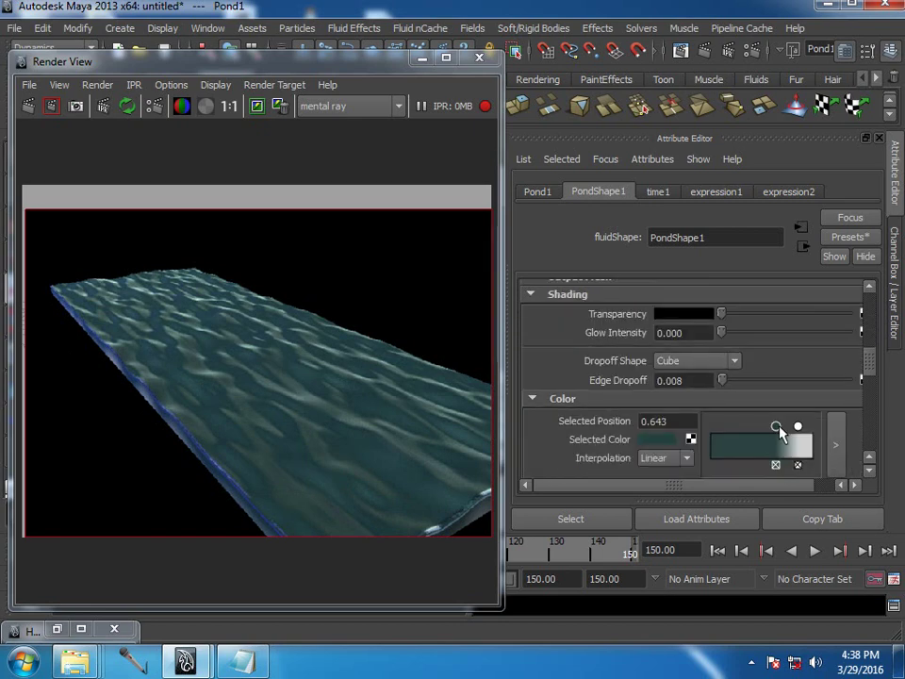
pyautogui.moveTo(776, 426); pyautogui.dragTo(767, 428)
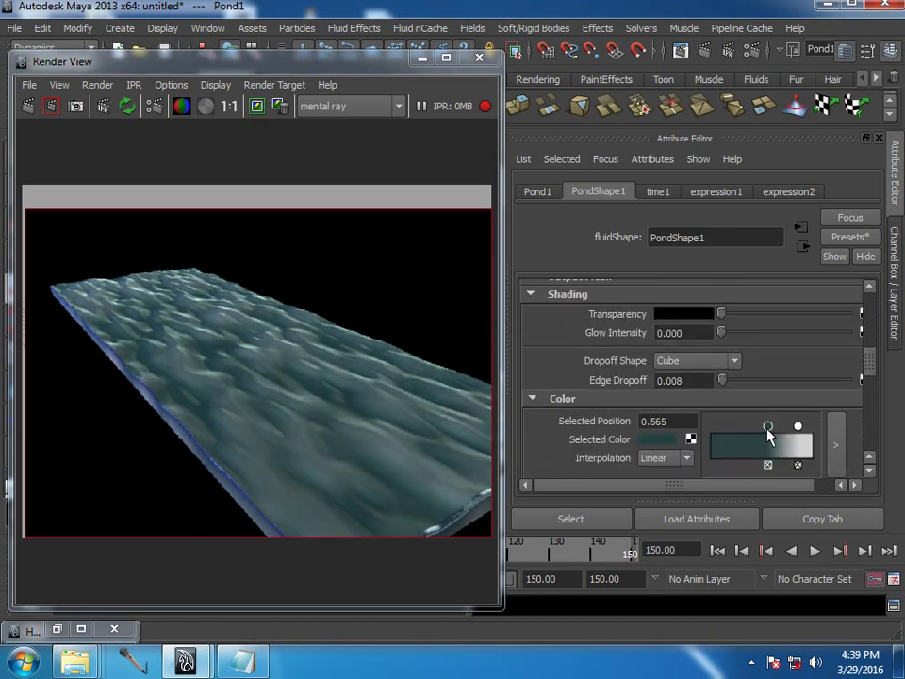
pyautogui.moveTo(768, 429); pyautogui.dragTo(773, 429)
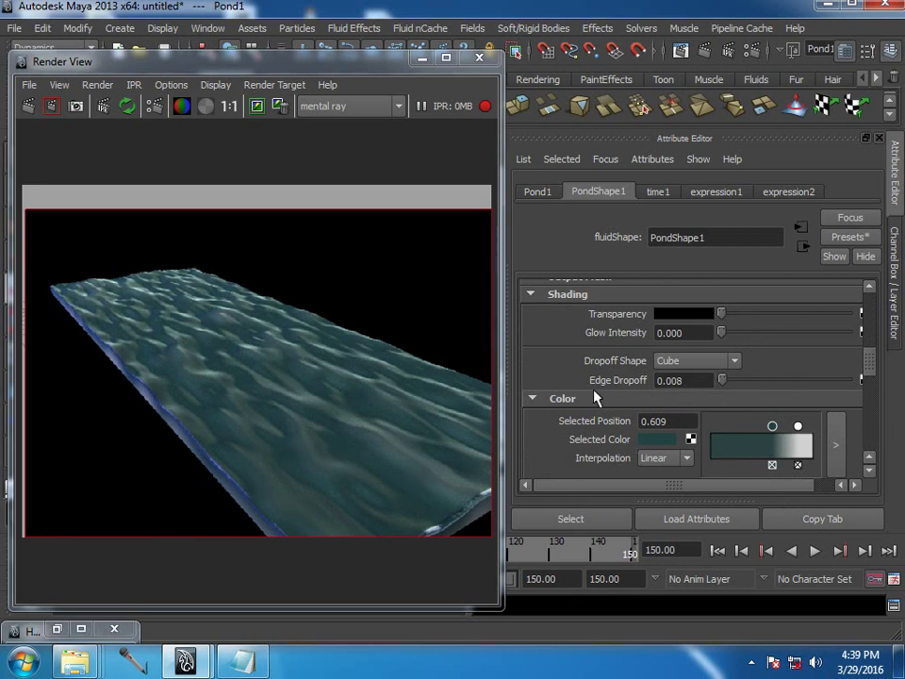
pyautogui.moveTo(773, 429); pyautogui.dragTo(763, 428)
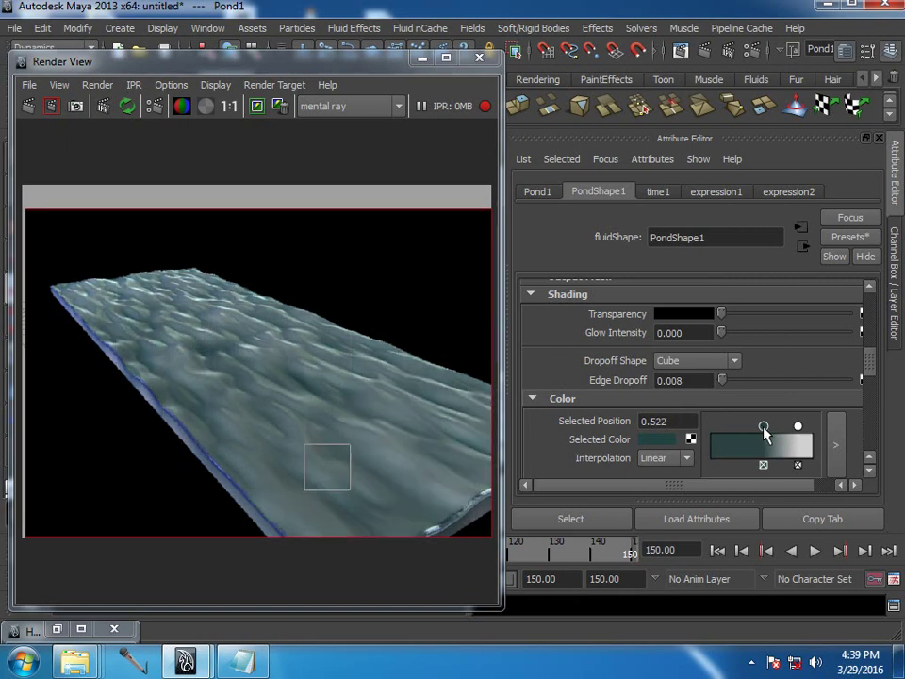
pyautogui.moveTo(764, 427); pyautogui.dragTo(768, 427)
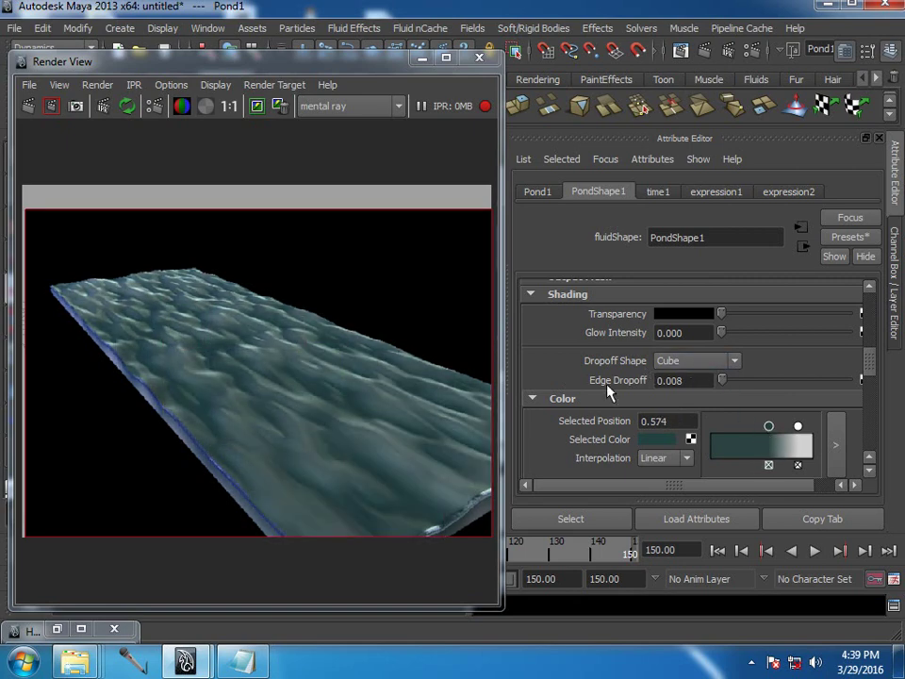
# Lower pond1's texture Amplitude from 0.305 to 0.105 for calmer ripples.
pyautogui.scroll(-2, 608, 391)
pyautogui.scroll(4, 608, 391)
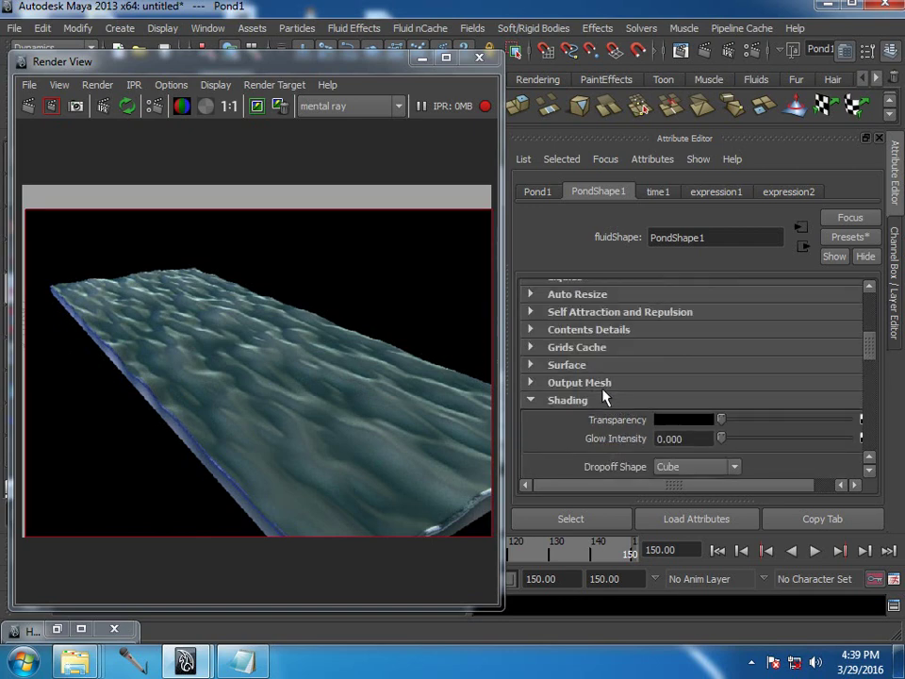
pyautogui.scroll(-8, 597, 410)
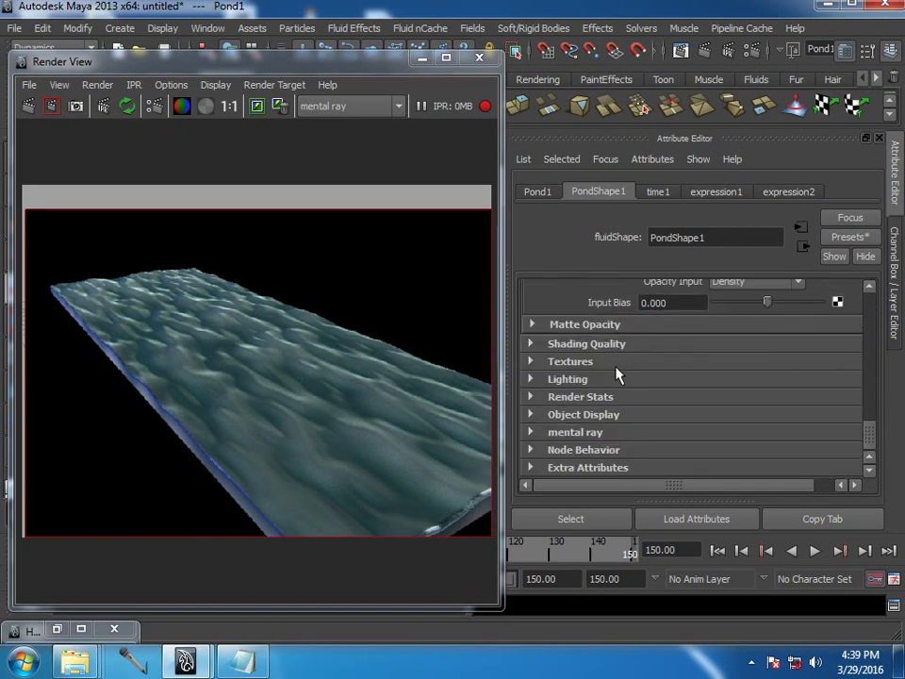
pyautogui.click(622, 362)
pyautogui.scroll(-3, 716, 405)
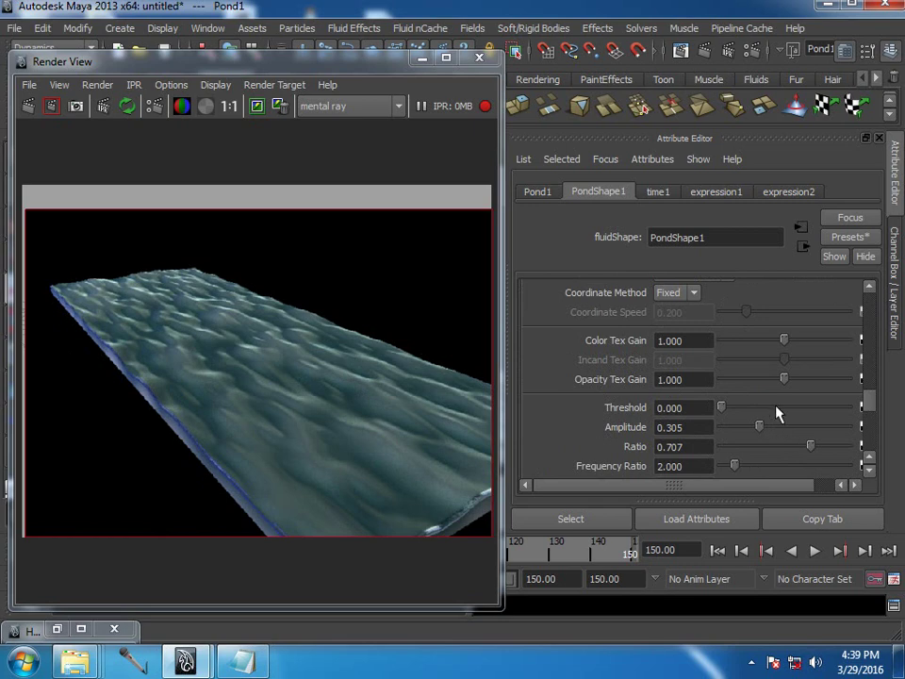
pyautogui.scroll(-1, 782, 419)
pyautogui.moveTo(759, 374); pyautogui.dragTo(728, 378)
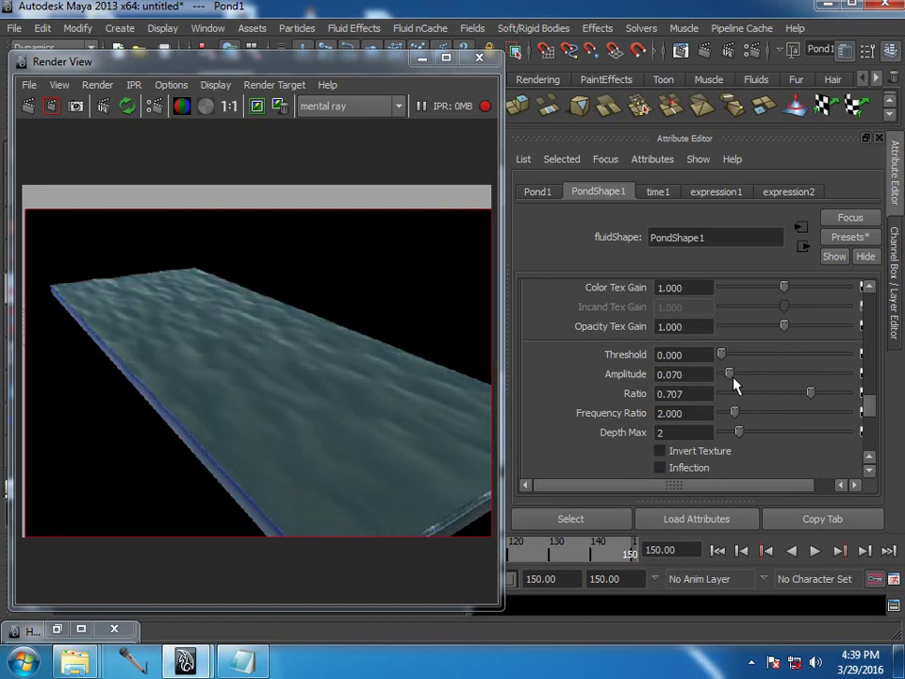
pyautogui.moveTo(730, 378); pyautogui.dragTo(735, 378)
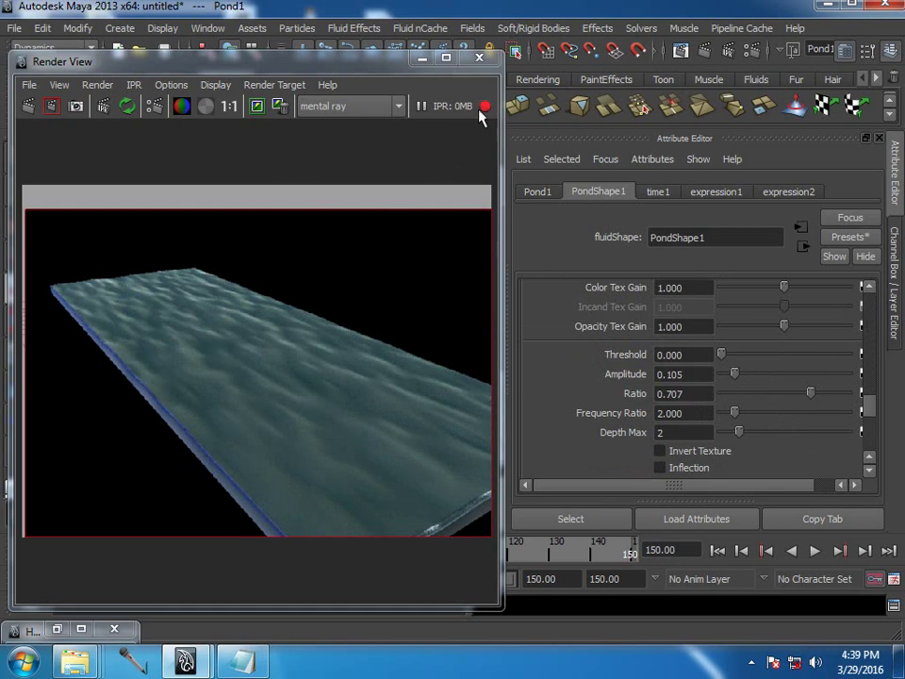
# Close the Render View, convert the pond fluid to polygons, deselect it, and show the Channel Box.
pyautogui.click(480, 58)
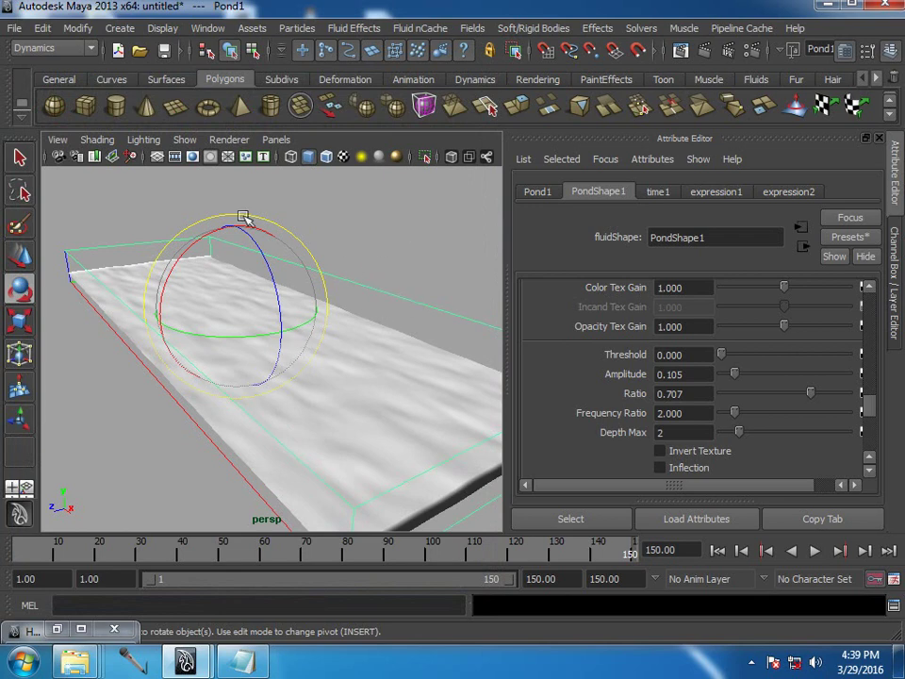
pyautogui.click(78, 28)
pyautogui.moveTo(153, 300)
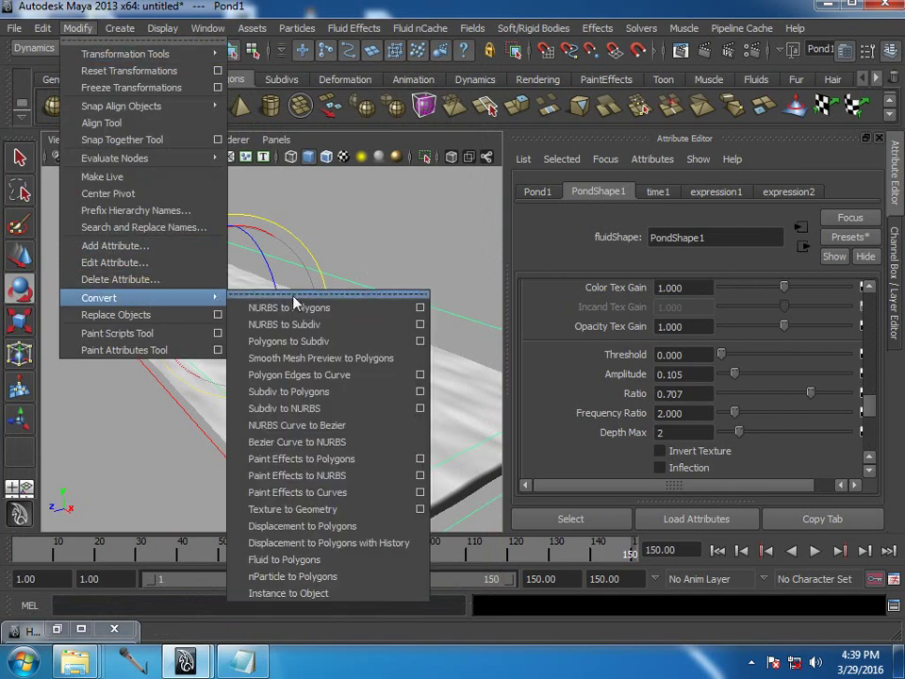
pyautogui.click(368, 564)
pyautogui.click(363, 245)
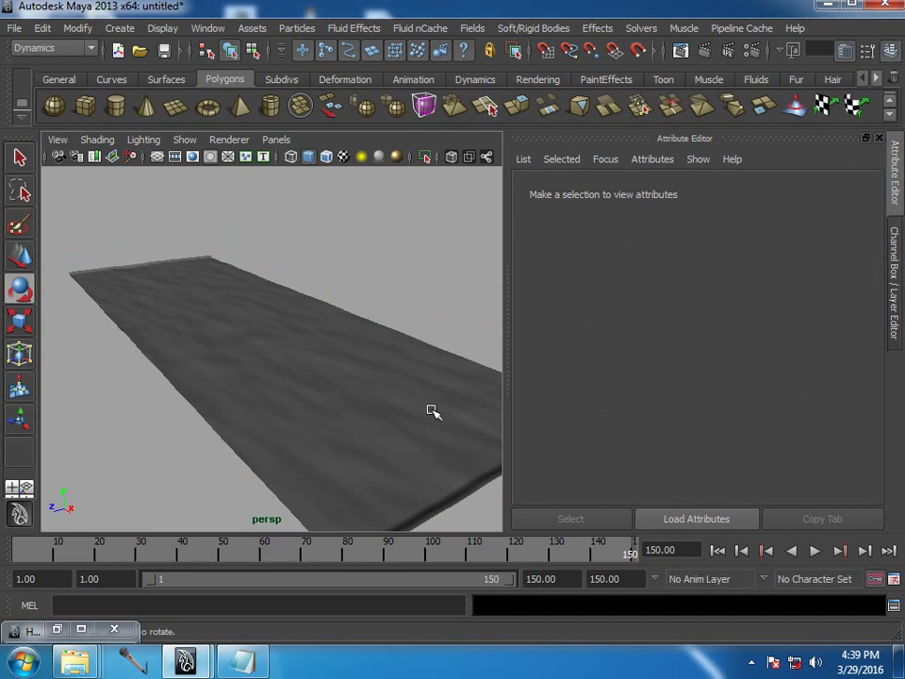
pyautogui.click(897, 288)
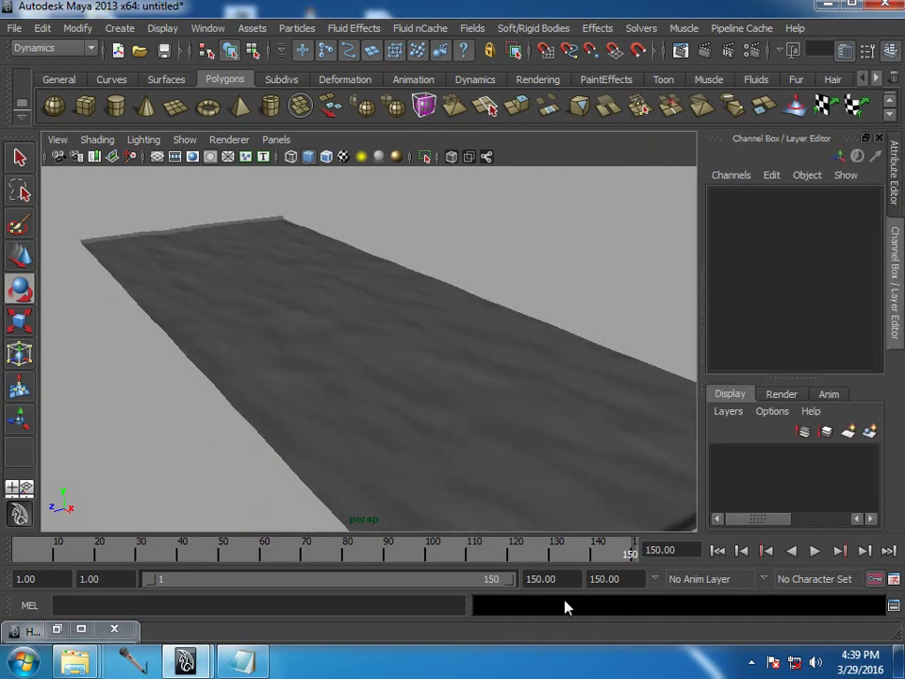
# Playblast the water mesh up to frame 31, close FCheck, and select polySurface1.
pyautogui.rightClick(563, 562)
pyautogui.click(633, 543)
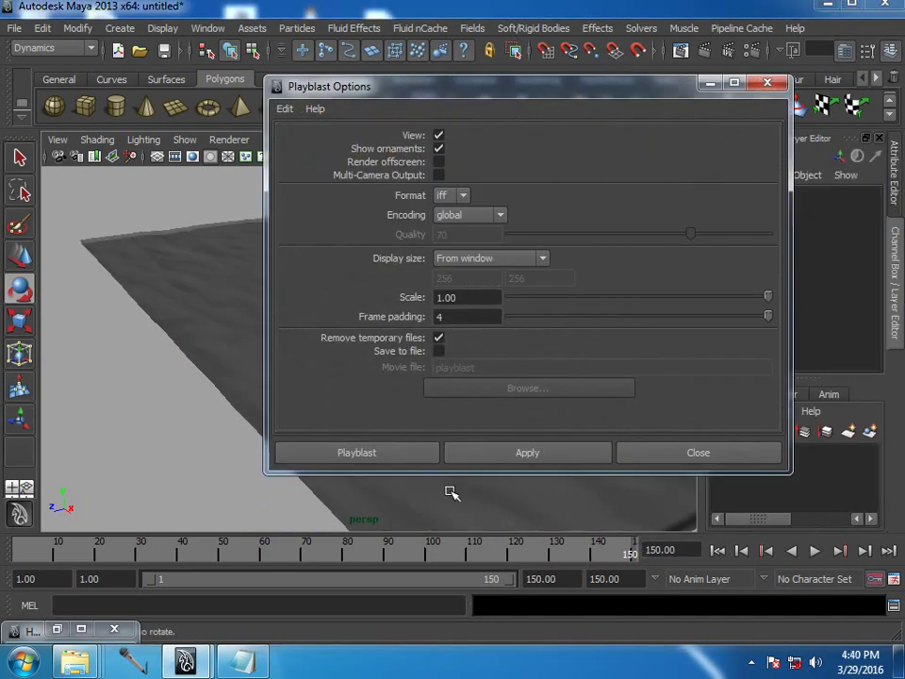
pyautogui.click(356, 452)
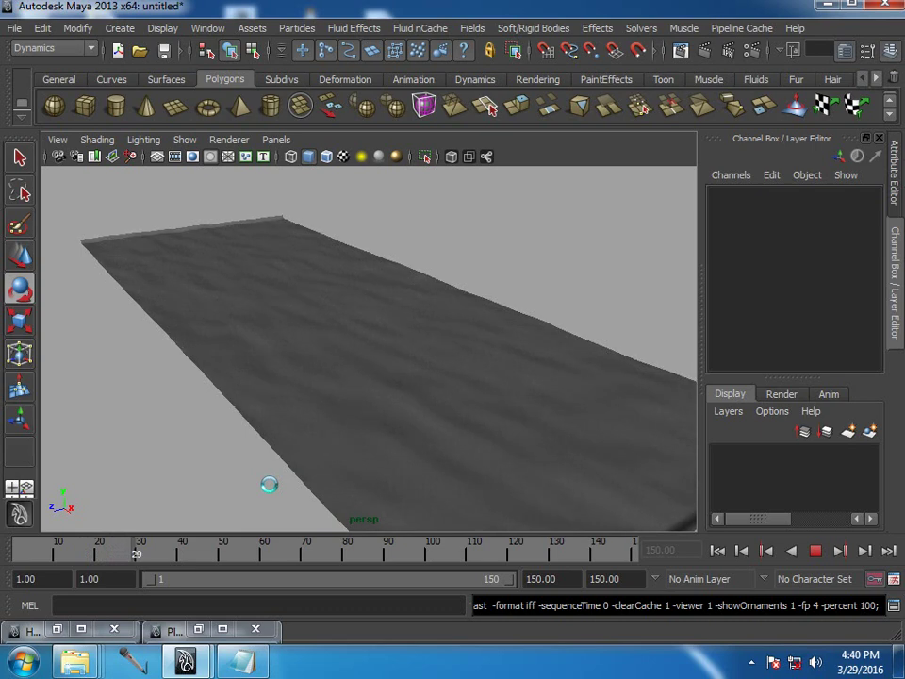
pyautogui.press('Escape')
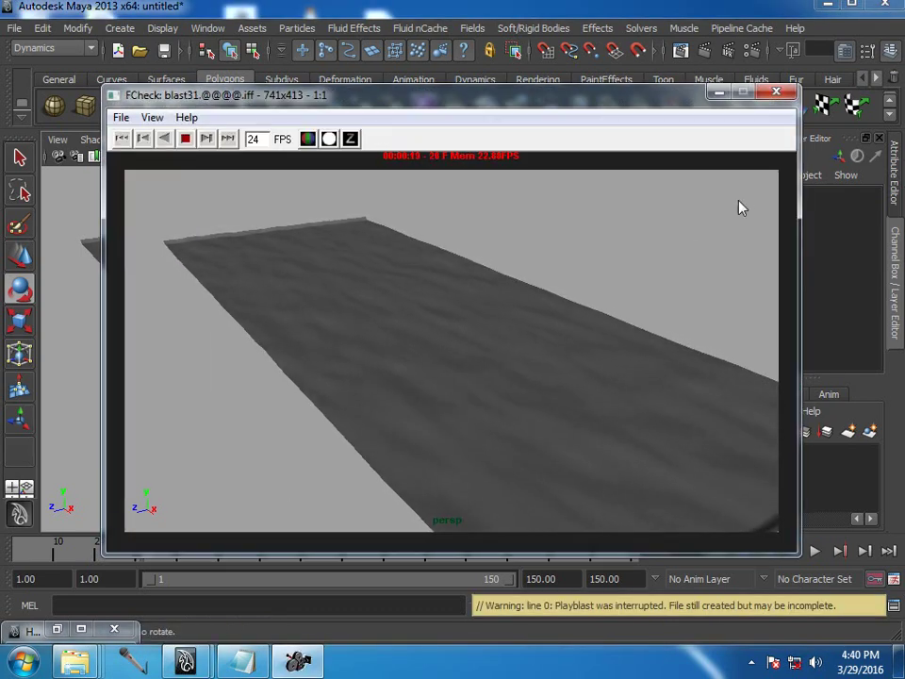
pyautogui.click(776, 92)
pyautogui.keyDown('alt'); pyautogui.moveTo(404, 313); pyautogui.dragTo(398, 368); pyautogui.keyUp('alt')
pyautogui.click(426, 363)
# Switch to the Animation menu set and add a nonlinear Bend deformer to the water mesh.
pyautogui.click(84, 52)
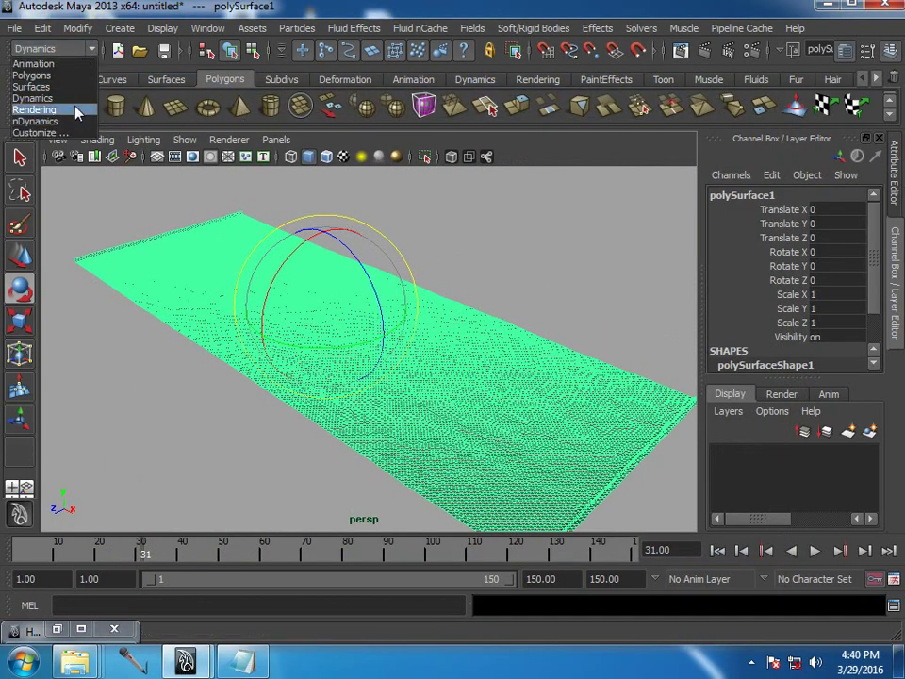
pyautogui.click(84, 66)
pyautogui.click(448, 28)
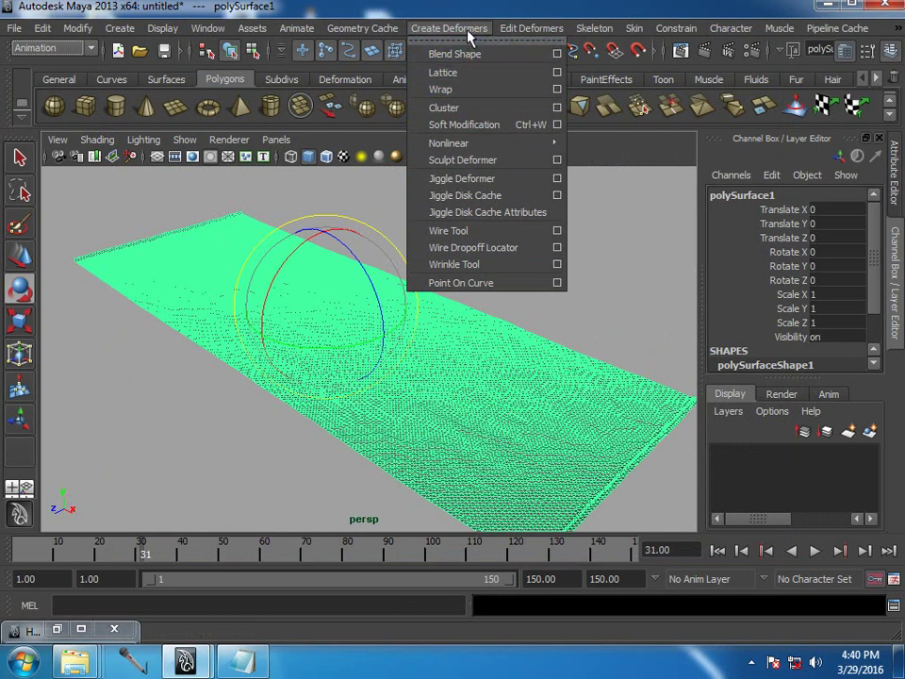
pyautogui.moveTo(515, 143)
pyautogui.click(597, 153)
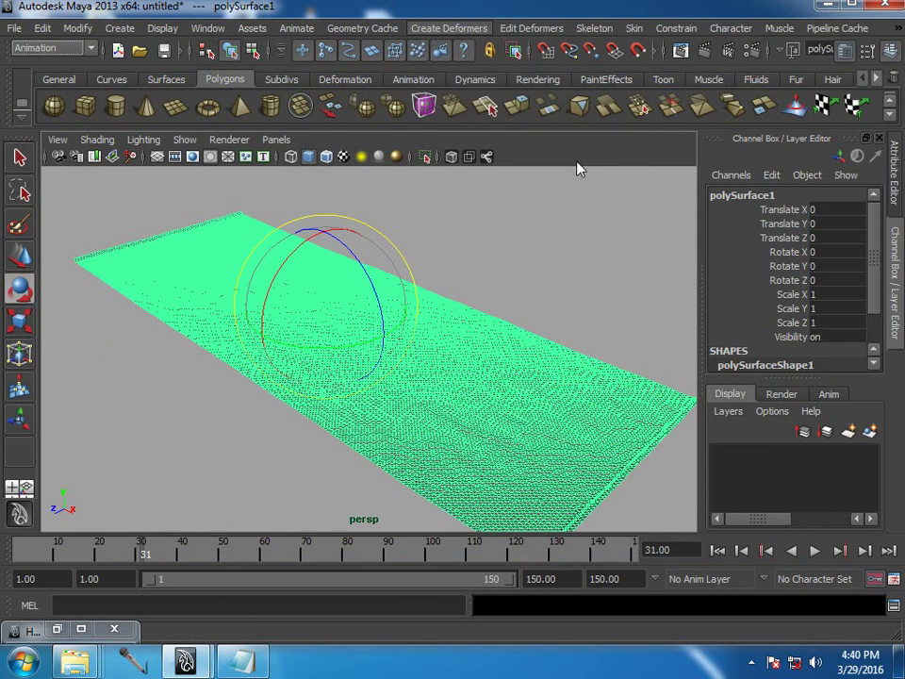
# Set bend1's Curvature to 0.5, rotate the handle 90°, and deselect it.
pyautogui.scroll(-2, 762, 330)
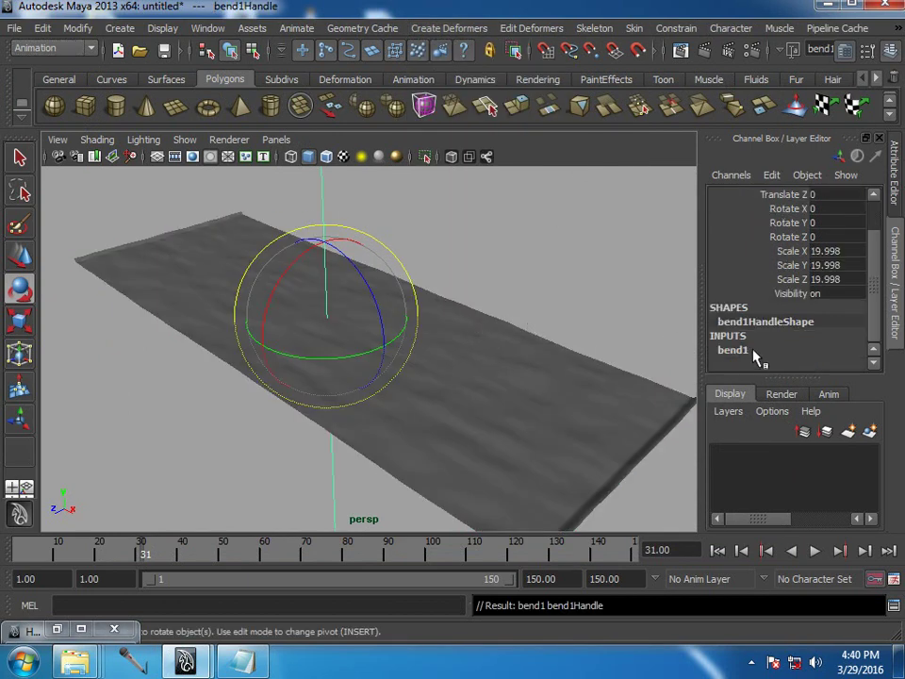
pyautogui.click(764, 350)
pyautogui.click(837, 321)
pyautogui.write('0.5')
pyautogui.press('Return')
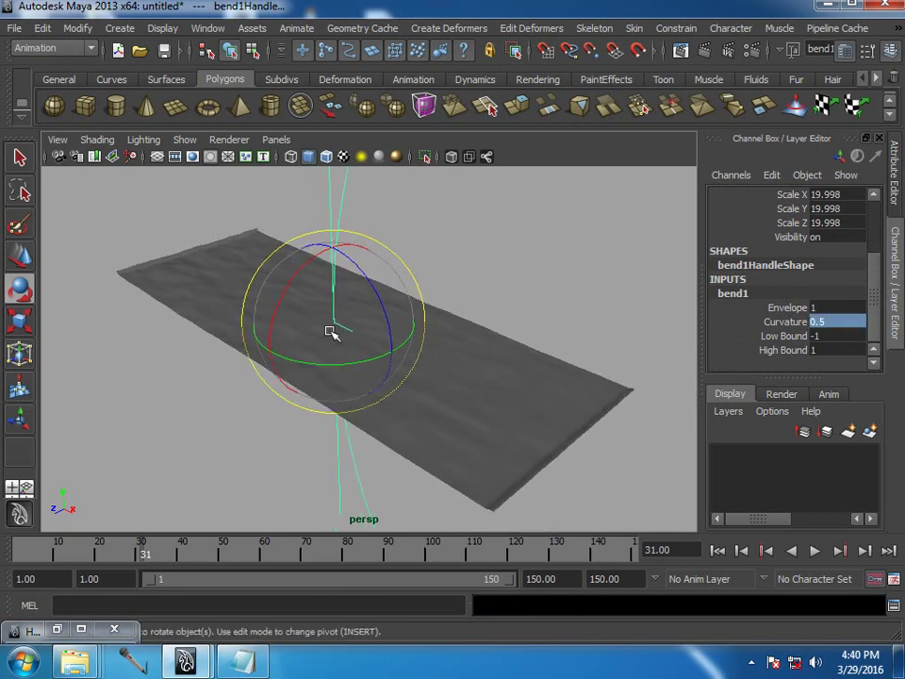
pyautogui.moveTo(381, 301); pyautogui.dragTo(268, 201)
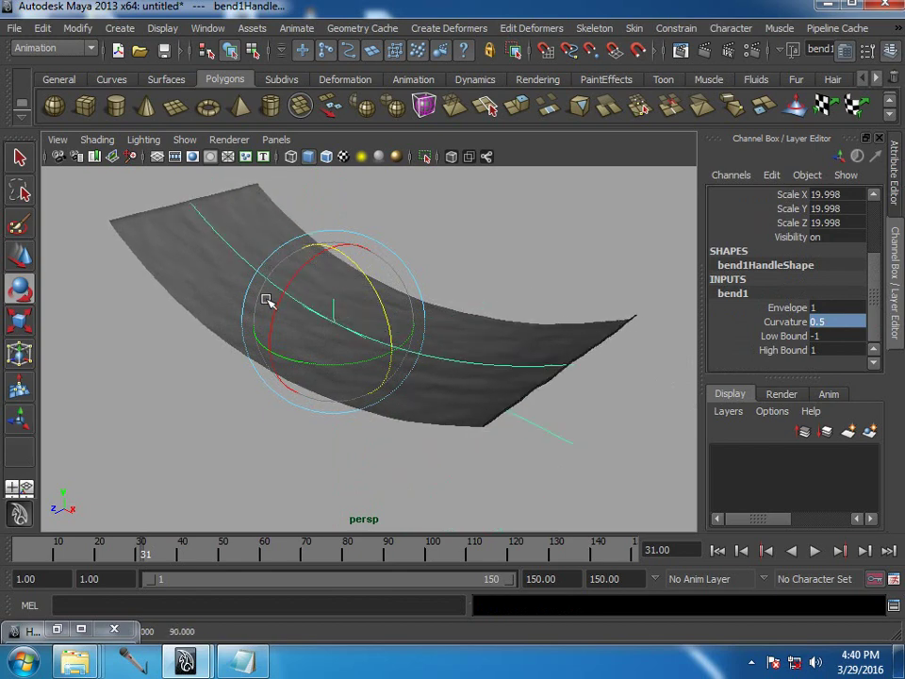
pyautogui.moveTo(288, 295); pyautogui.dragTo(385, 253)
pyautogui.click(577, 266)
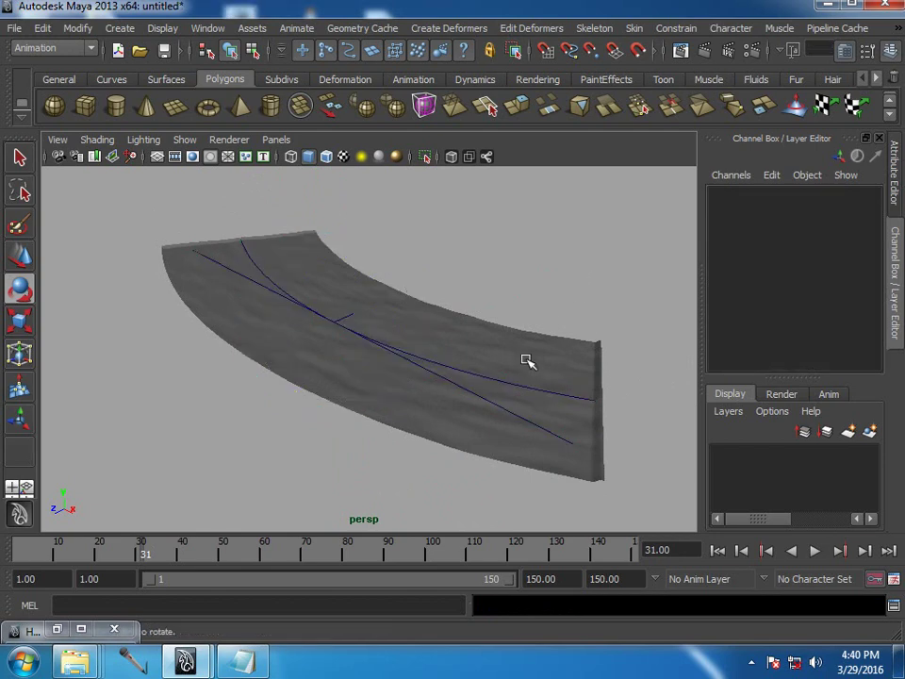
# Hide deformer handles in the viewport via Show > Deformers.
pyautogui.keyDown('alt'); pyautogui.moveTo(469, 377); pyautogui.dragTo(301, 295); pyautogui.keyUp('alt')
pyautogui.click(186, 148)
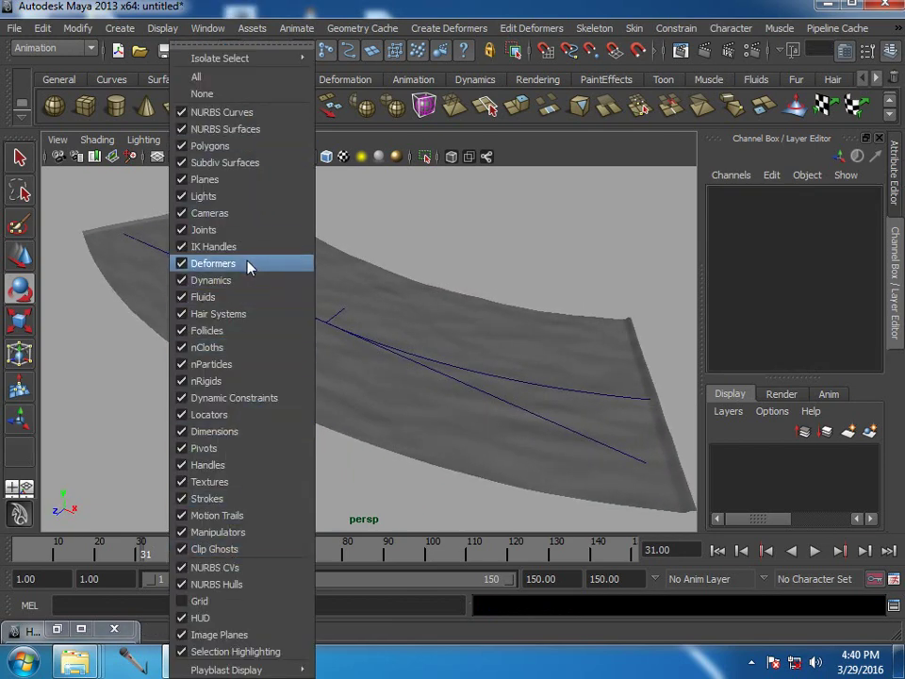
pyautogui.click(251, 263)
pyautogui.keyDown('alt'); pyautogui.moveTo(341, 356); pyautogui.dragTo(358, 377); pyautogui.keyUp('alt')
# Start a playblast of the bent water mesh from the time slider's Playblast options.
pyautogui.rightClick(512, 562)
pyautogui.click(578, 544)
pyautogui.click(397, 449)
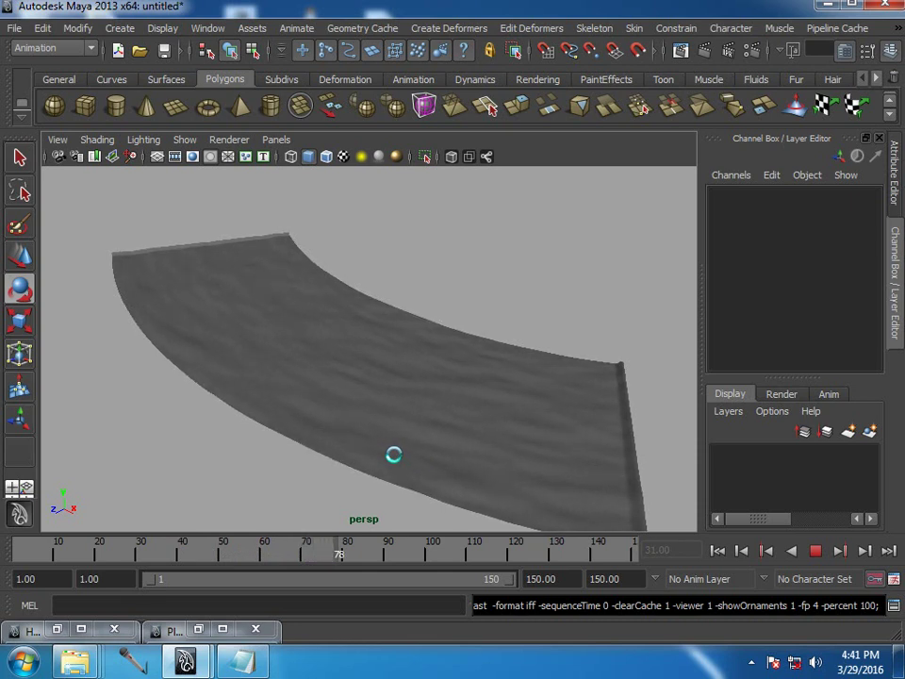
# Stop the playblast at frame 82 and close the FCheck viewer.
pyautogui.press('Escape')
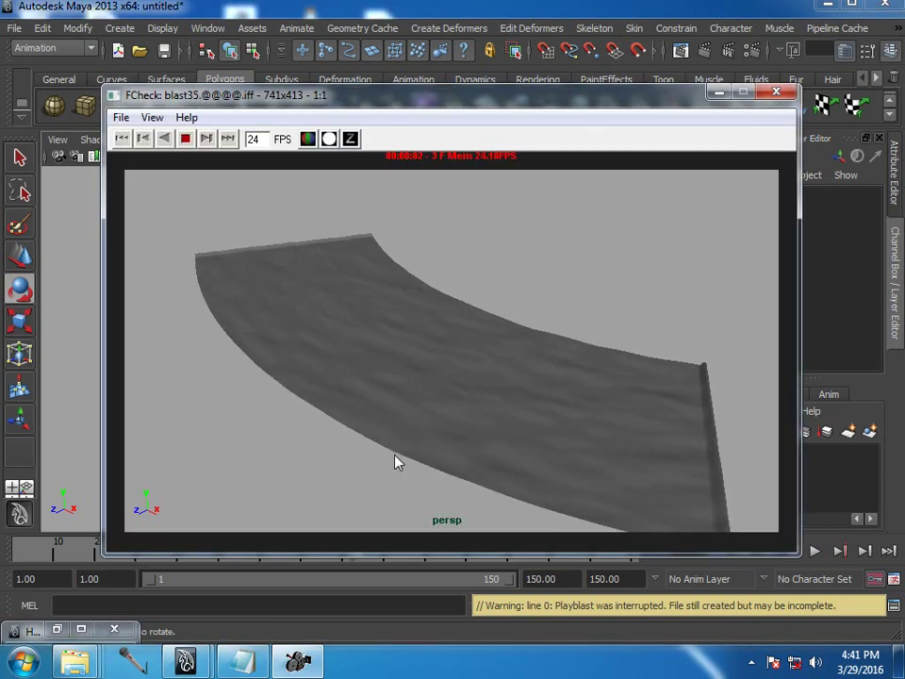
pyautogui.click(776, 91)
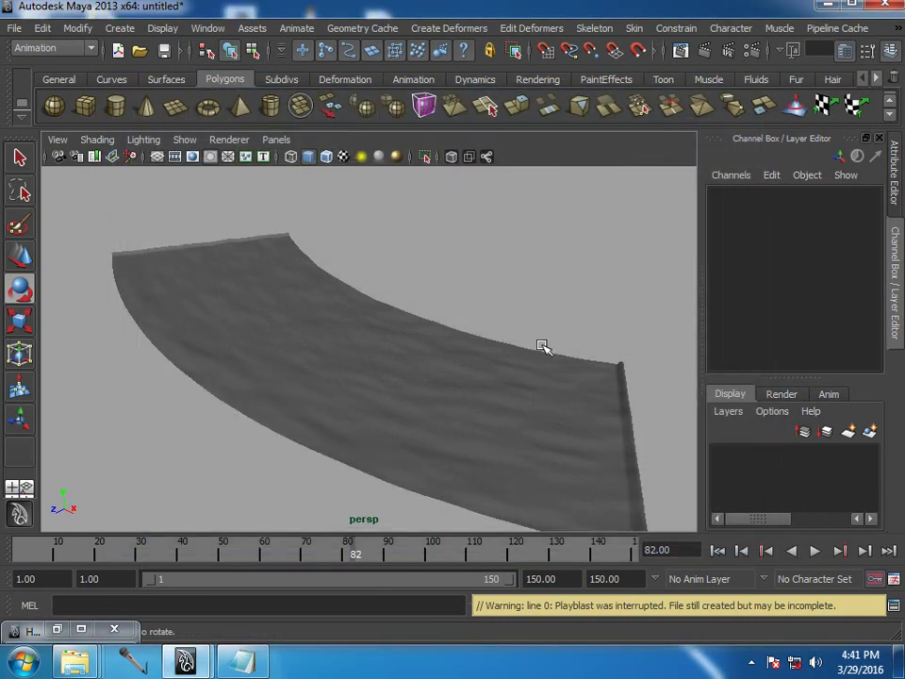